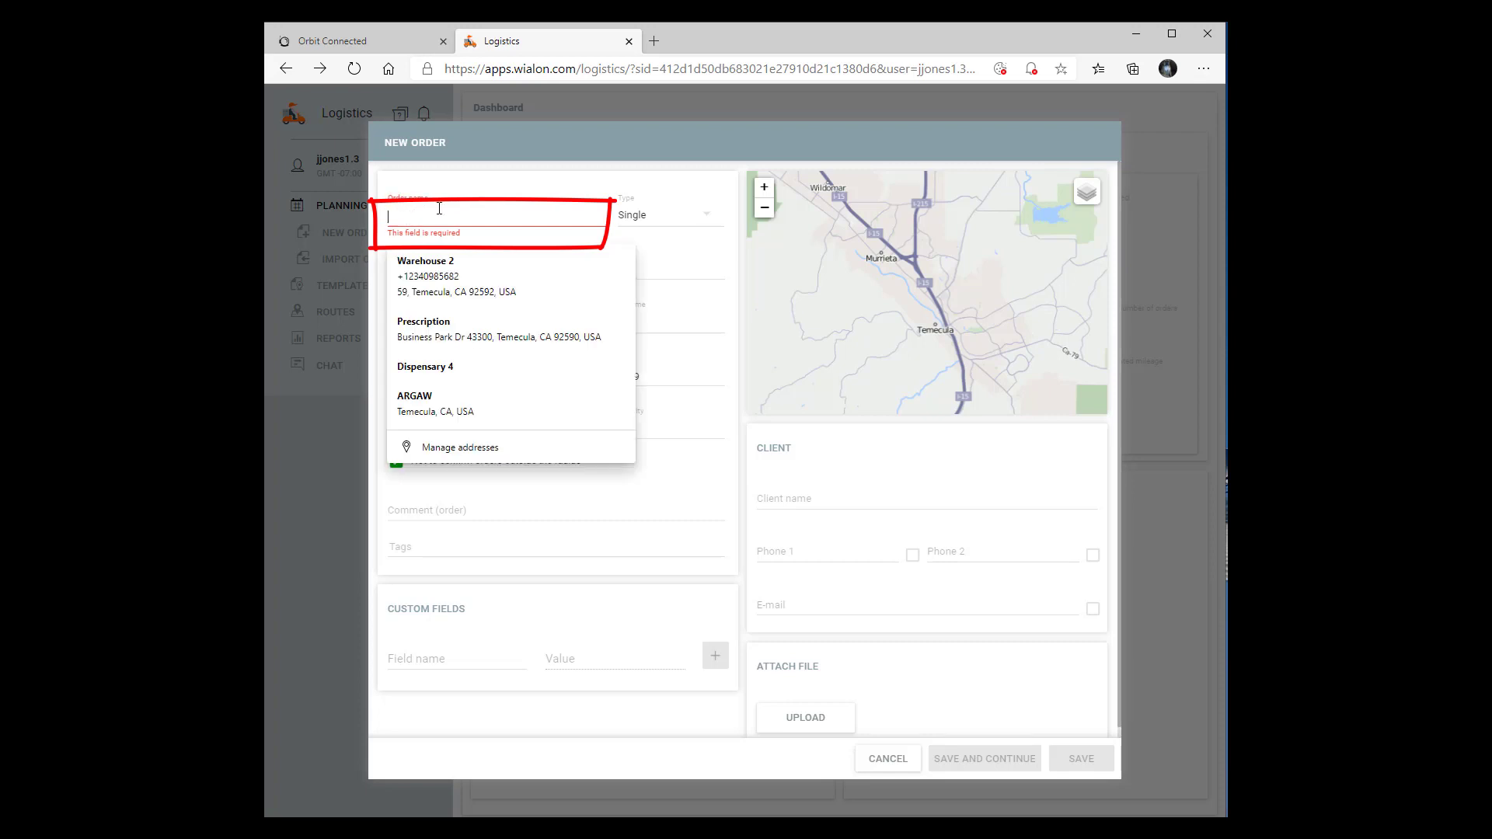
Fill the new order from the saved Prescription entry, then start editing its address field
click(433, 334)
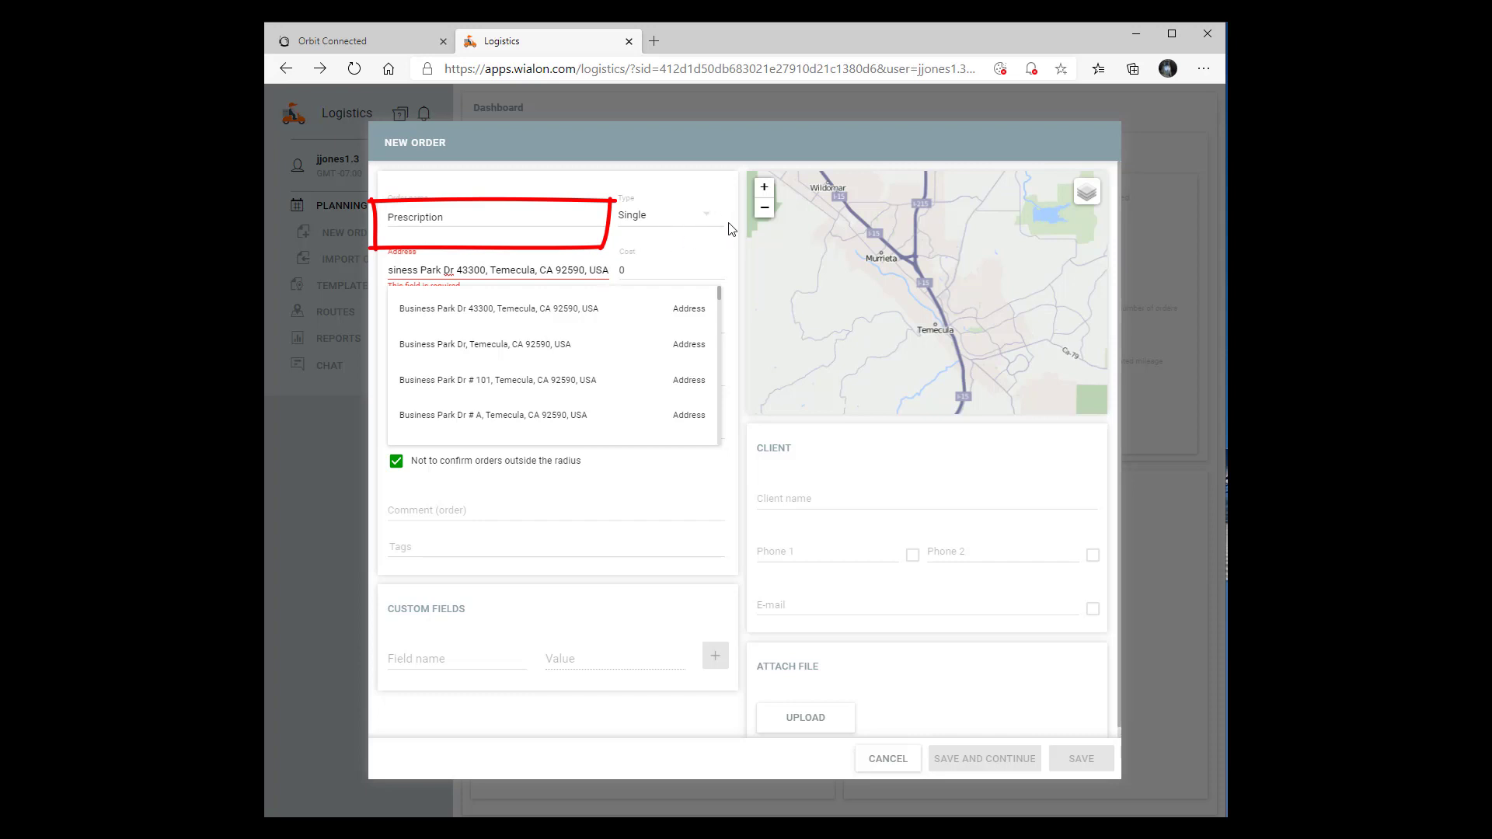
click(739, 239)
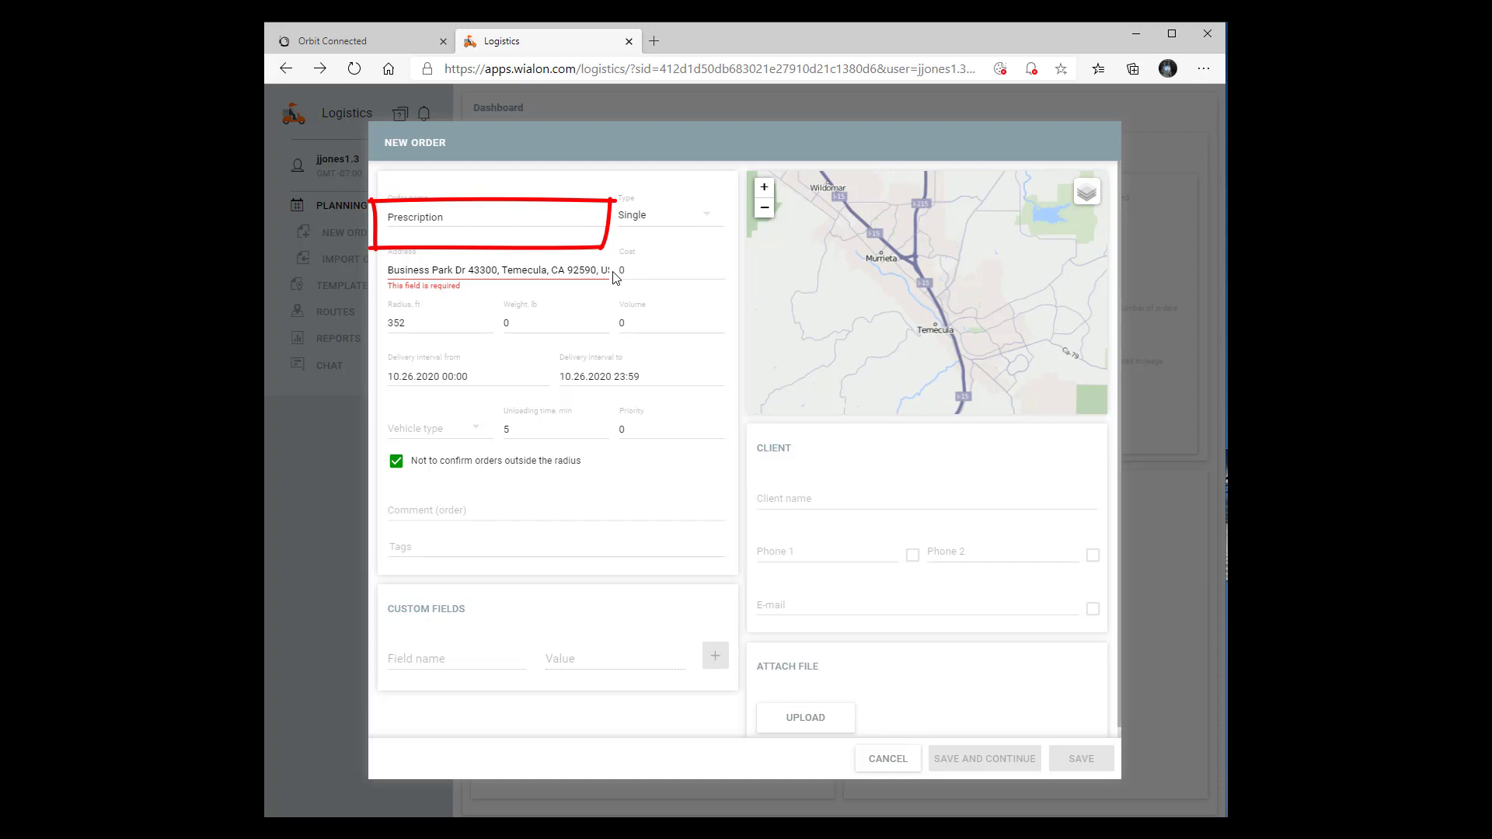
click(398, 274)
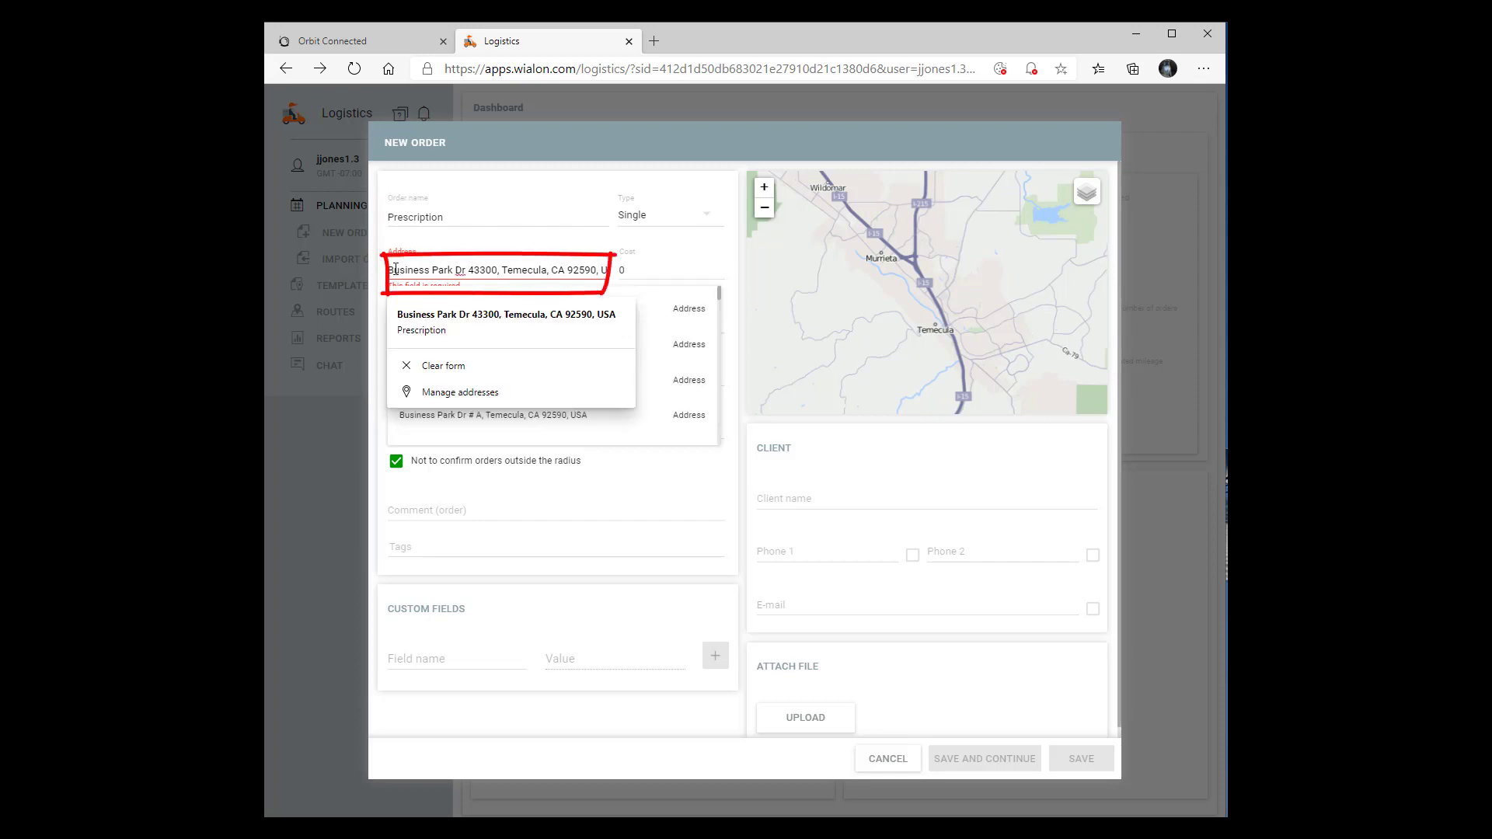
Clear the old address and pin Temecula on the map for Business Park Dr, Temecula, CA 92590
drag(390, 269, 653, 240)
key(BackSpace)
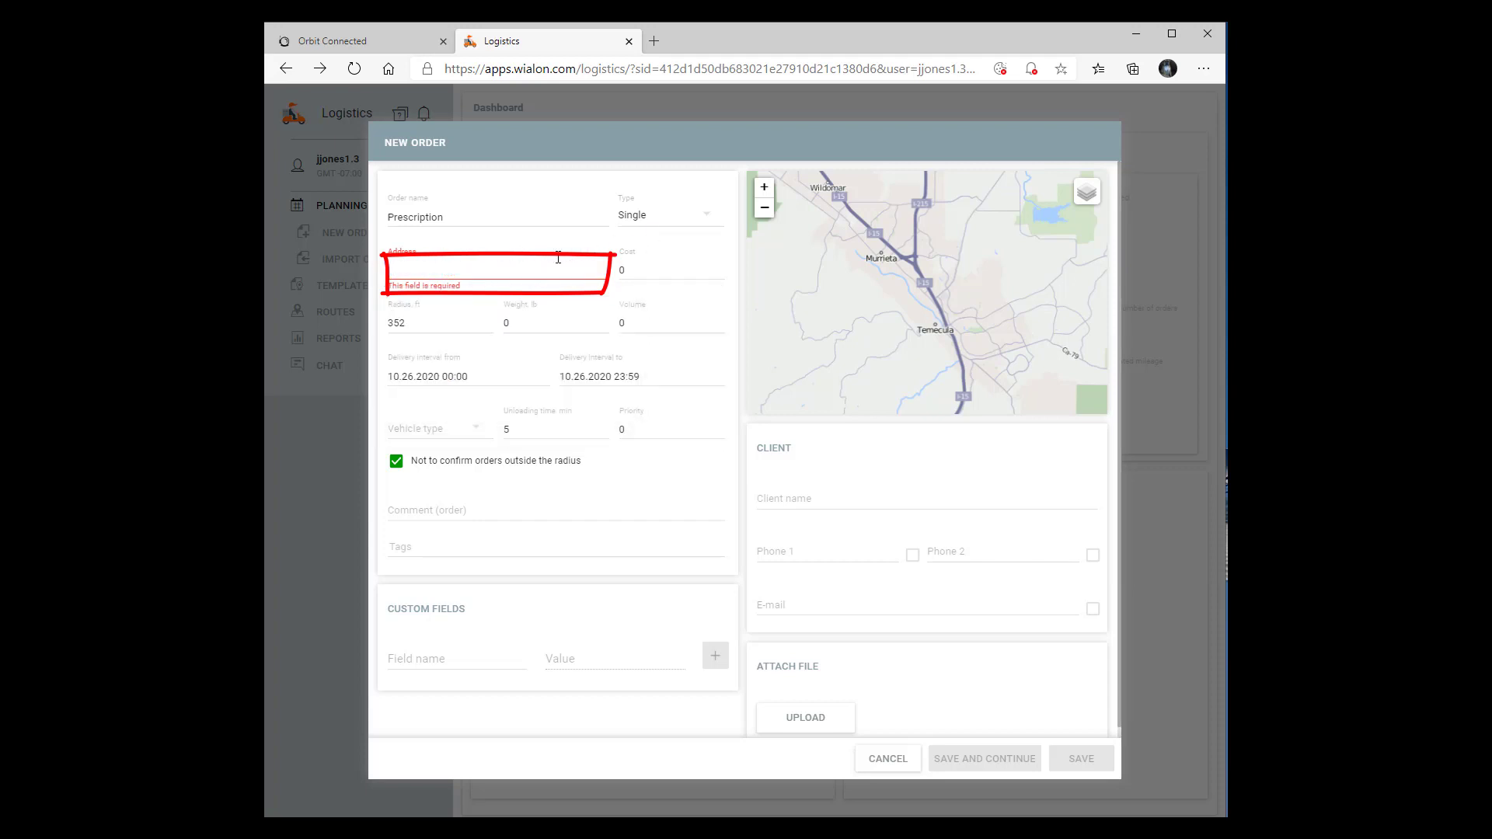
click(558, 258)
click(451, 324)
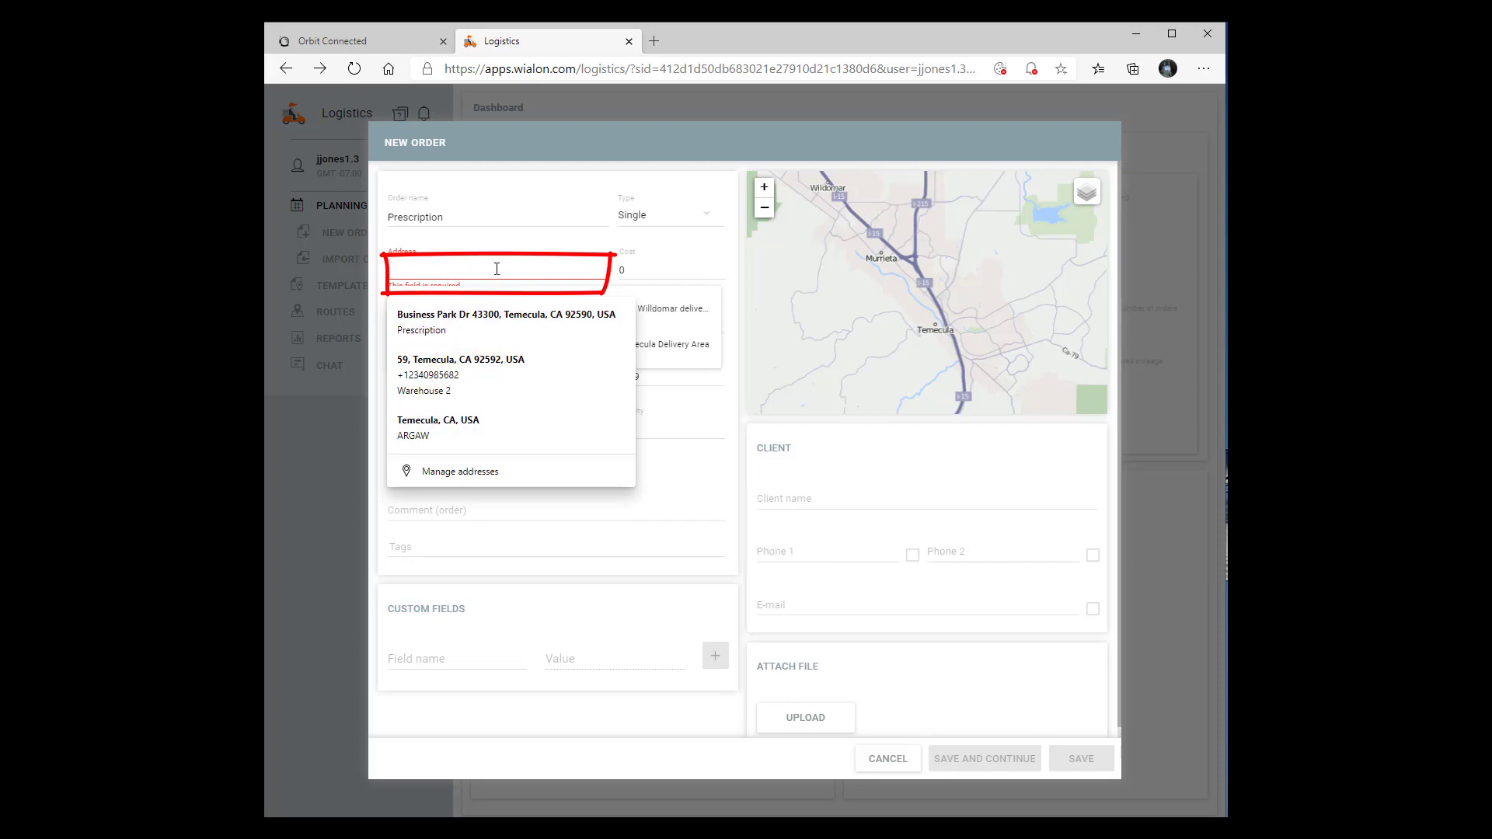
click(735, 297)
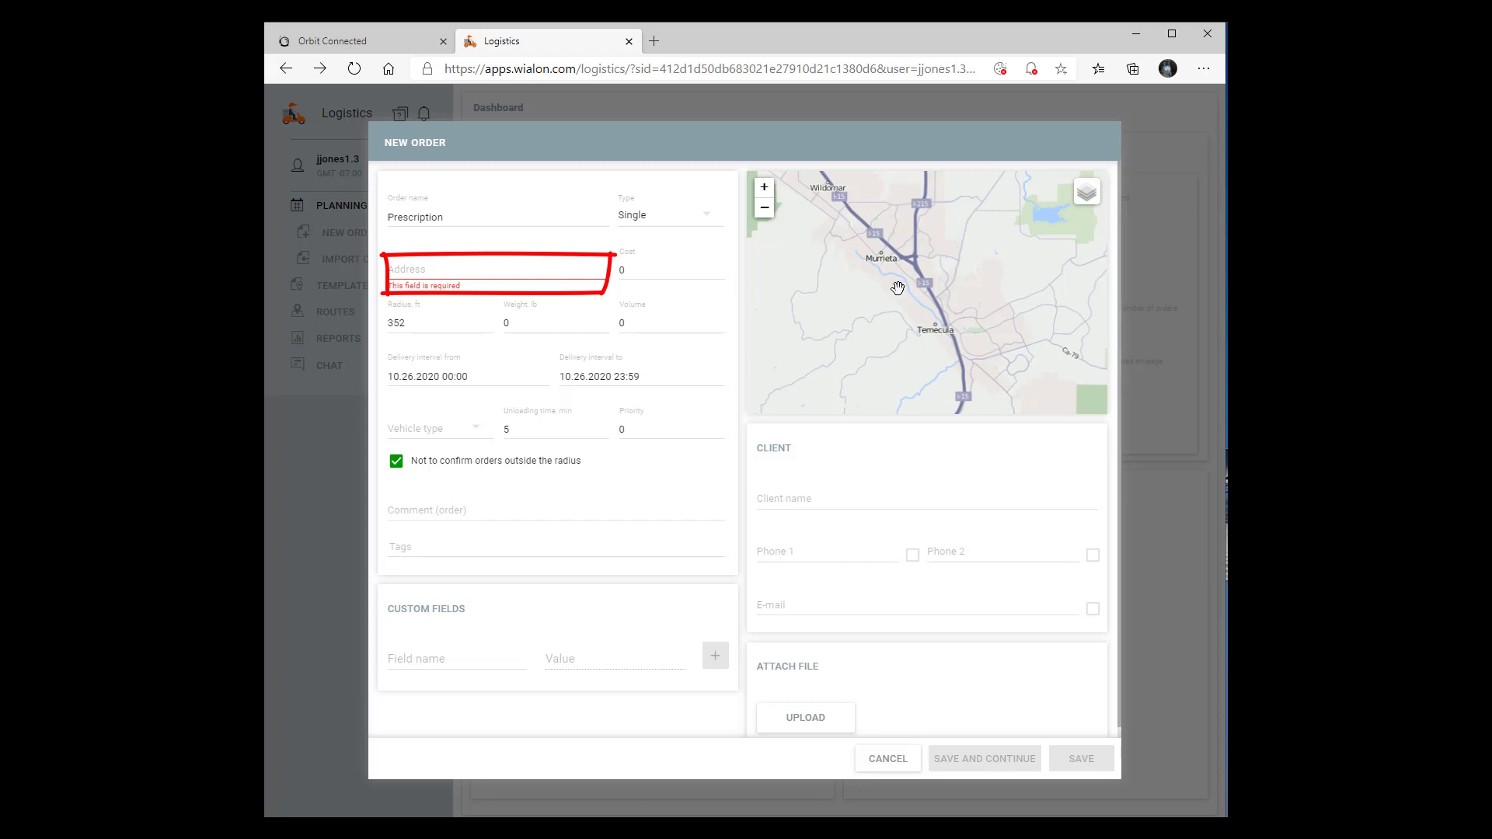
click(935, 329)
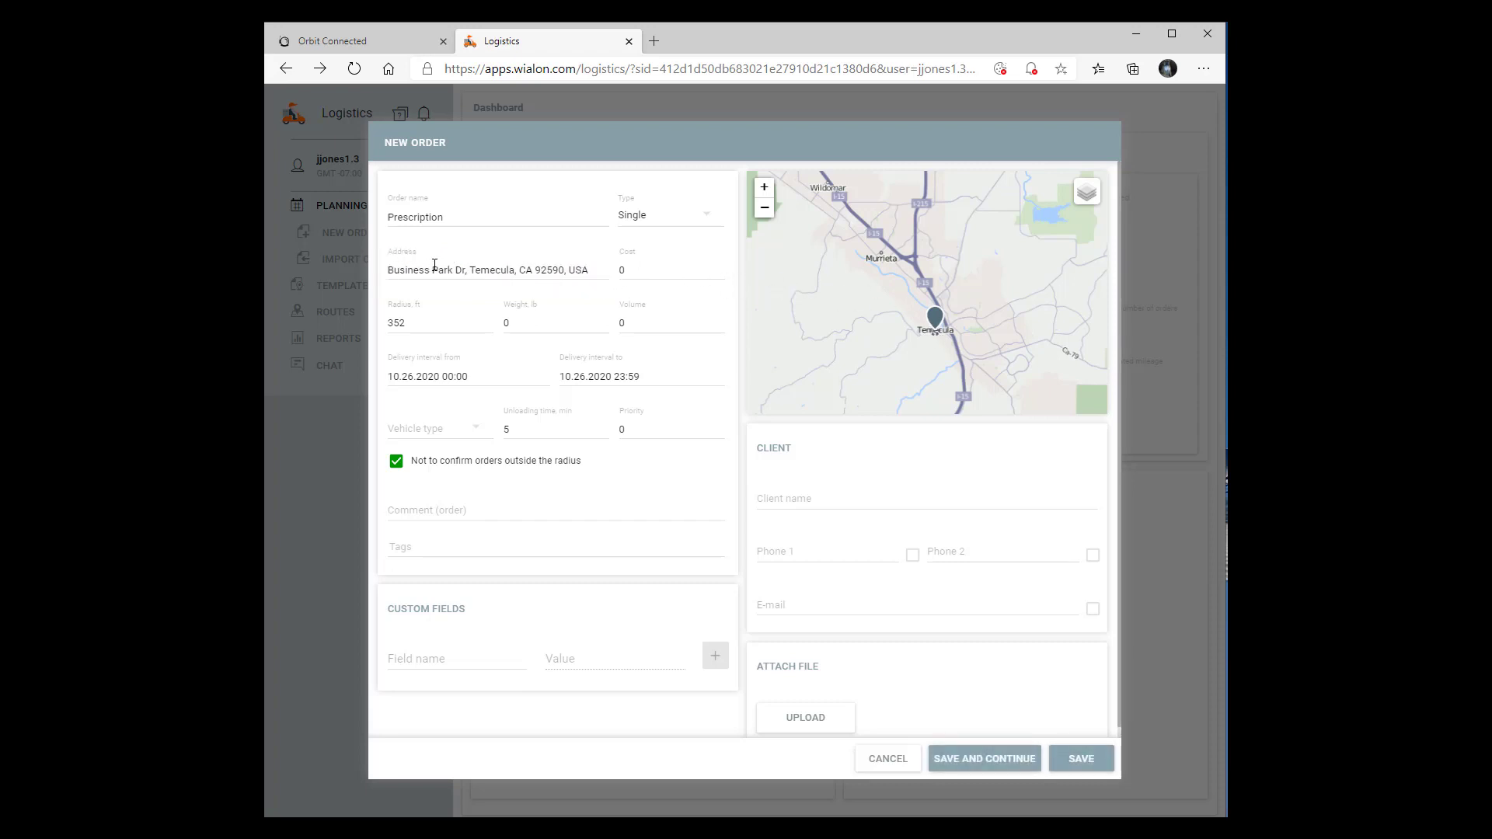
Replace the order's cost of 0 with 78
click(639, 271)
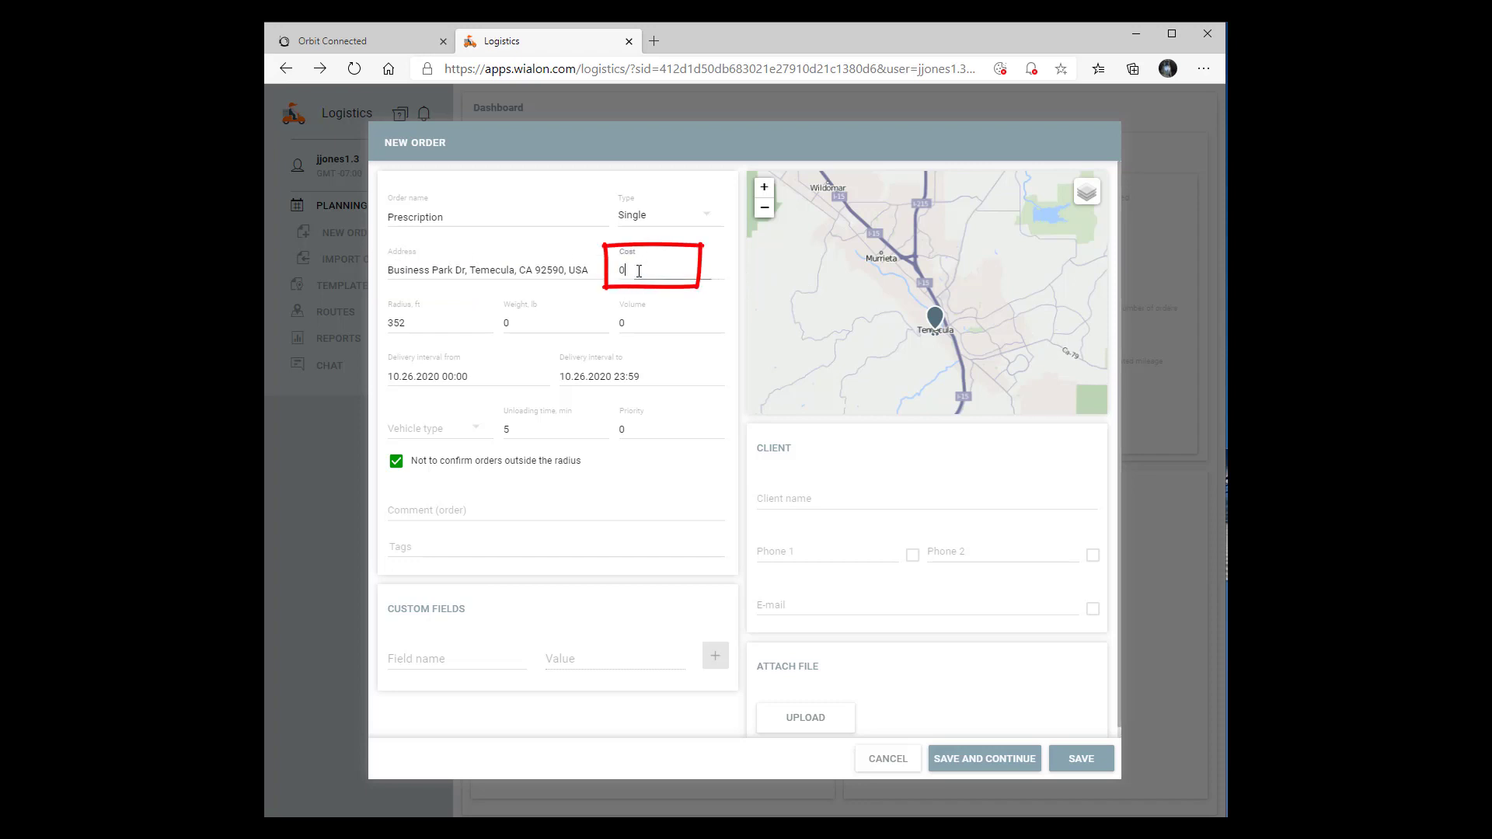
drag(639, 271, 598, 274)
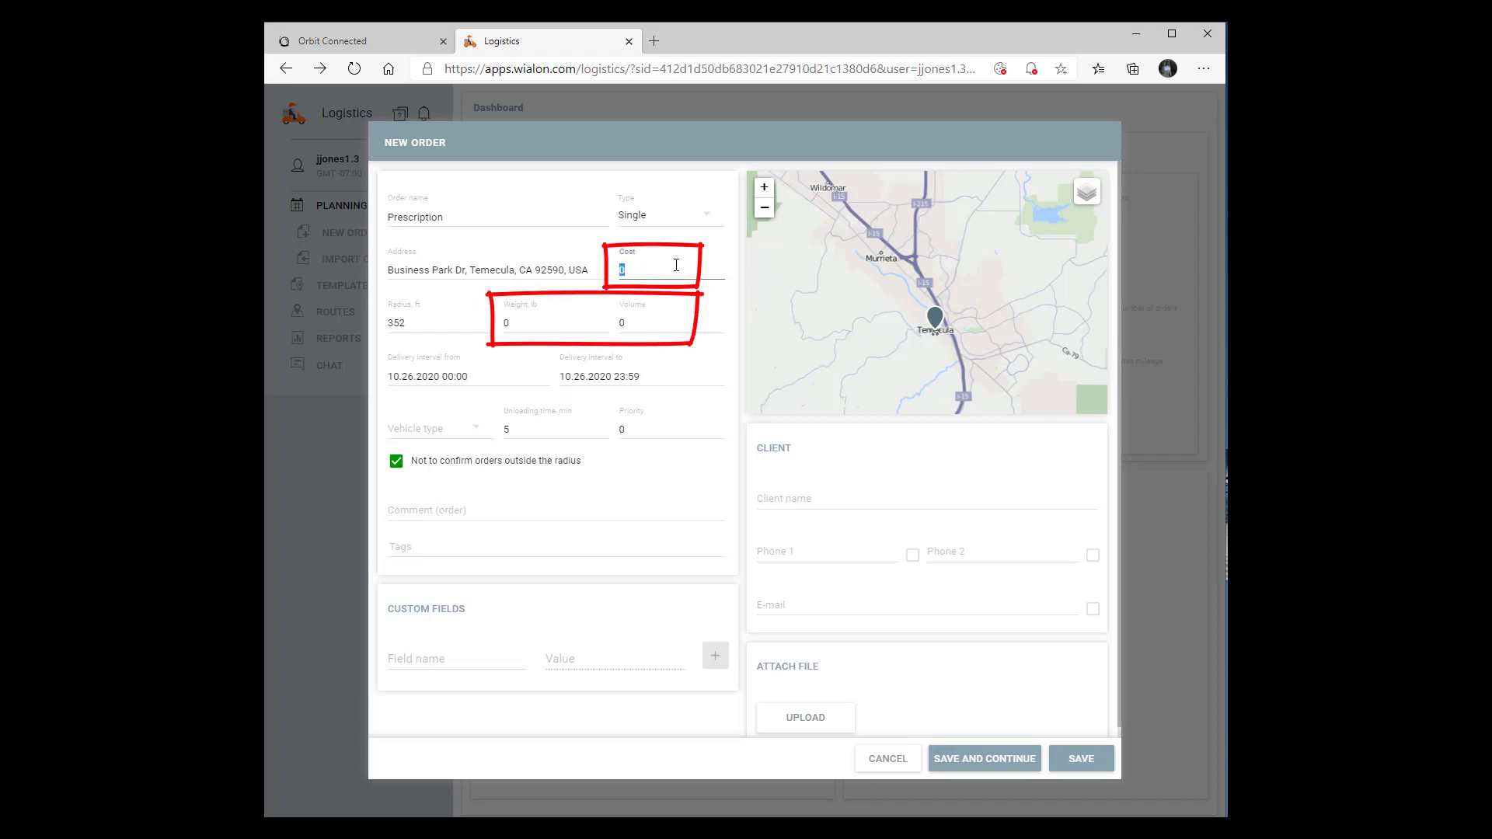
text(78.)
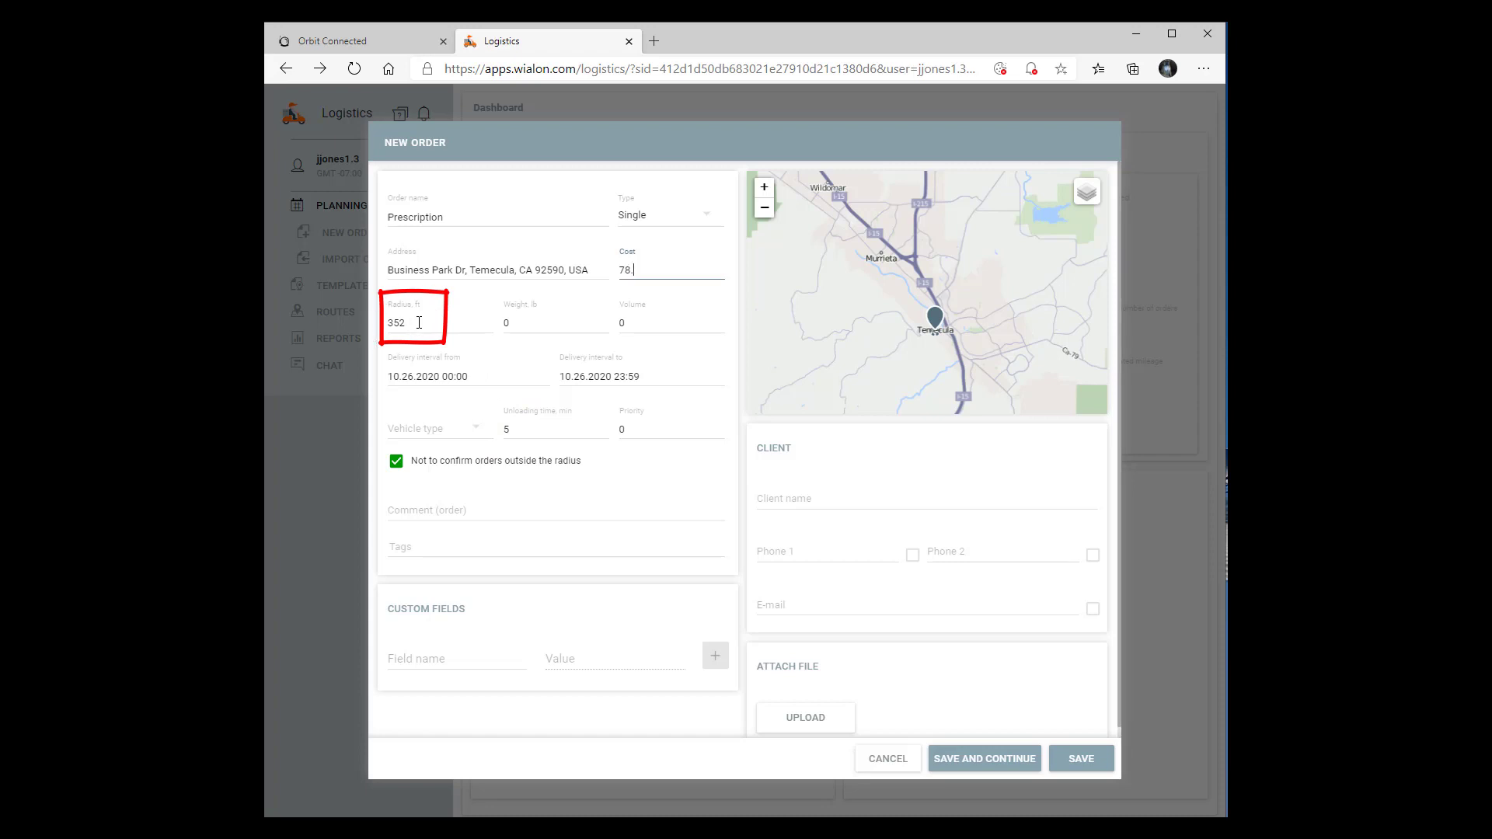
Change the radius from 352 to 200 using the autofill list
drag(419, 322, 365, 322)
text(200)
click(415, 365)
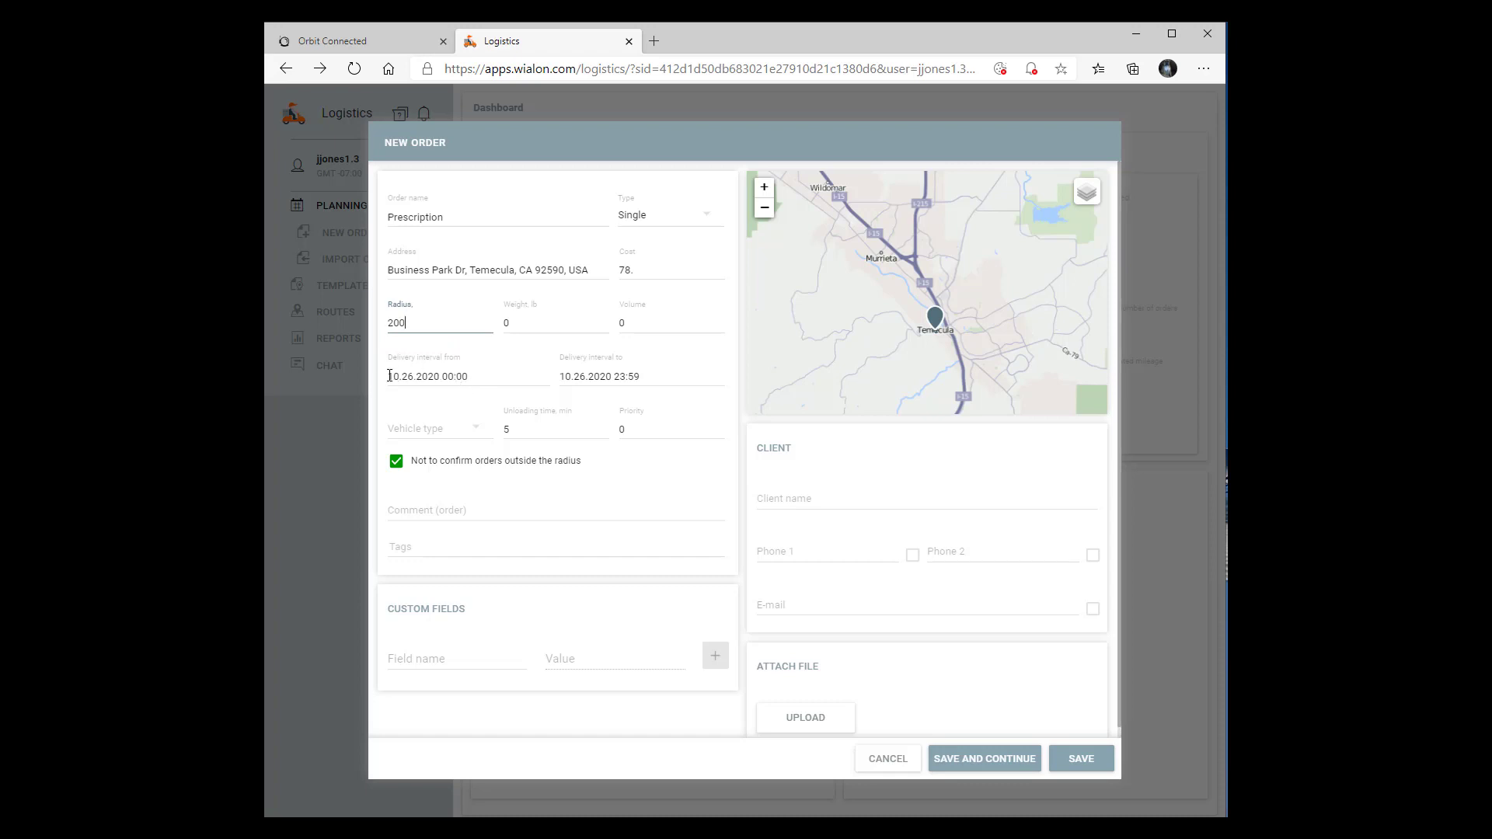
Change the delivery end time on 10.26.2020 from 23:59 to 18:00, leaving the start unchanged
click(468, 373)
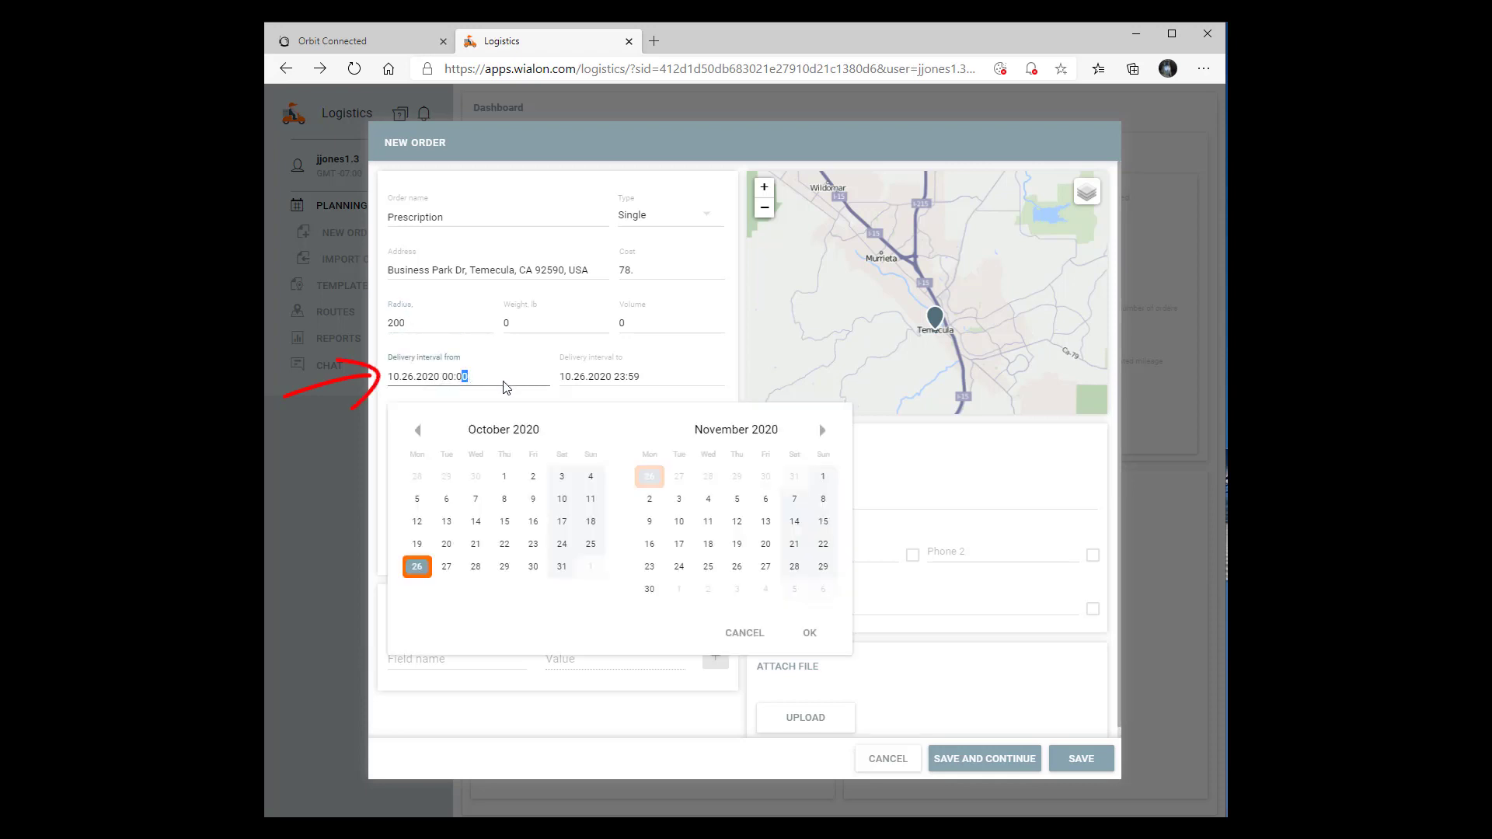
click(482, 371)
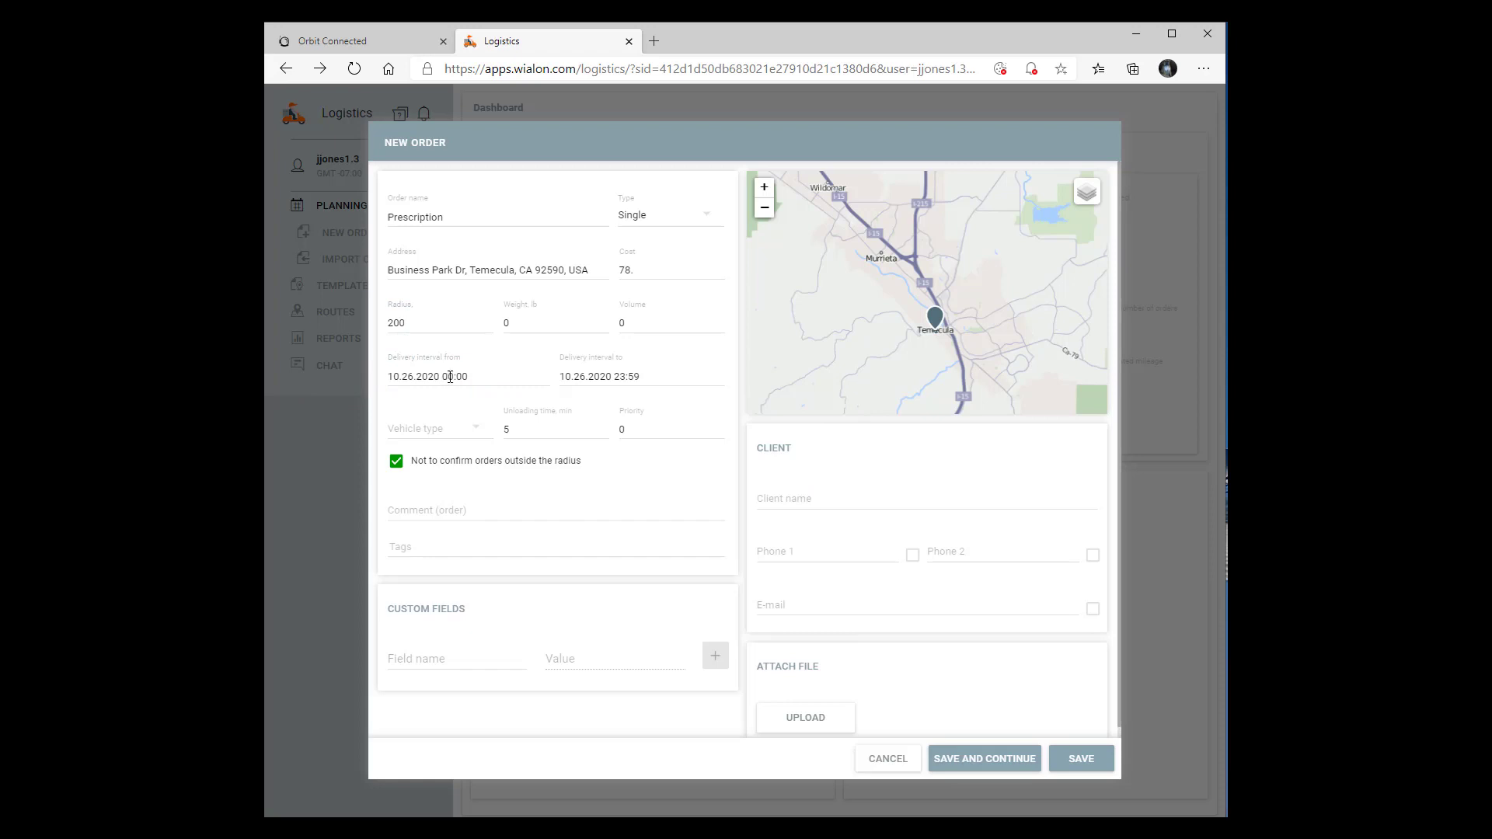
click(646, 376)
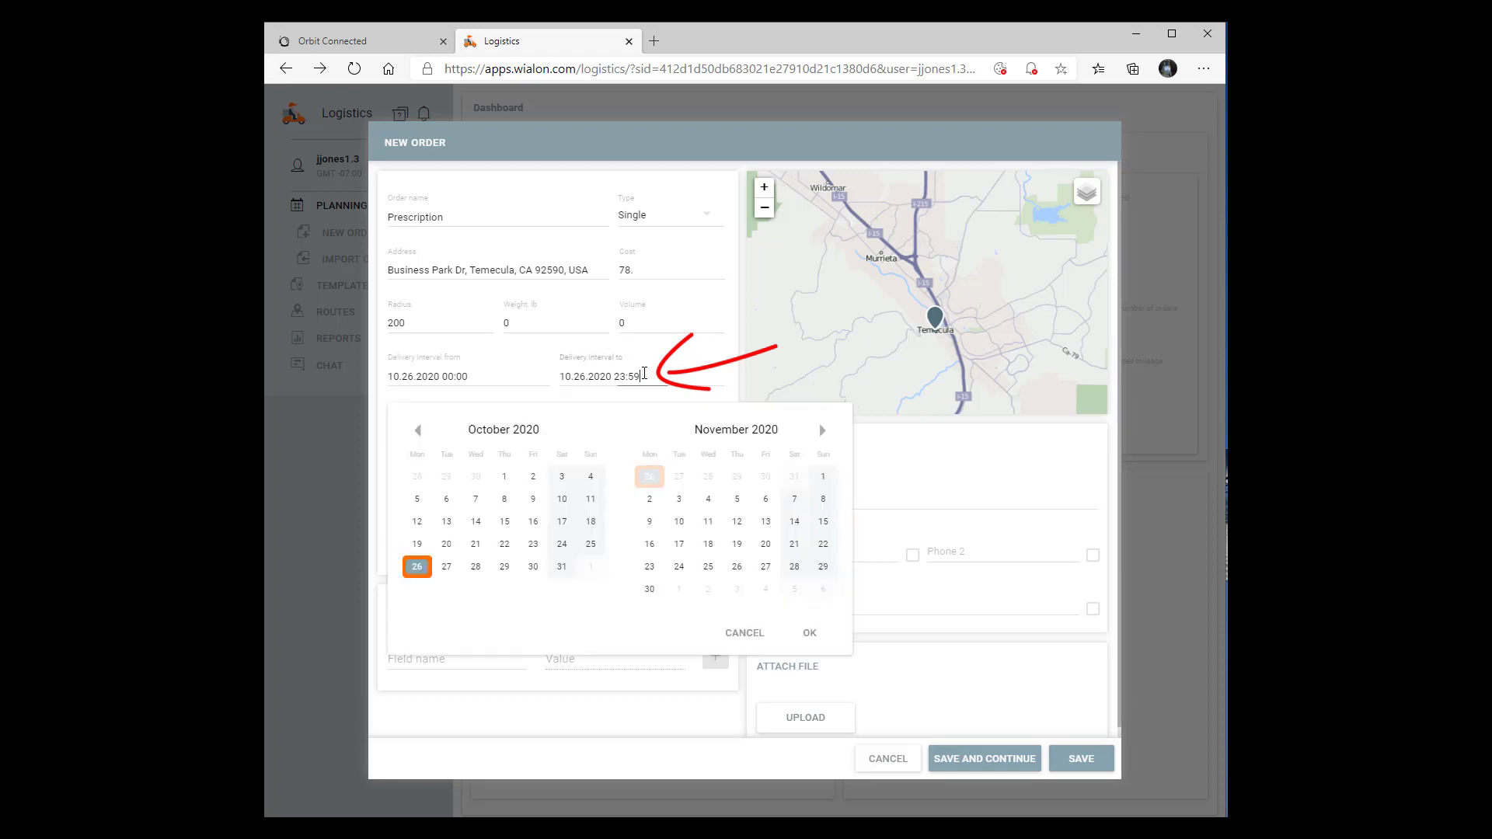
click(645, 373)
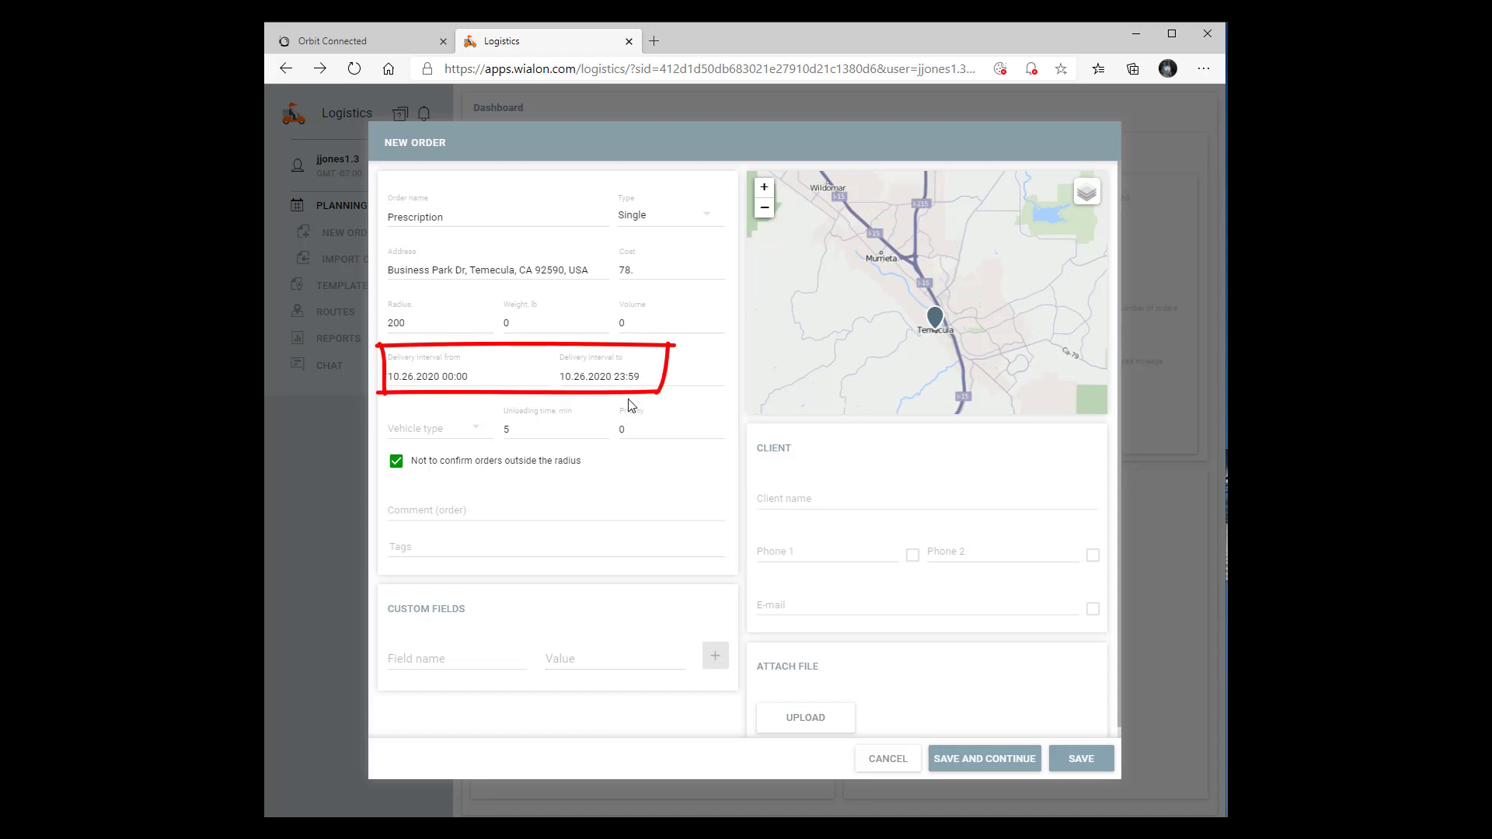
click(614, 376)
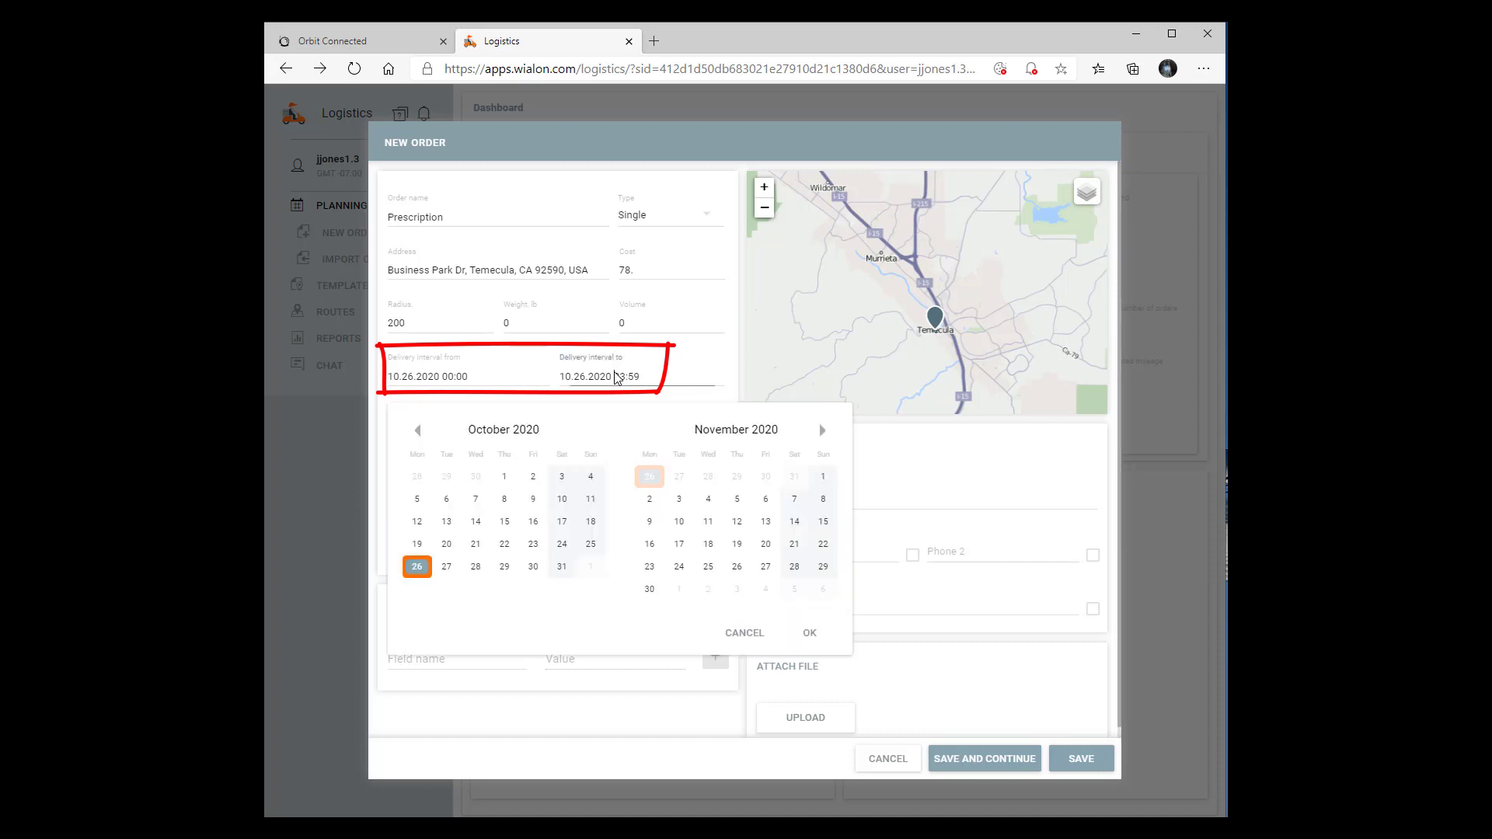
double_click(616, 376)
text(18)
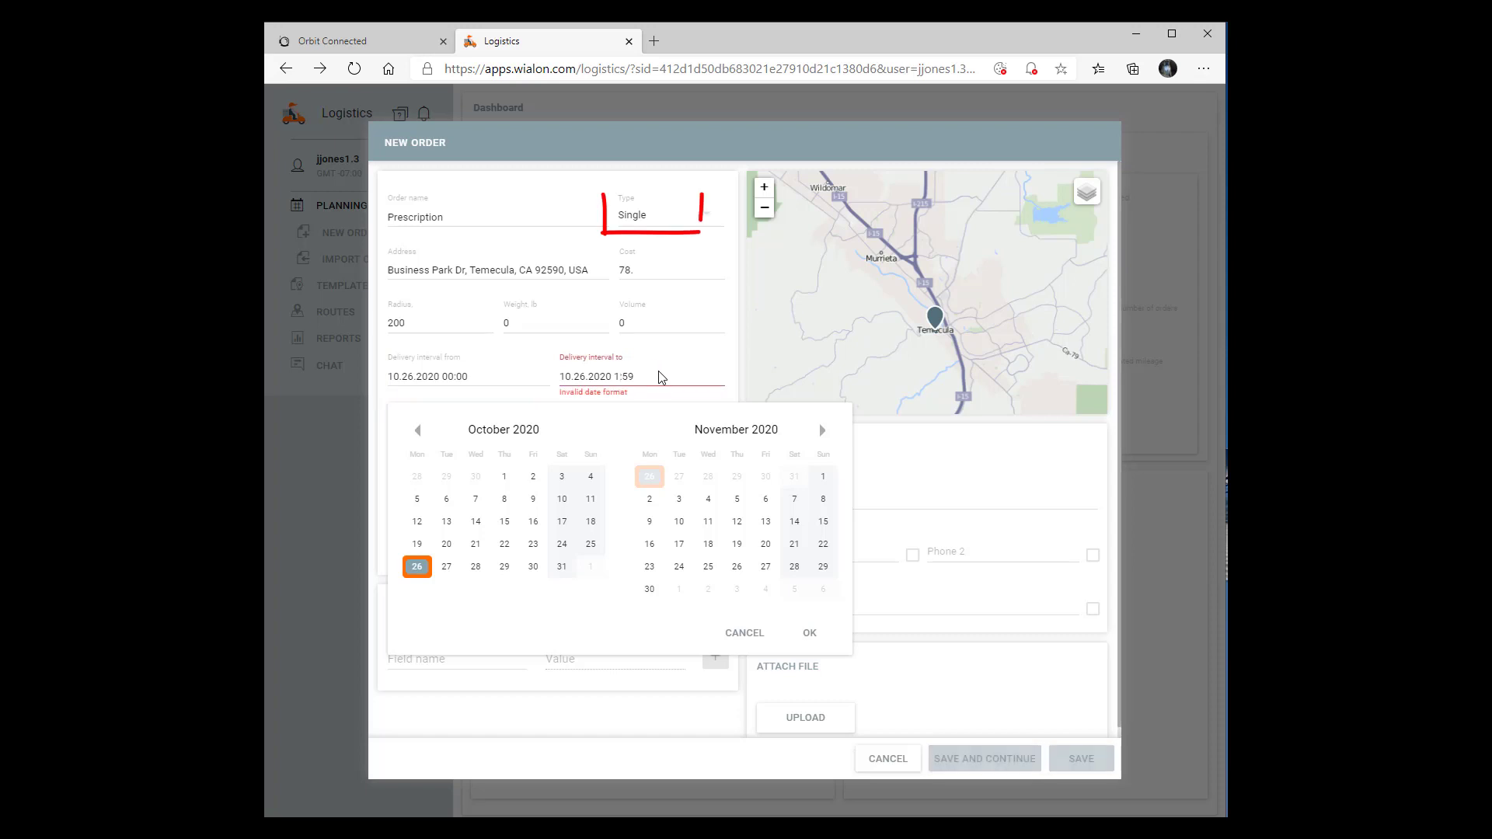
text(:)
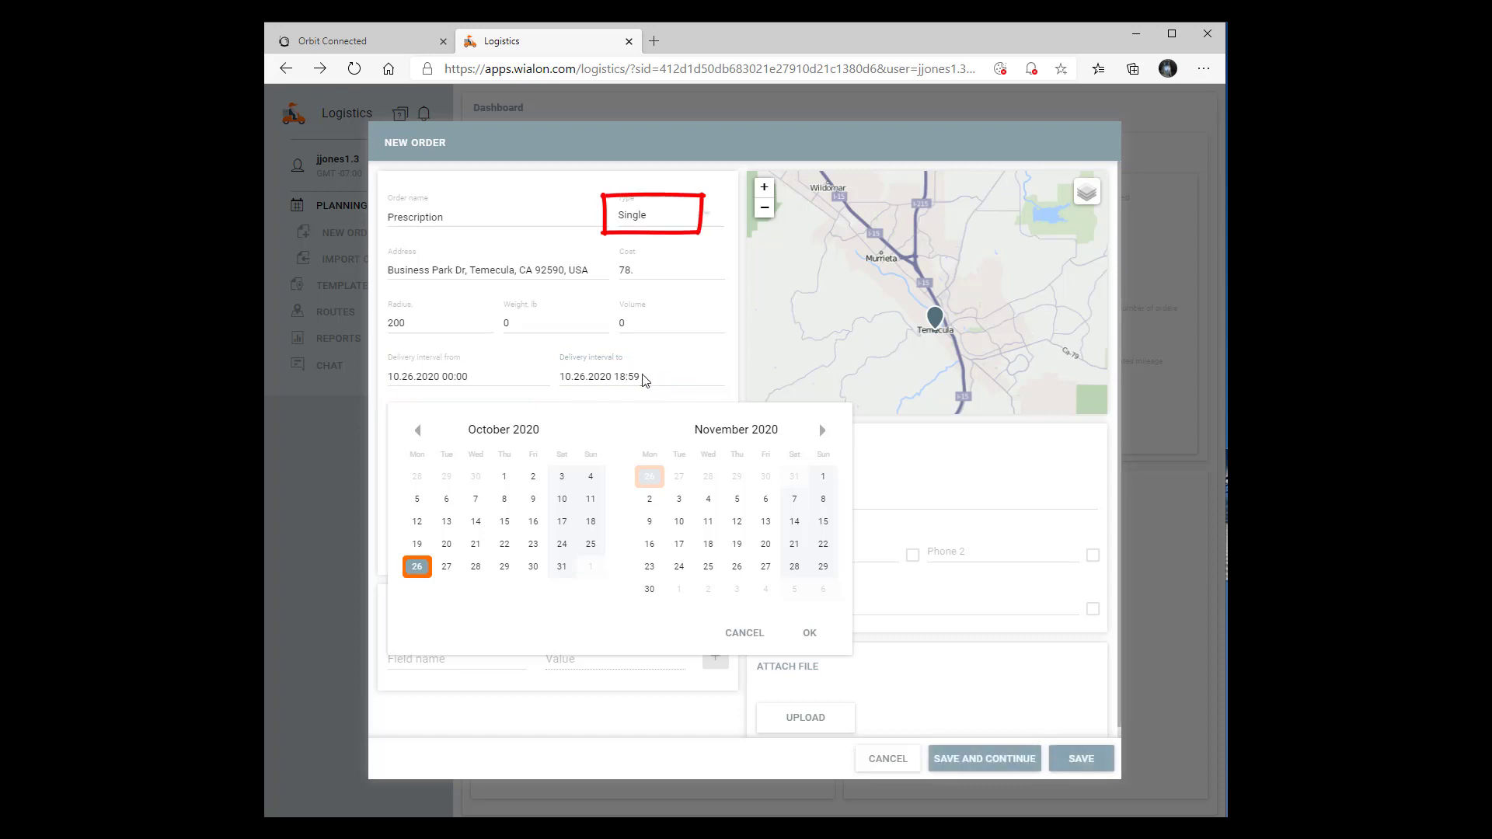
double_click(633, 376)
text(00)
click(710, 212)
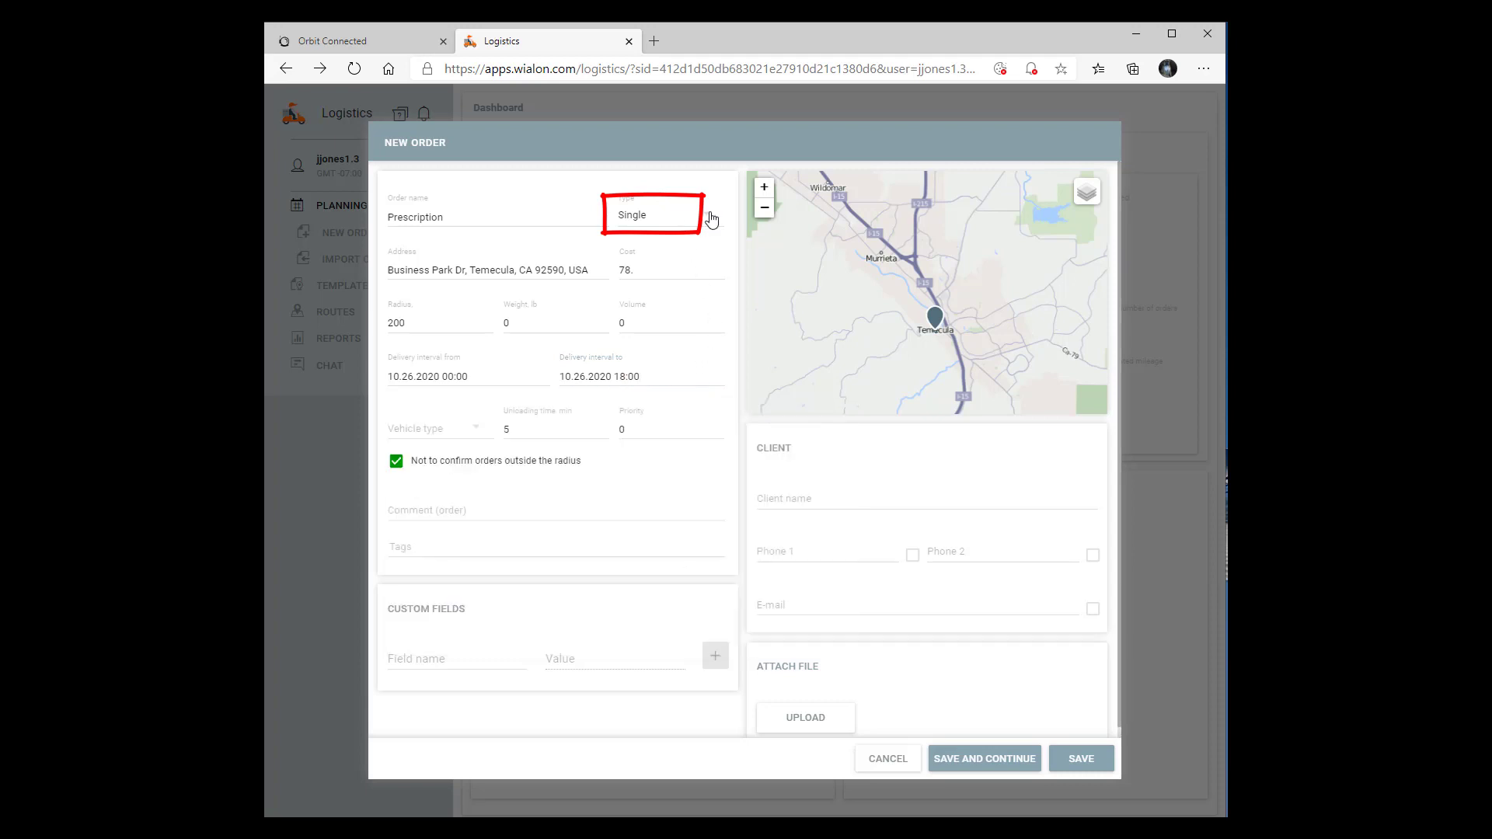
click(711, 220)
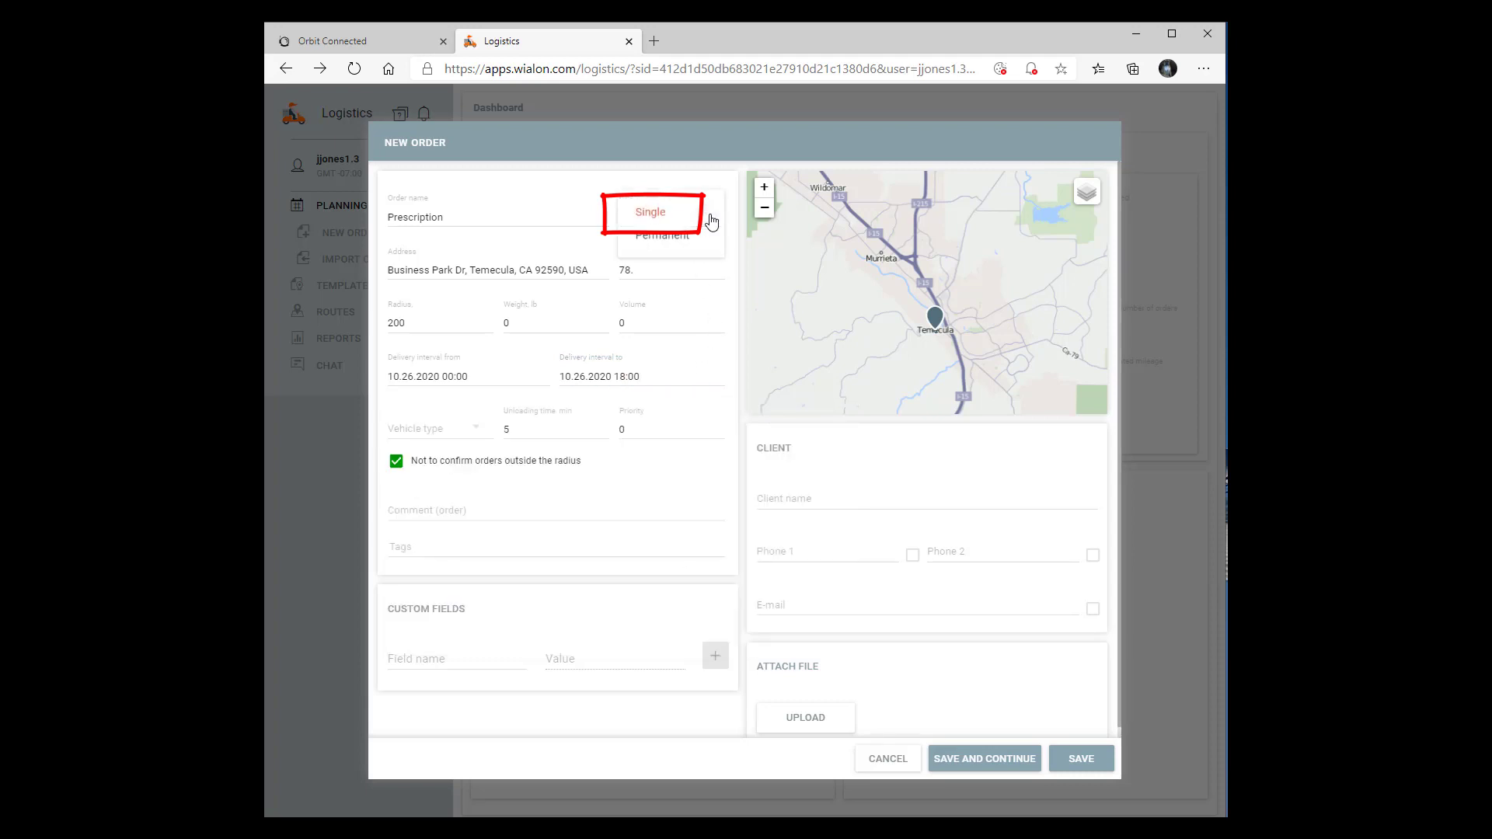
click(661, 247)
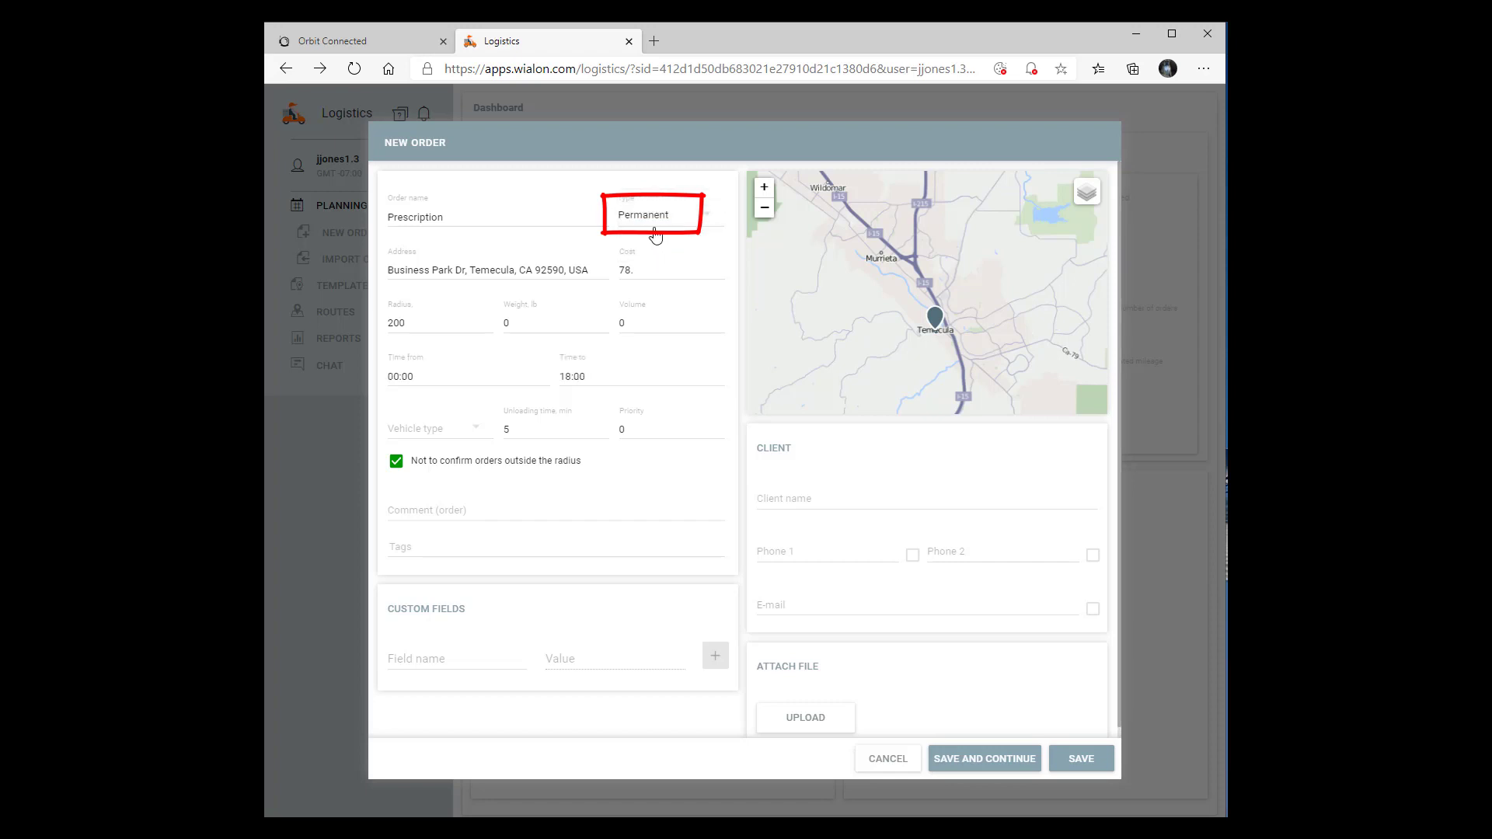
click(703, 222)
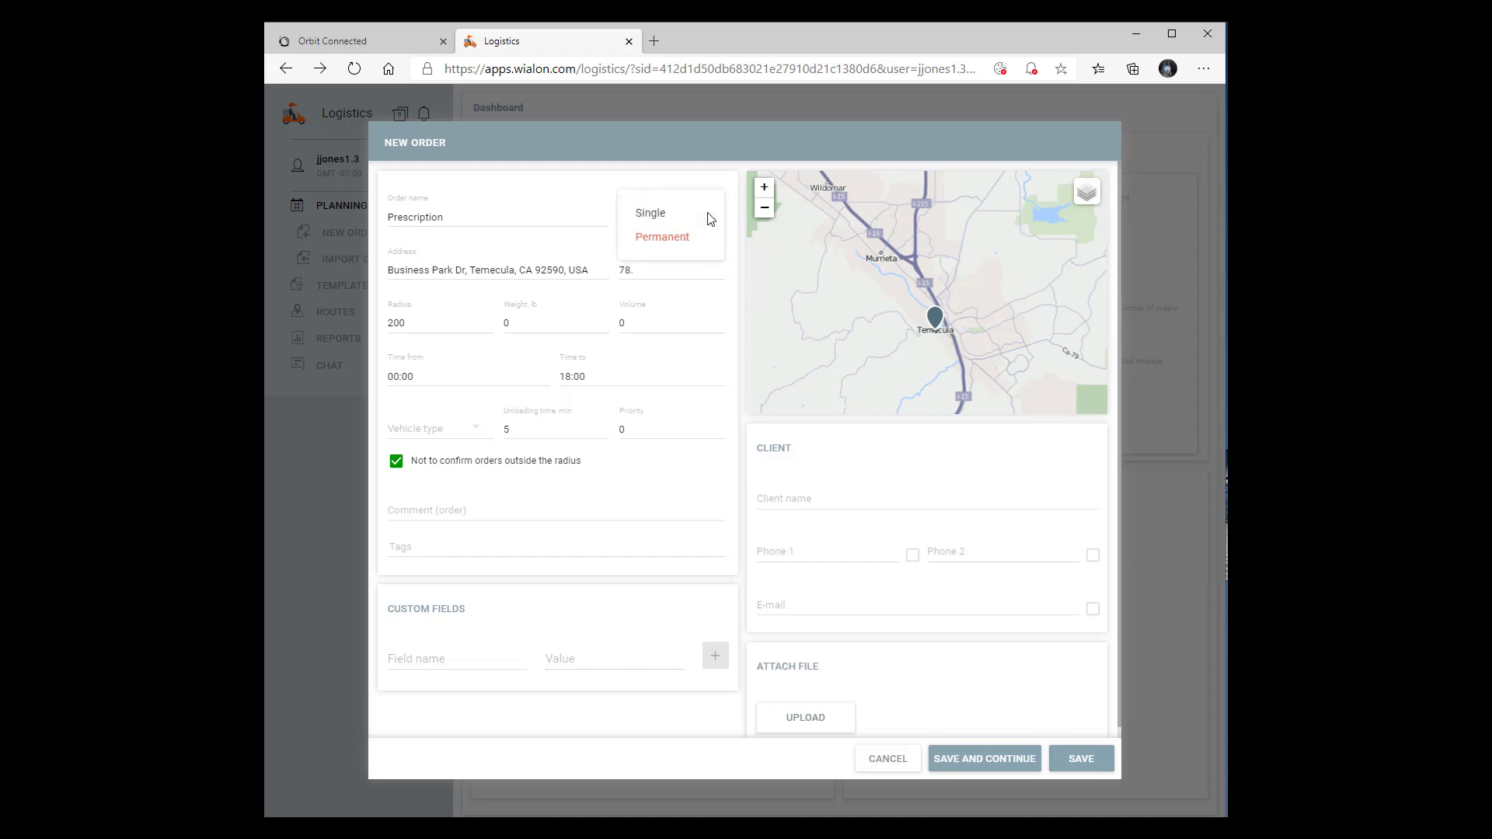
click(654, 218)
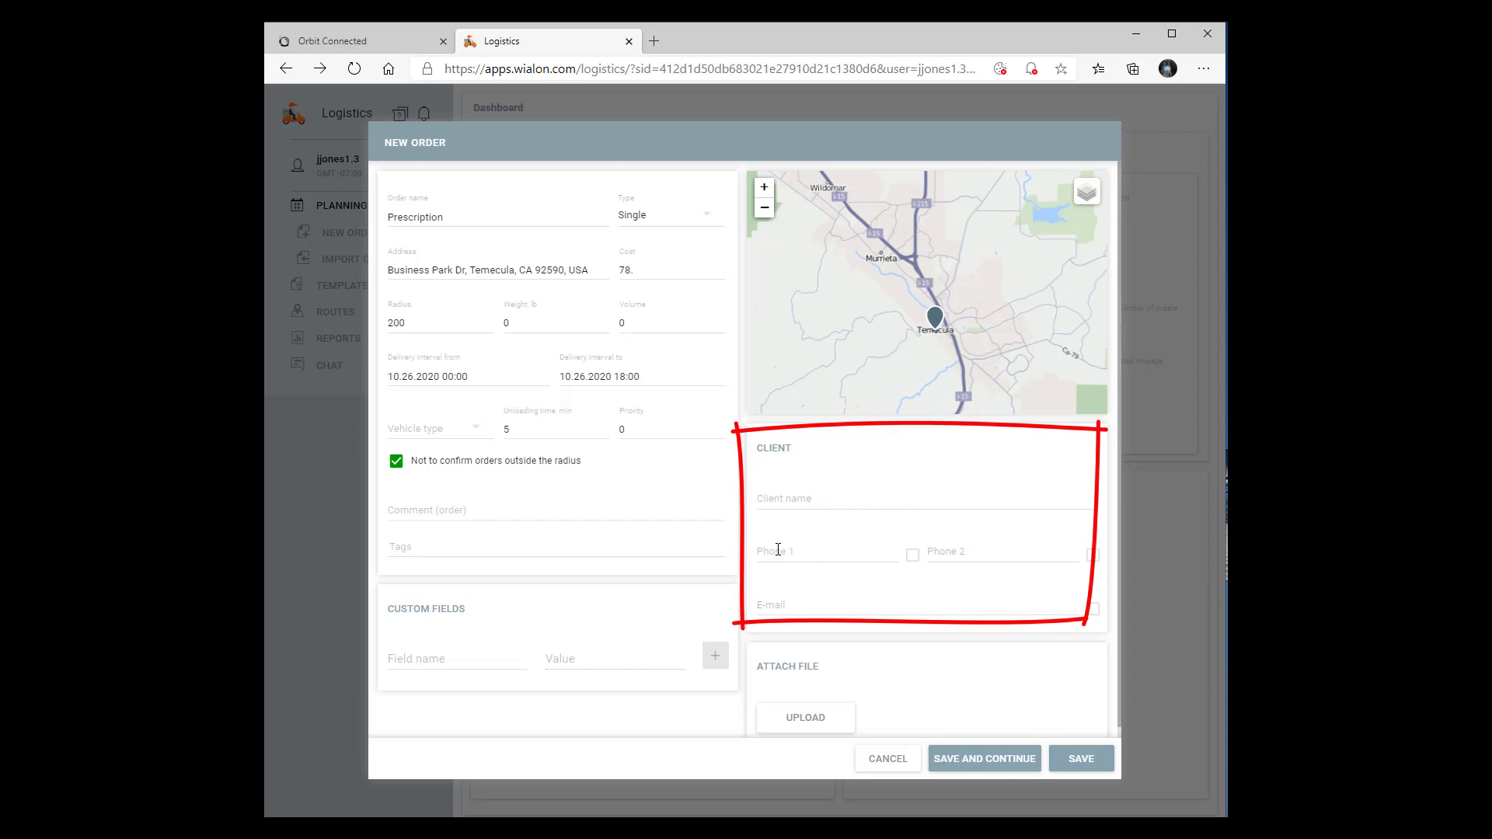
Enter the client's phone number and name in the order
click(767, 551)
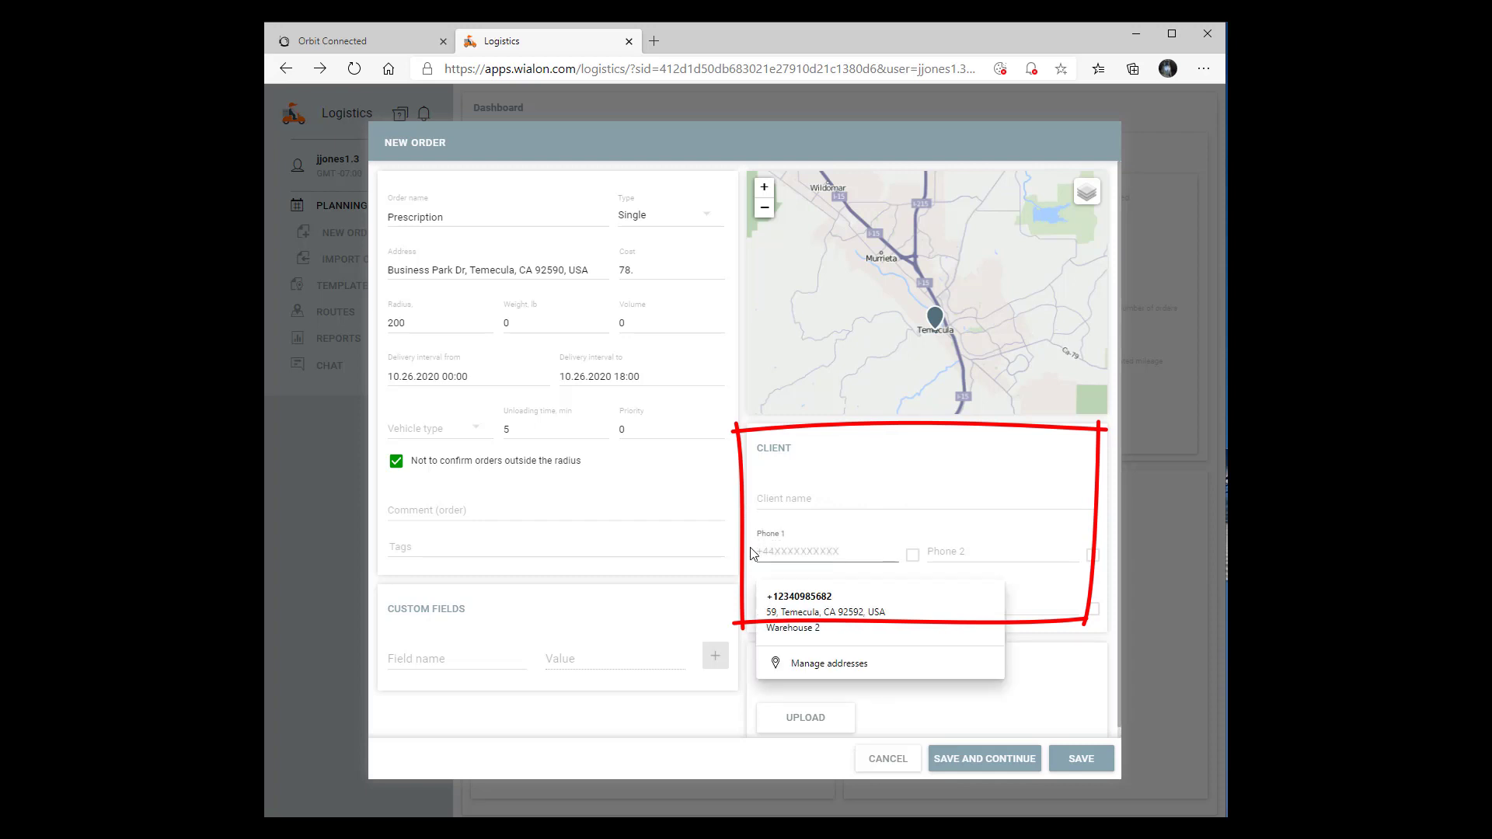
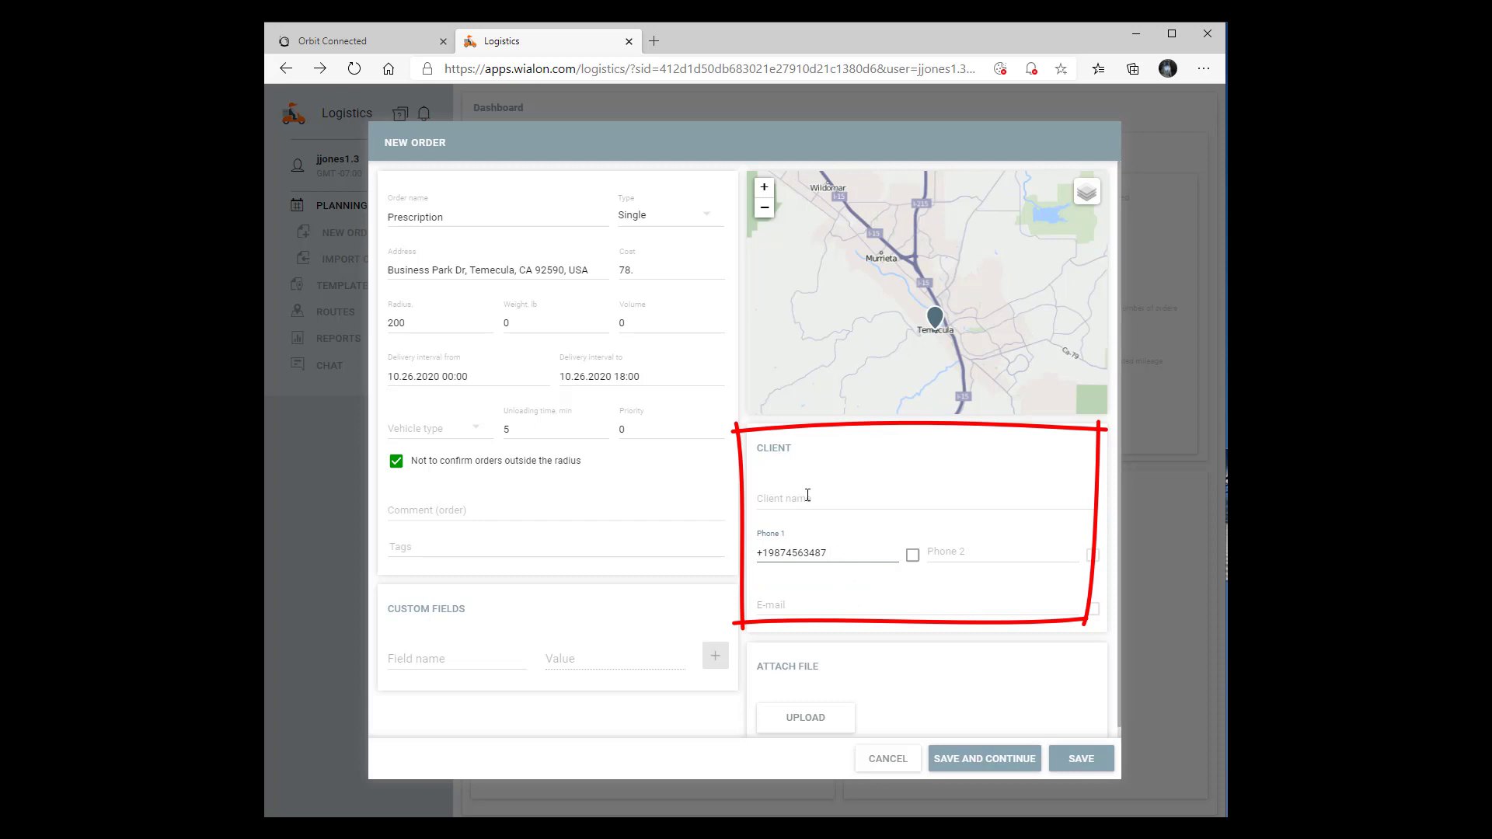
click(812, 498)
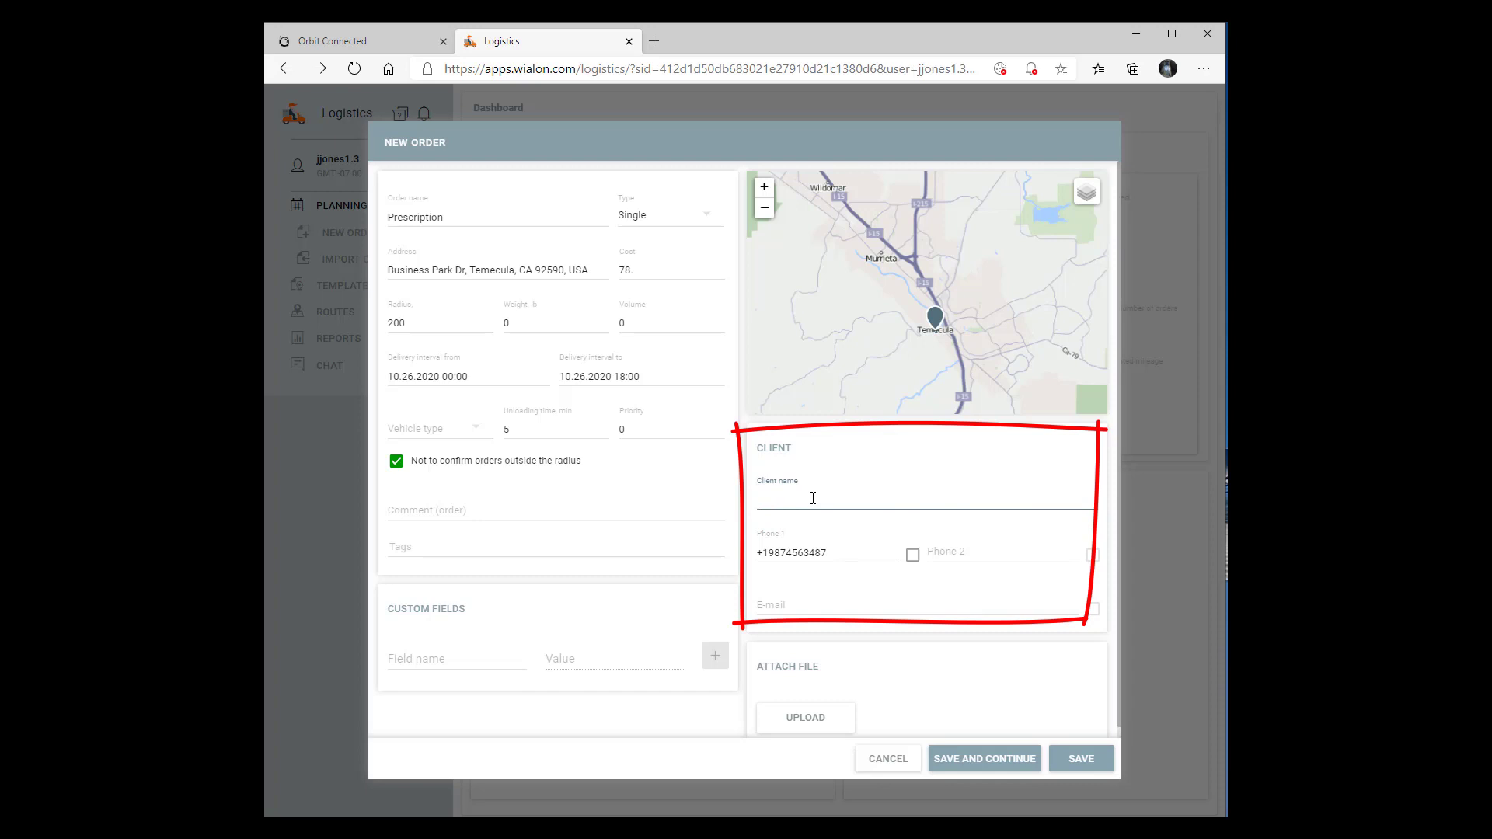
text(Bill)
Fill in the client's e-mail address and save the new order
click(801, 601)
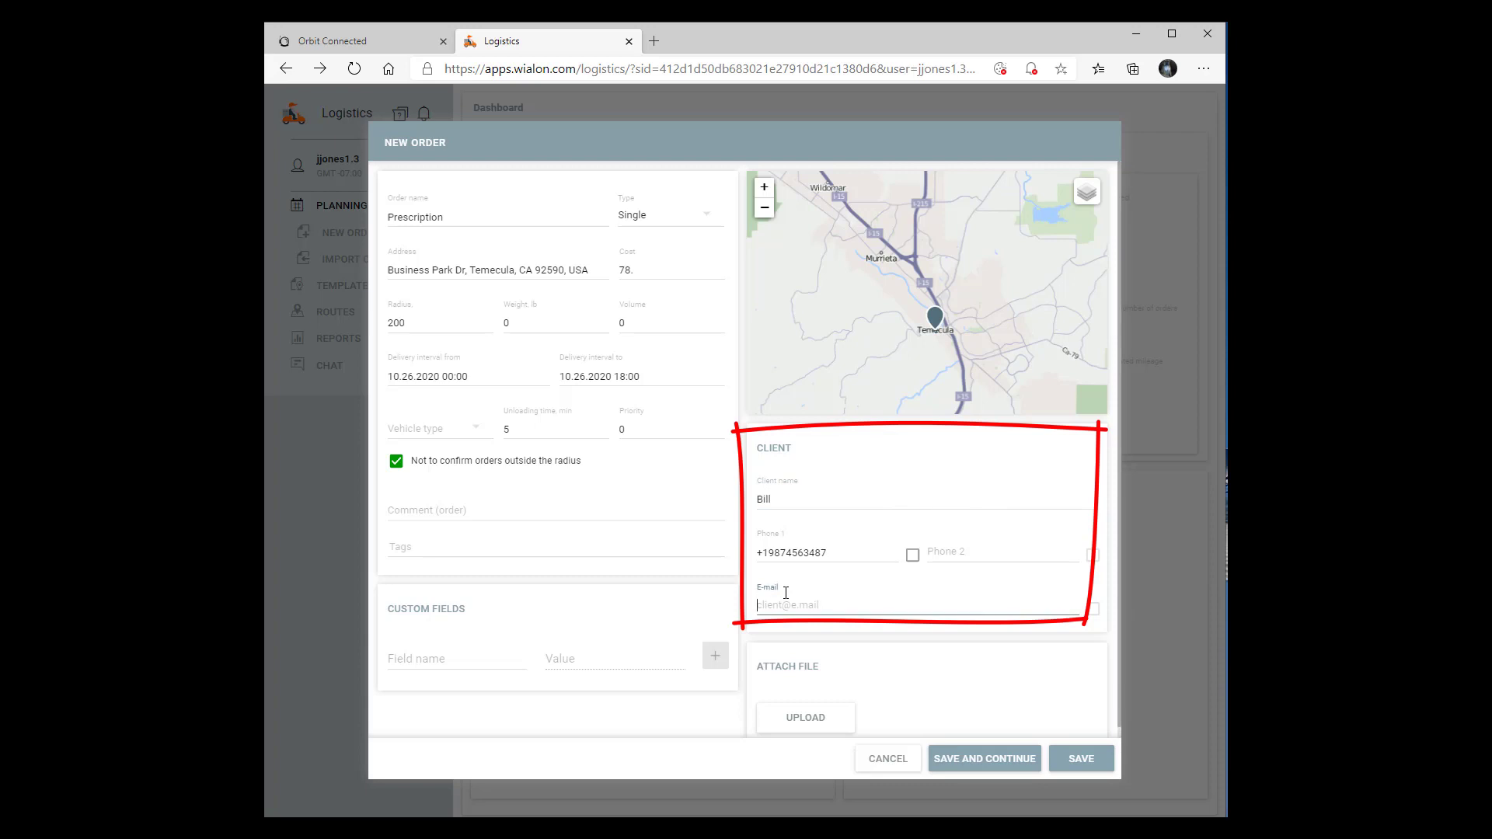
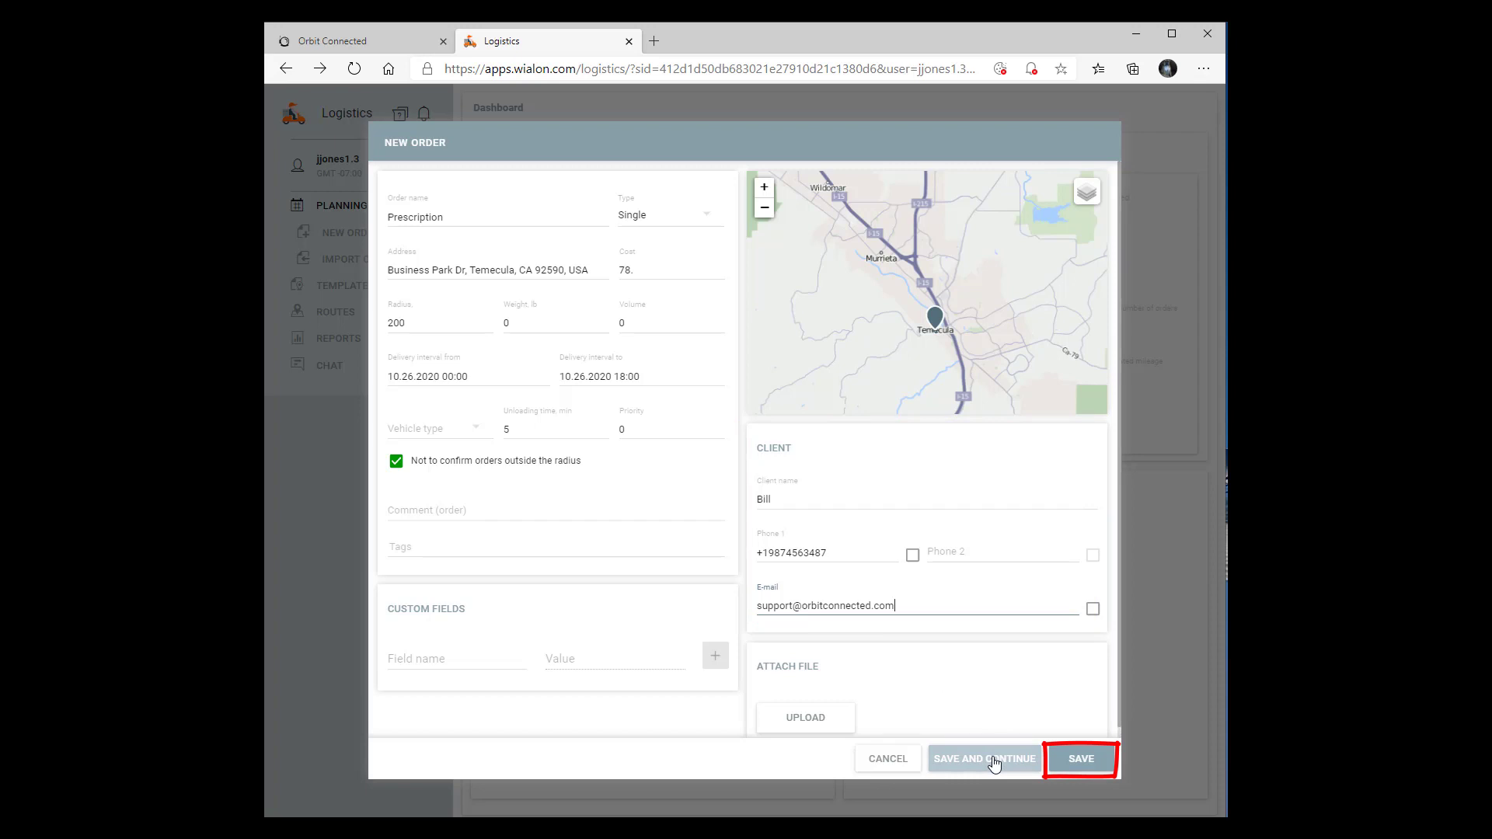
click(1082, 759)
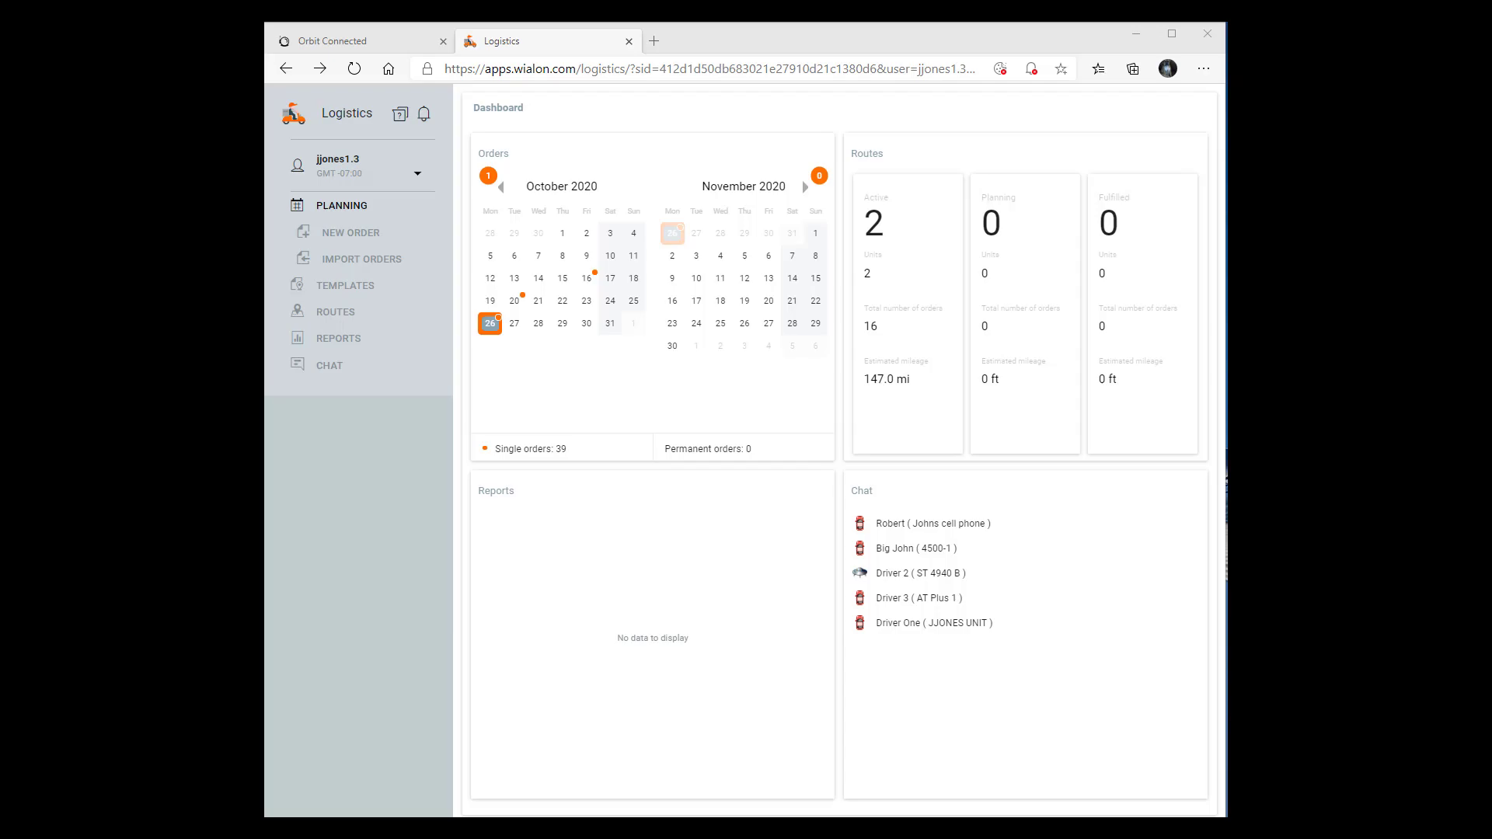
Switch from the browser to the Excel test file with the delivery orders
key(alt+Tab)
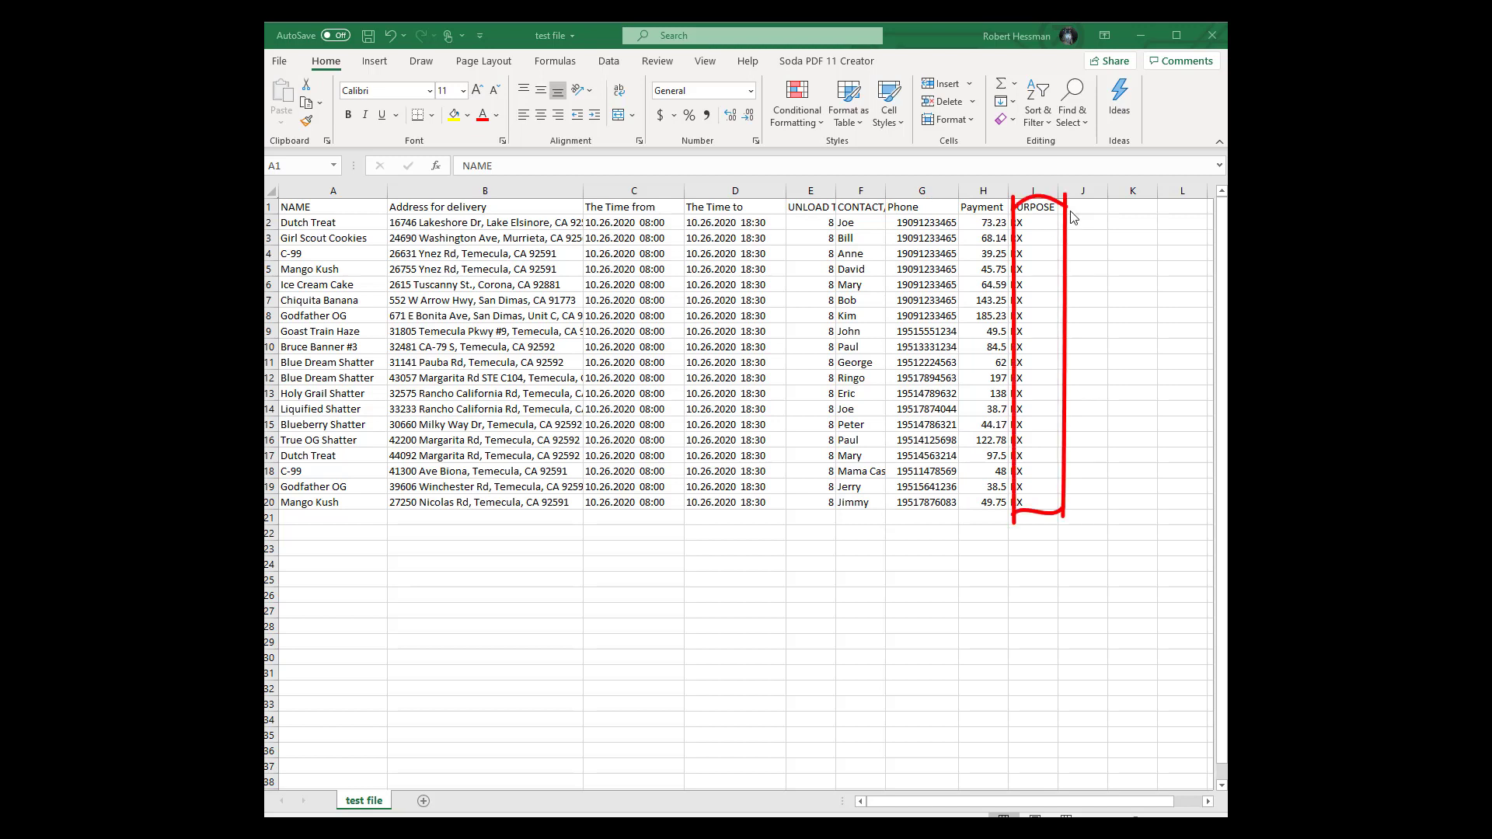
Close Excel, saving the sheet as CSV (Comma delimited) over the existing test file
click(1215, 38)
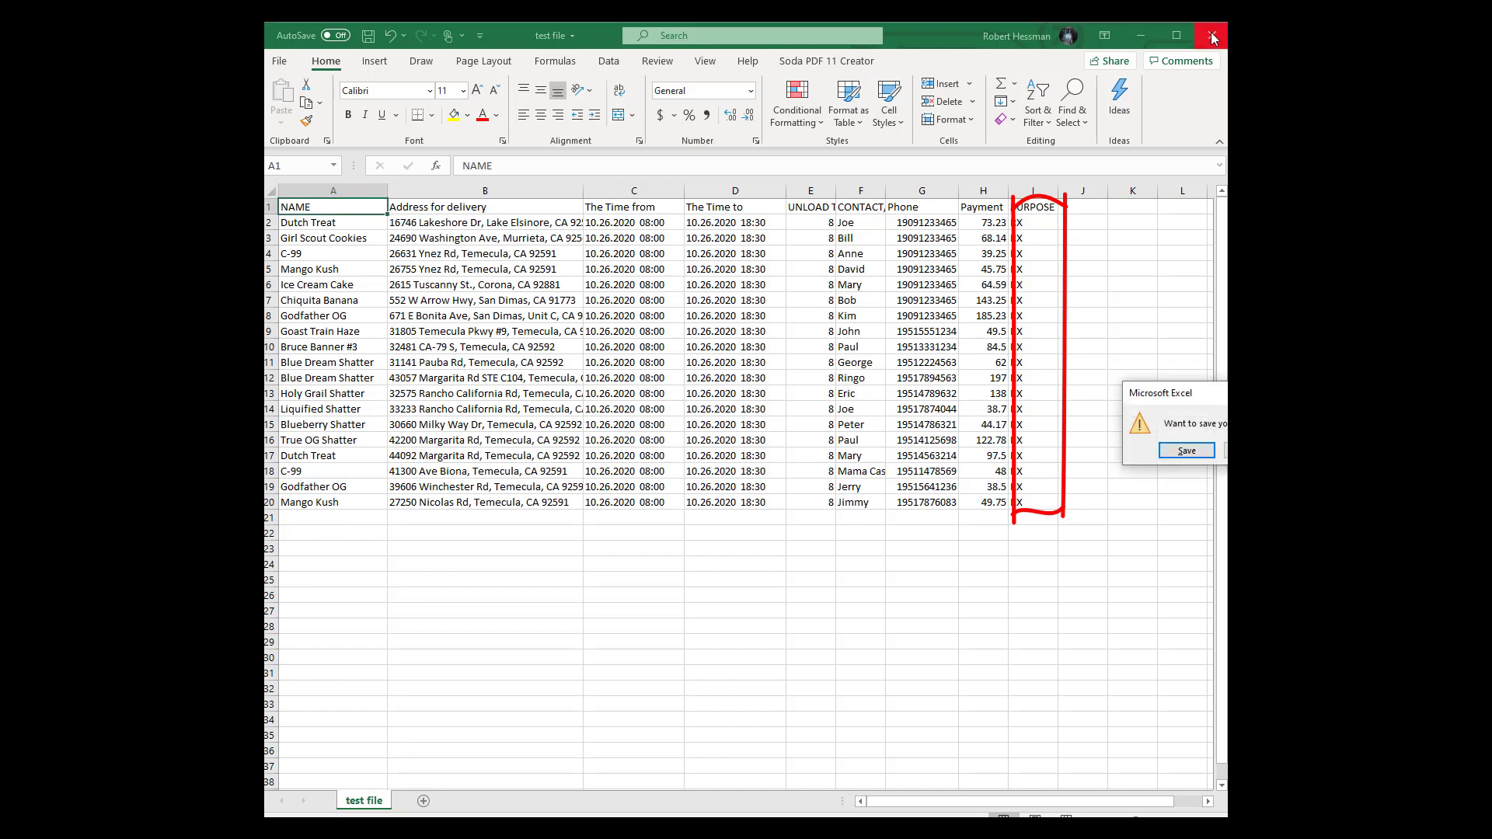
click(1191, 452)
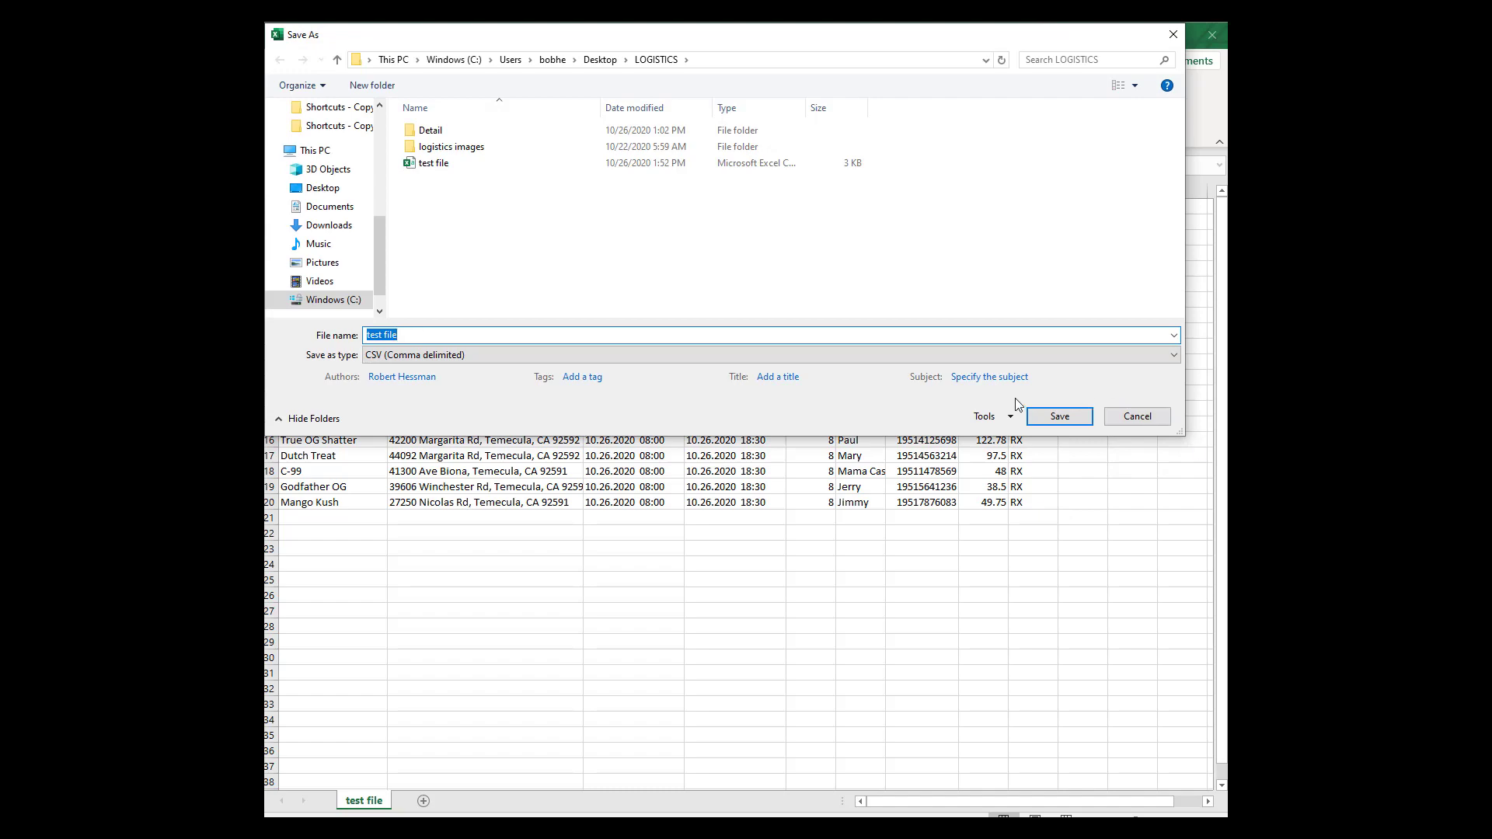
click(1066, 415)
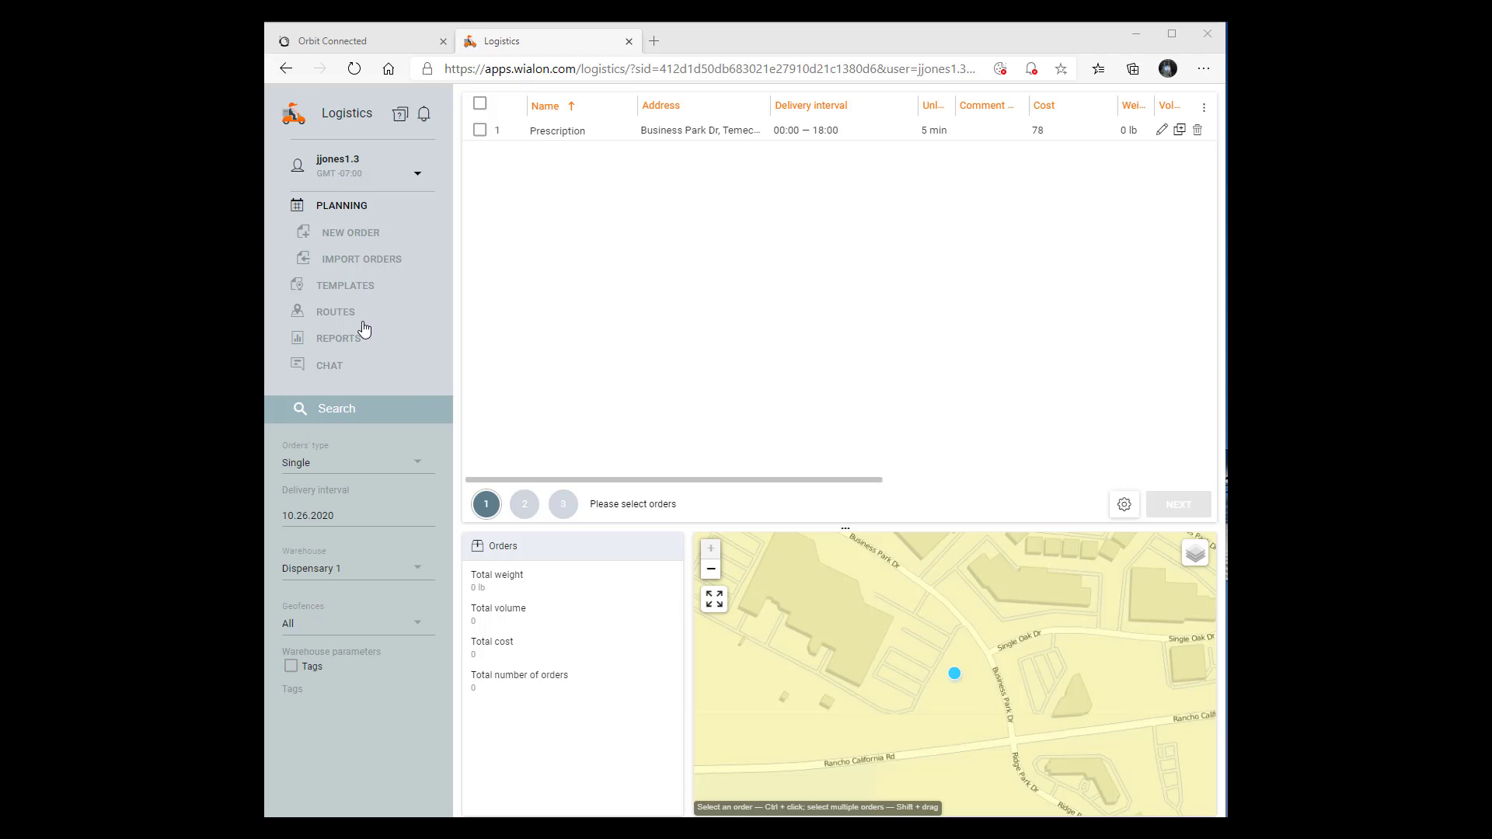
Open the Chat page from the left sidebar
click(341, 372)
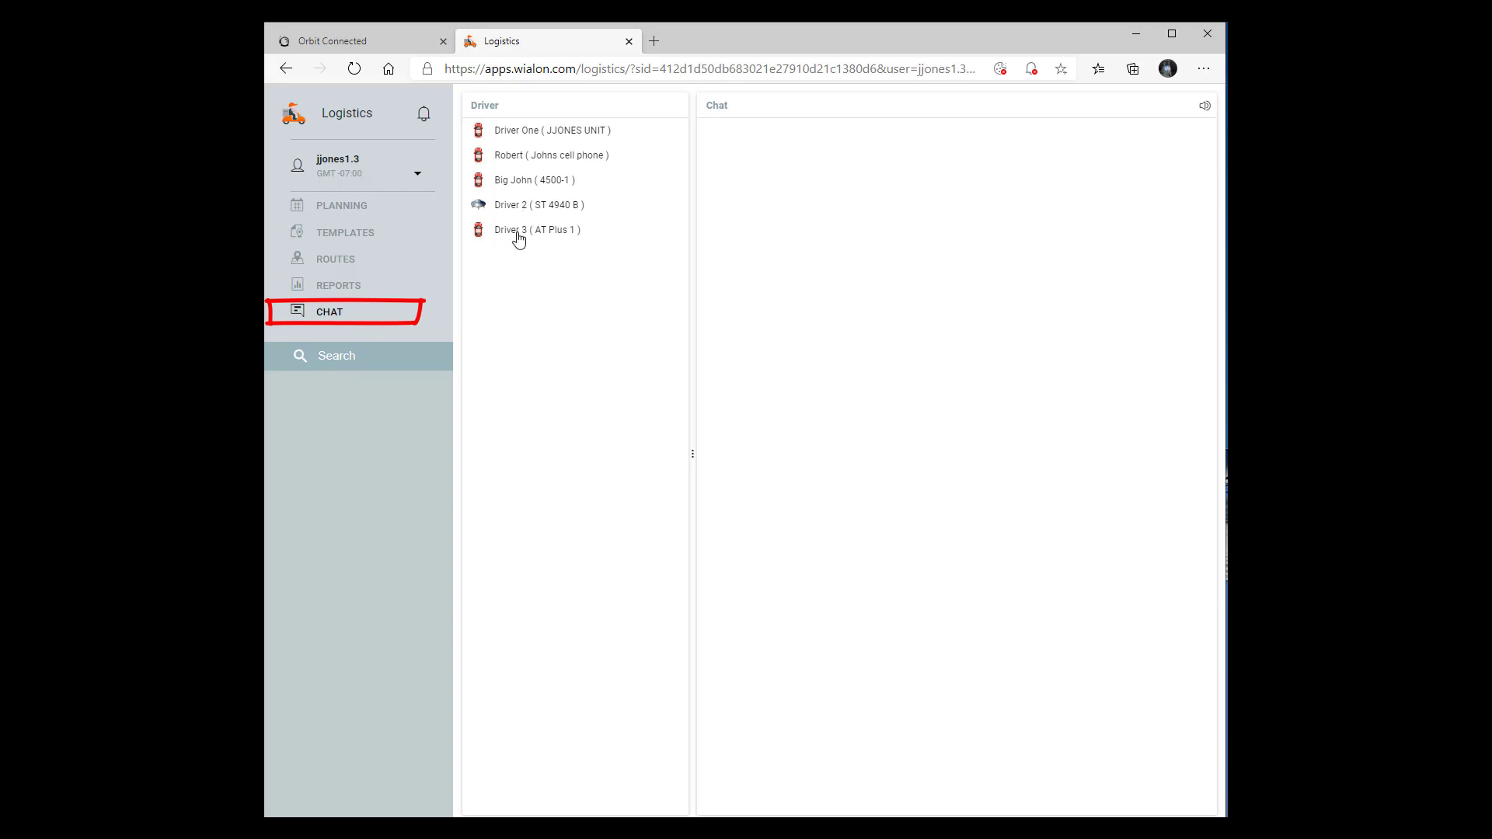
In Driver One's conversation, send 'Get going now, we are running late!'
click(519, 139)
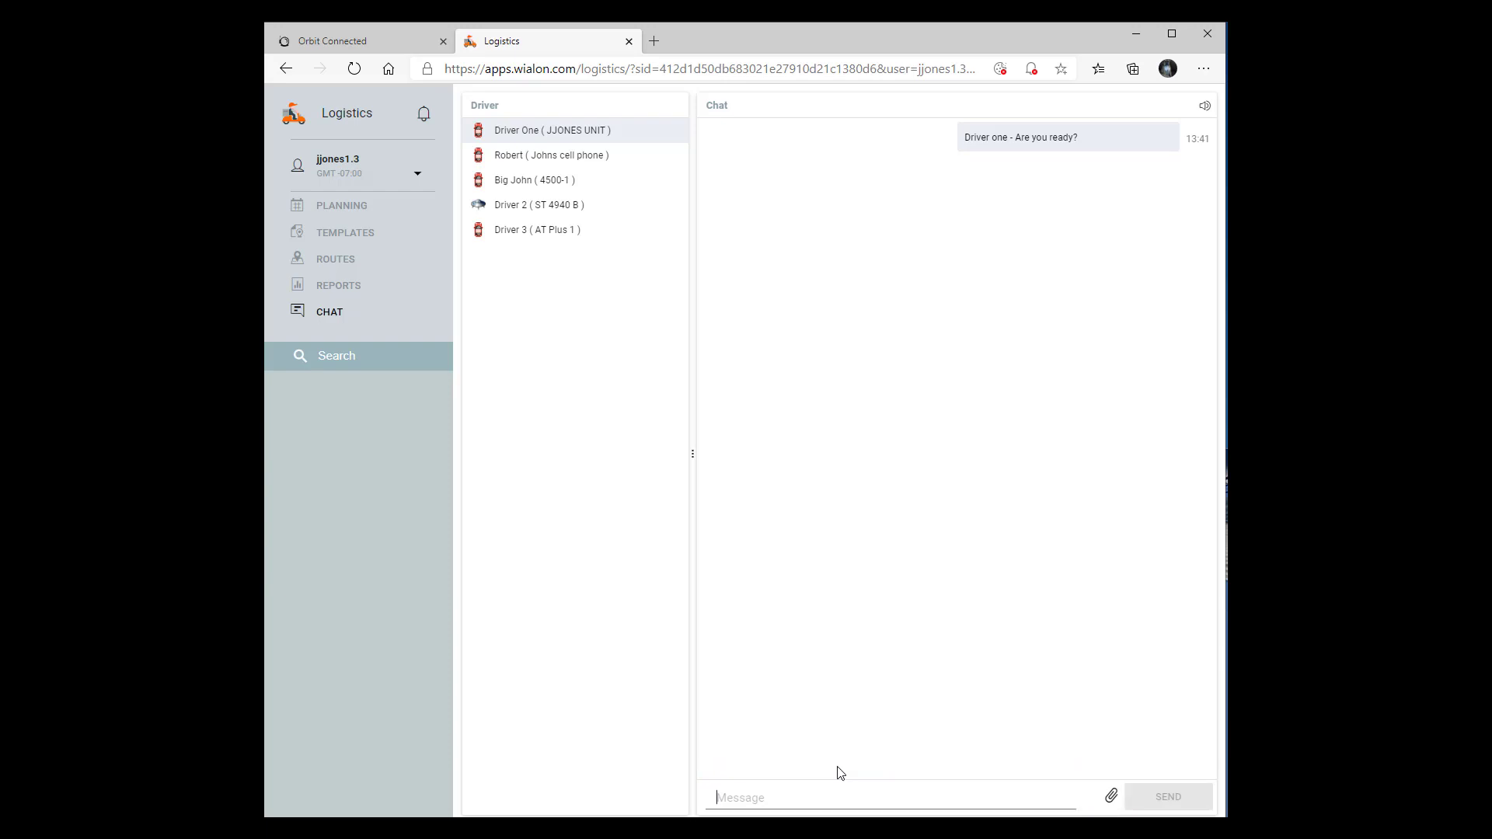
text(Get )
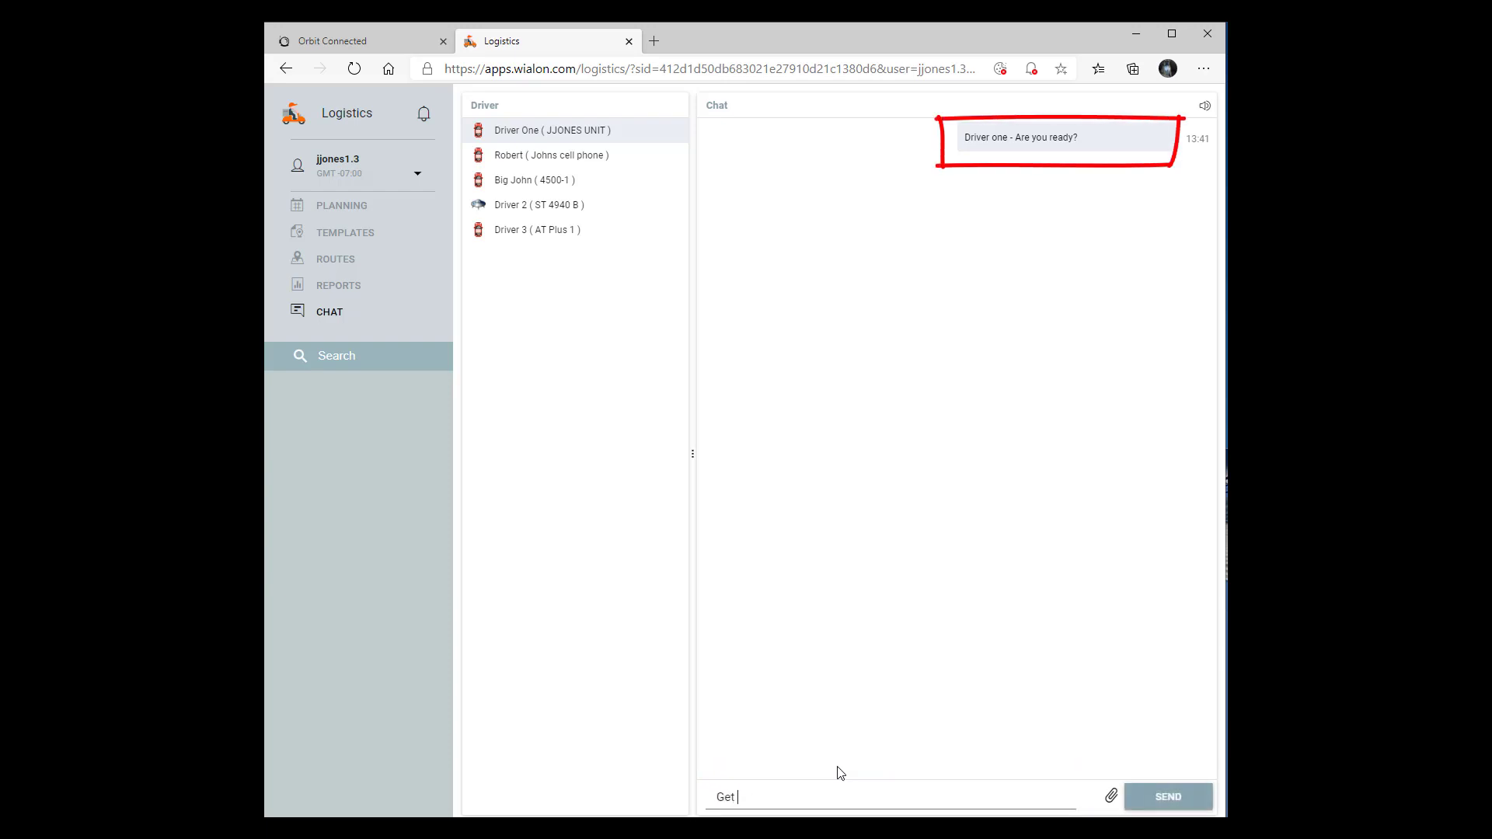
text(going now)
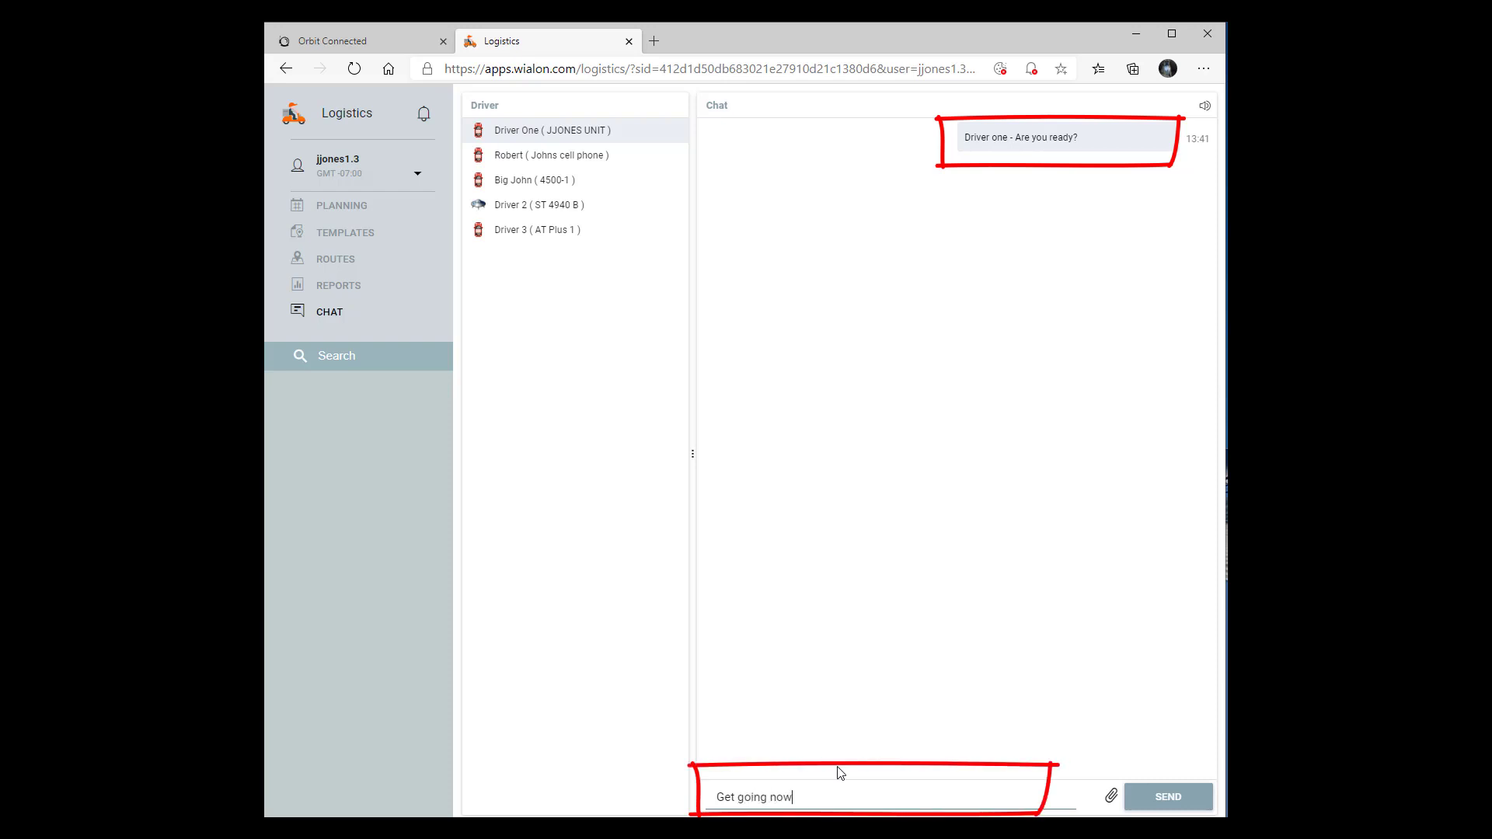
text(, we are r)
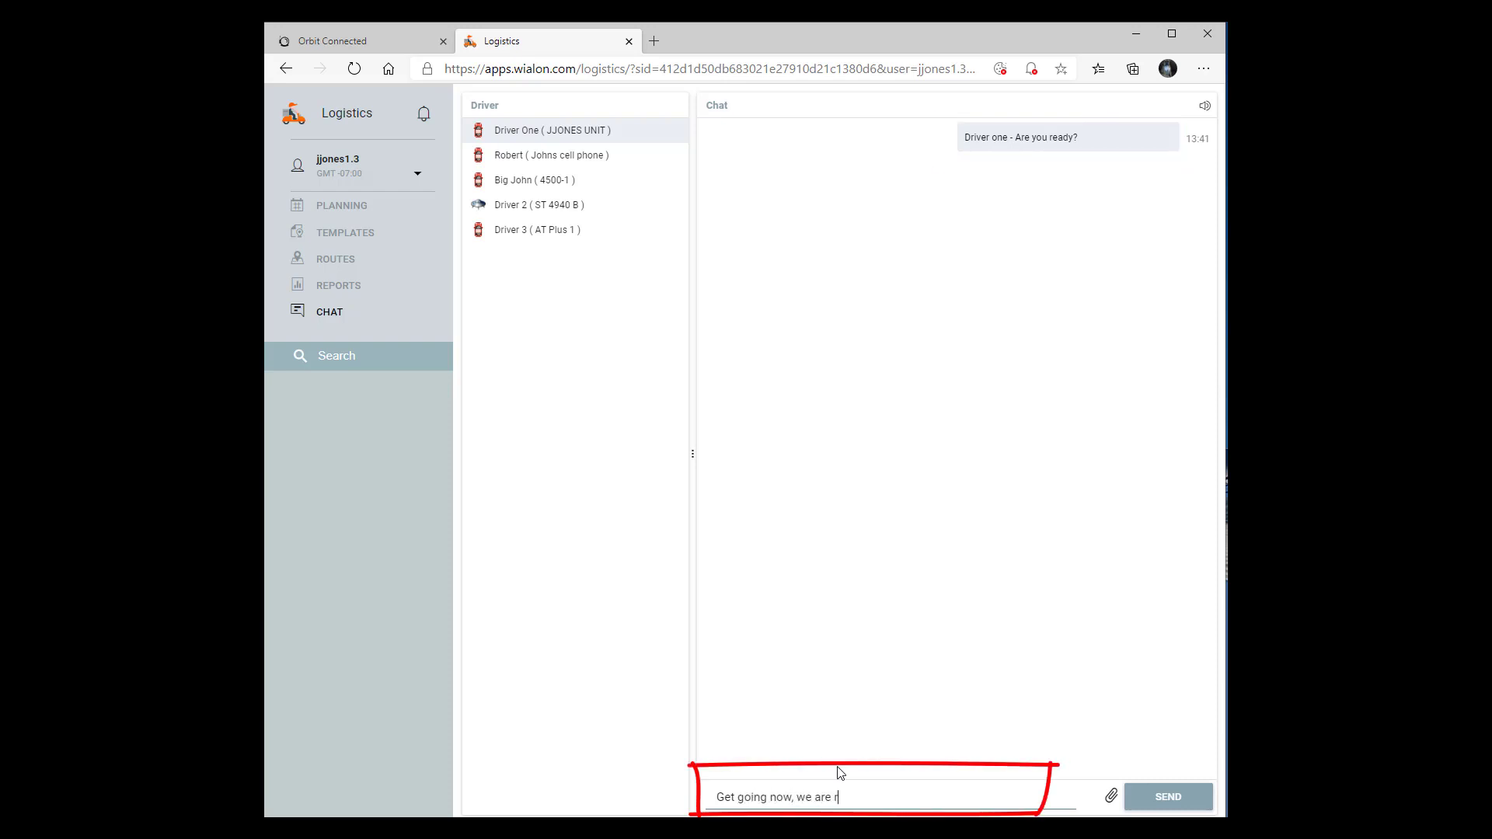
text(unning lat)
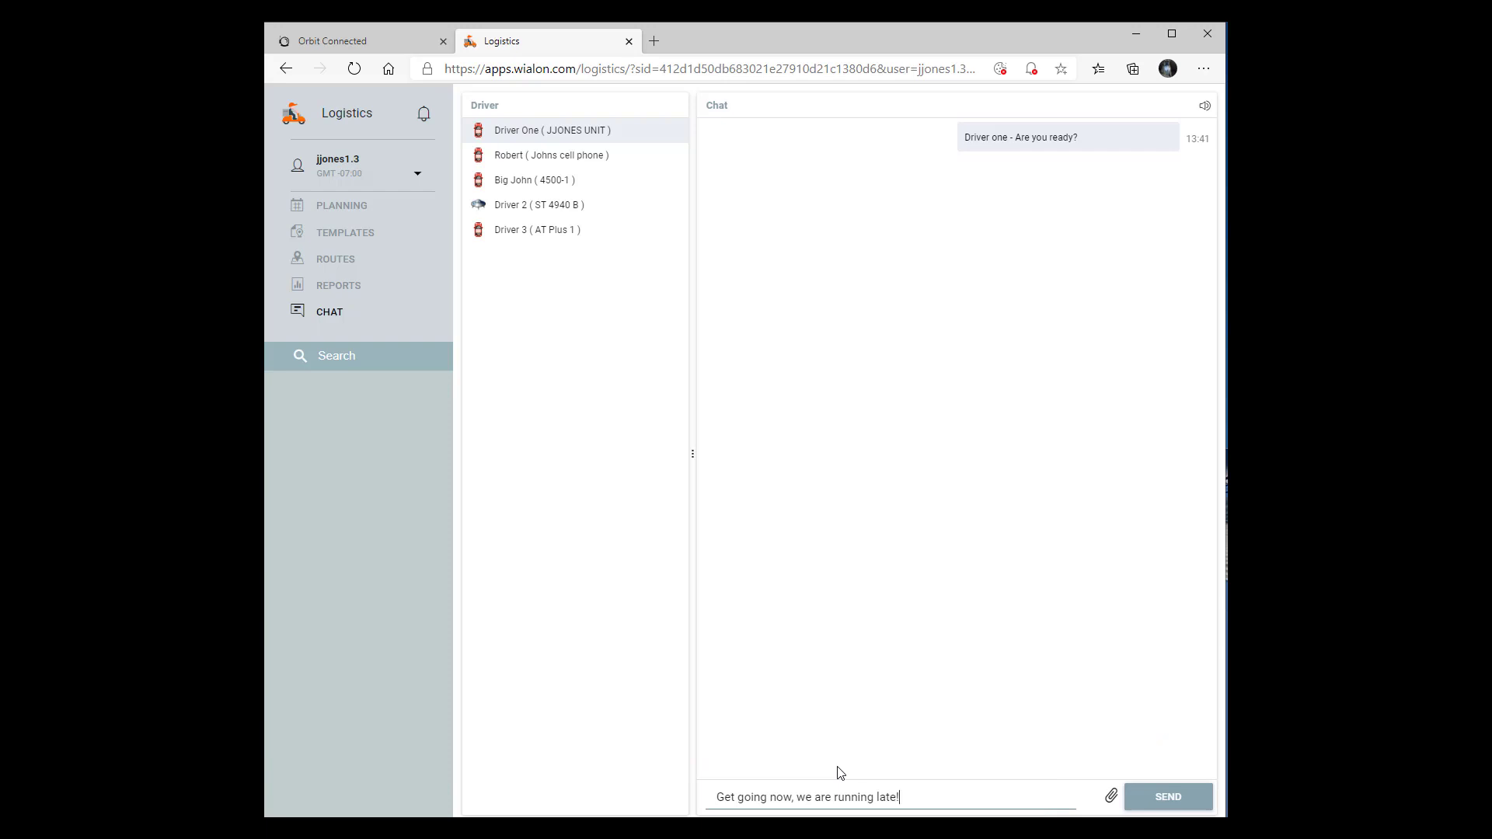
text(e!)
click(1177, 794)
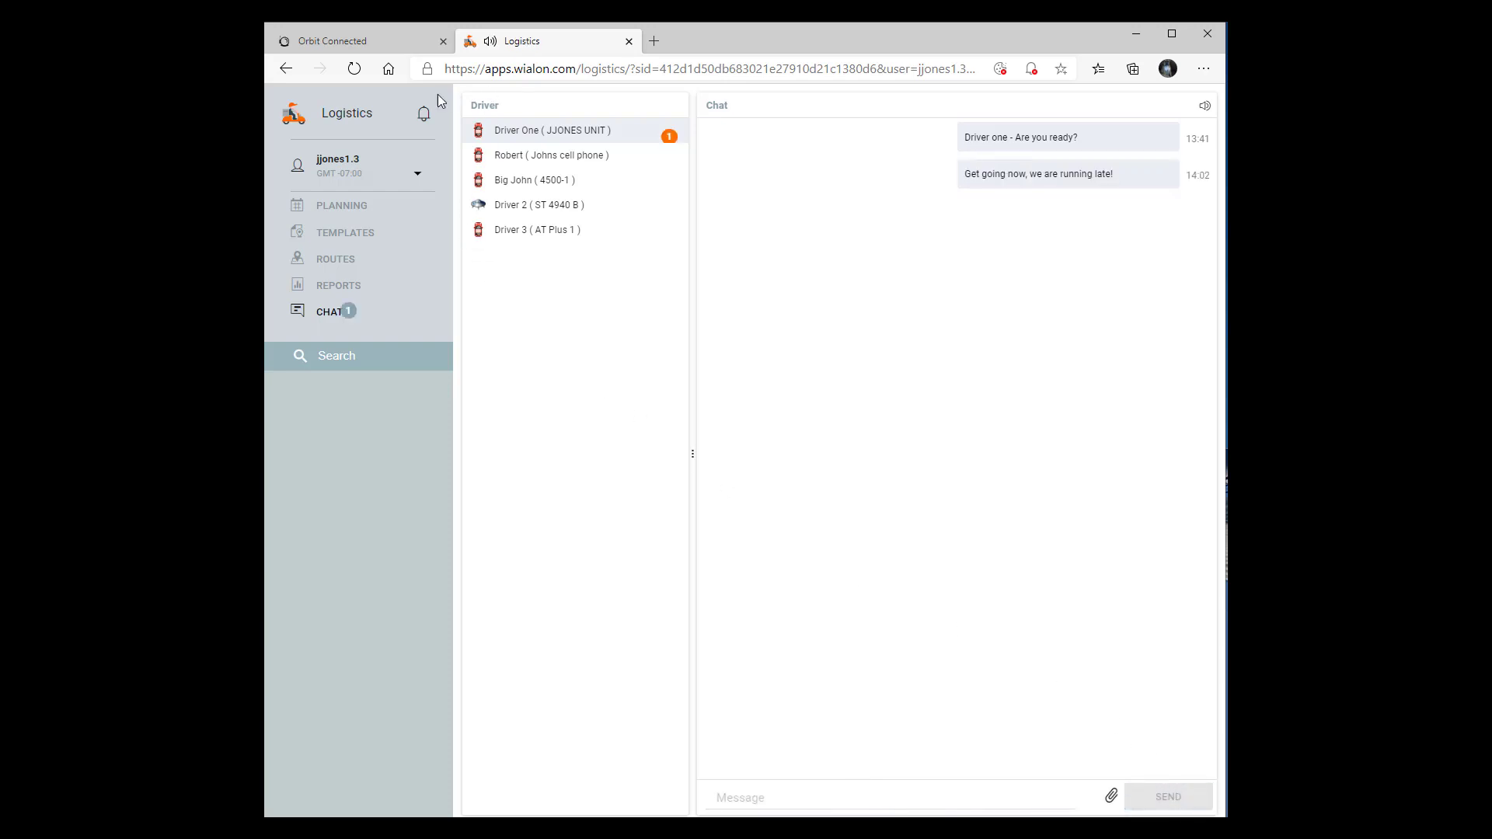
Go to Planning and open the Import Orders window
click(344, 206)
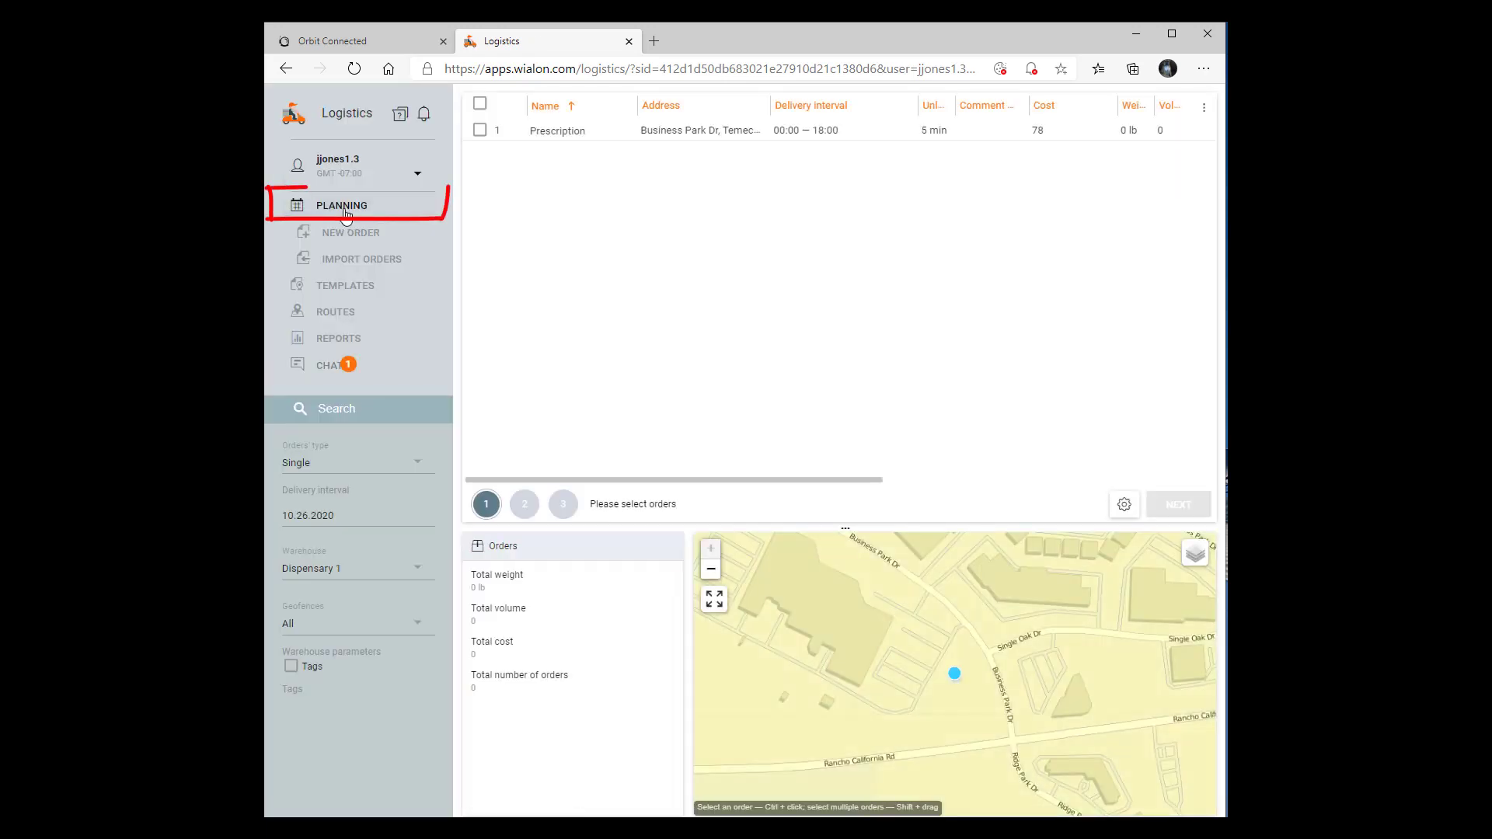
click(345, 262)
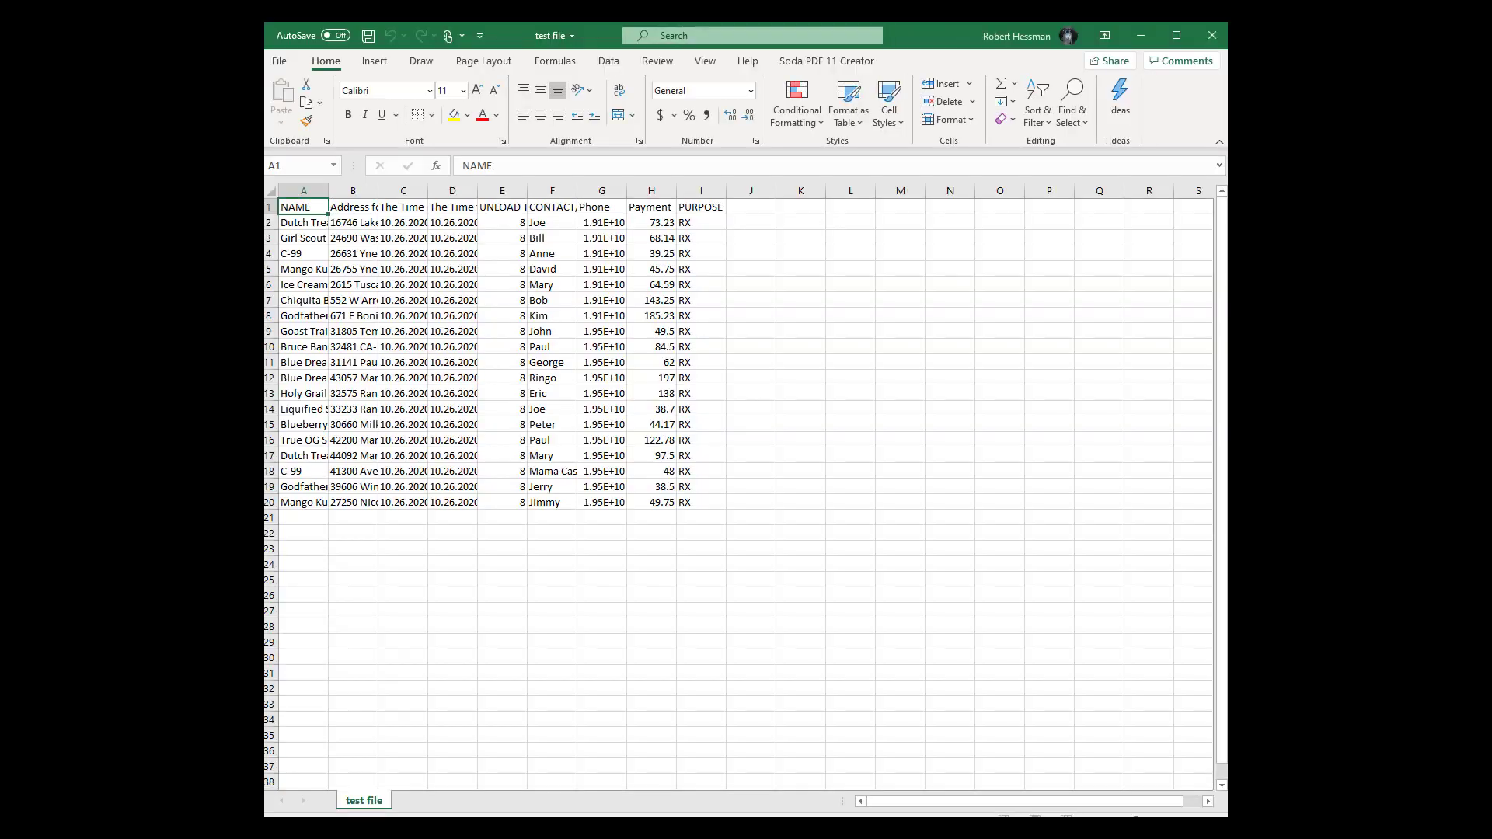
Save test file in CSV (Comma delimited) format and close Excel
click(279, 61)
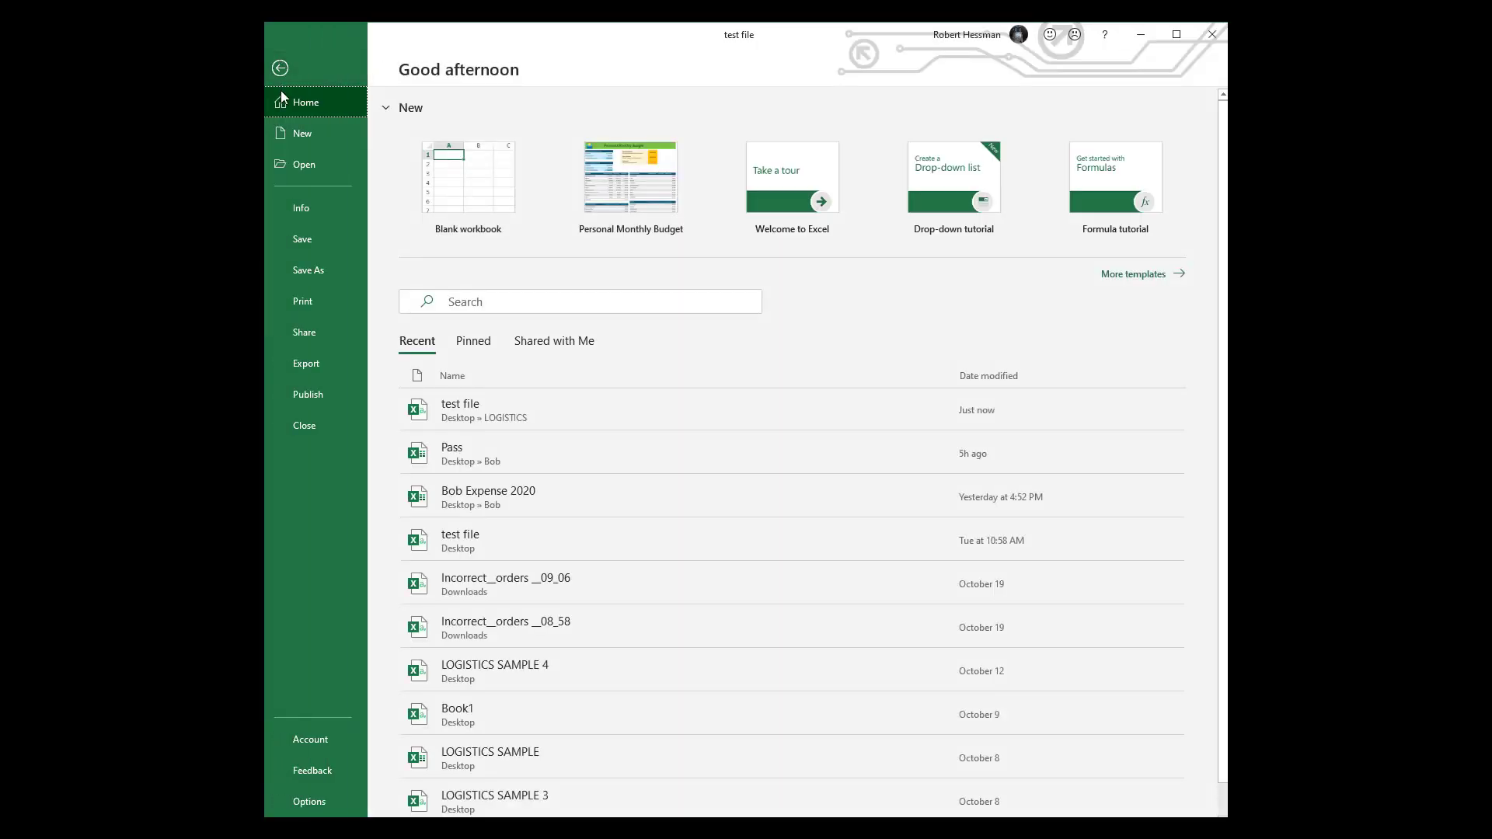
click(327, 269)
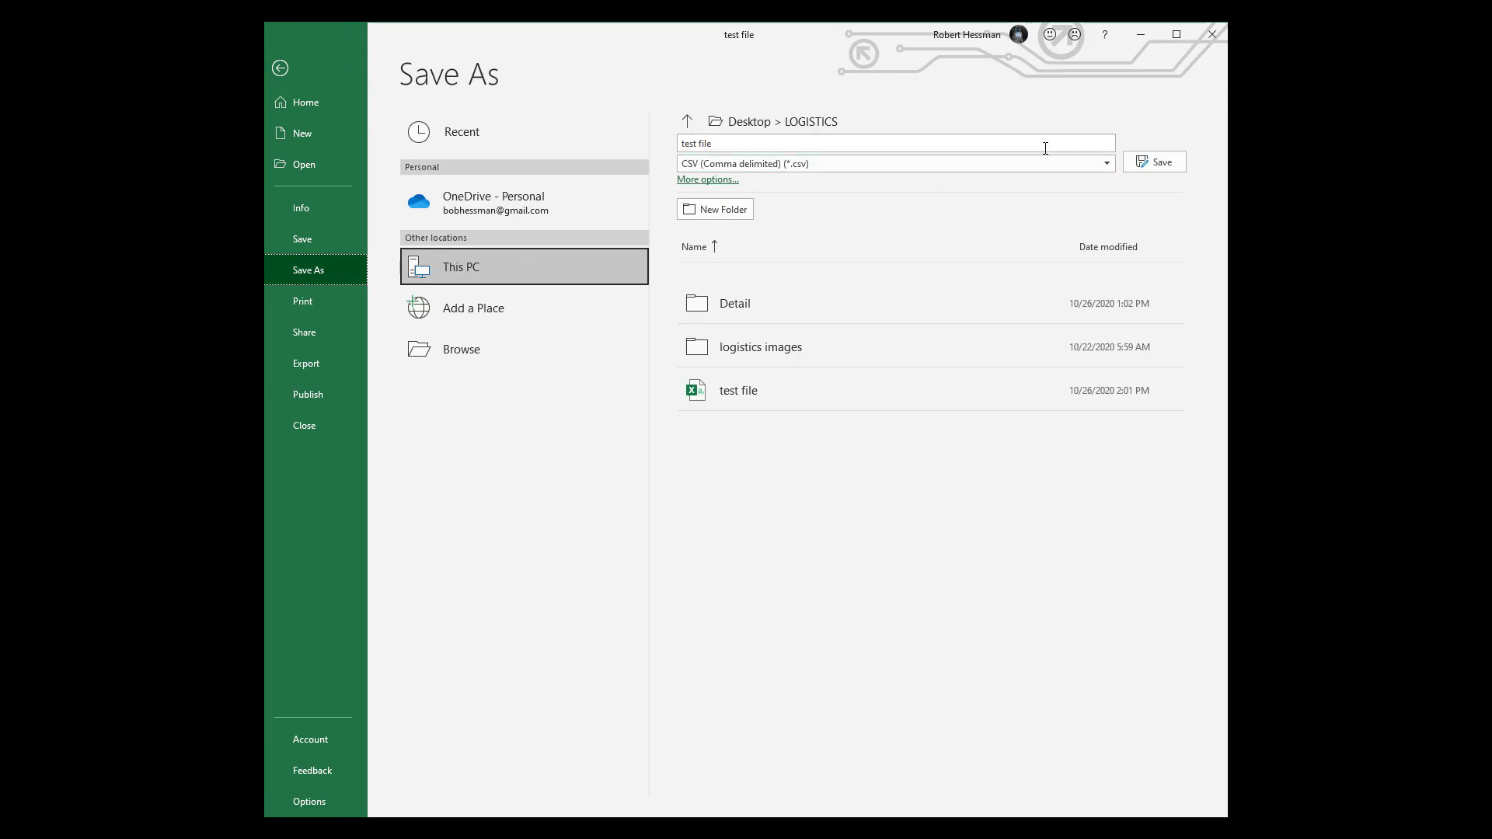
click(1107, 164)
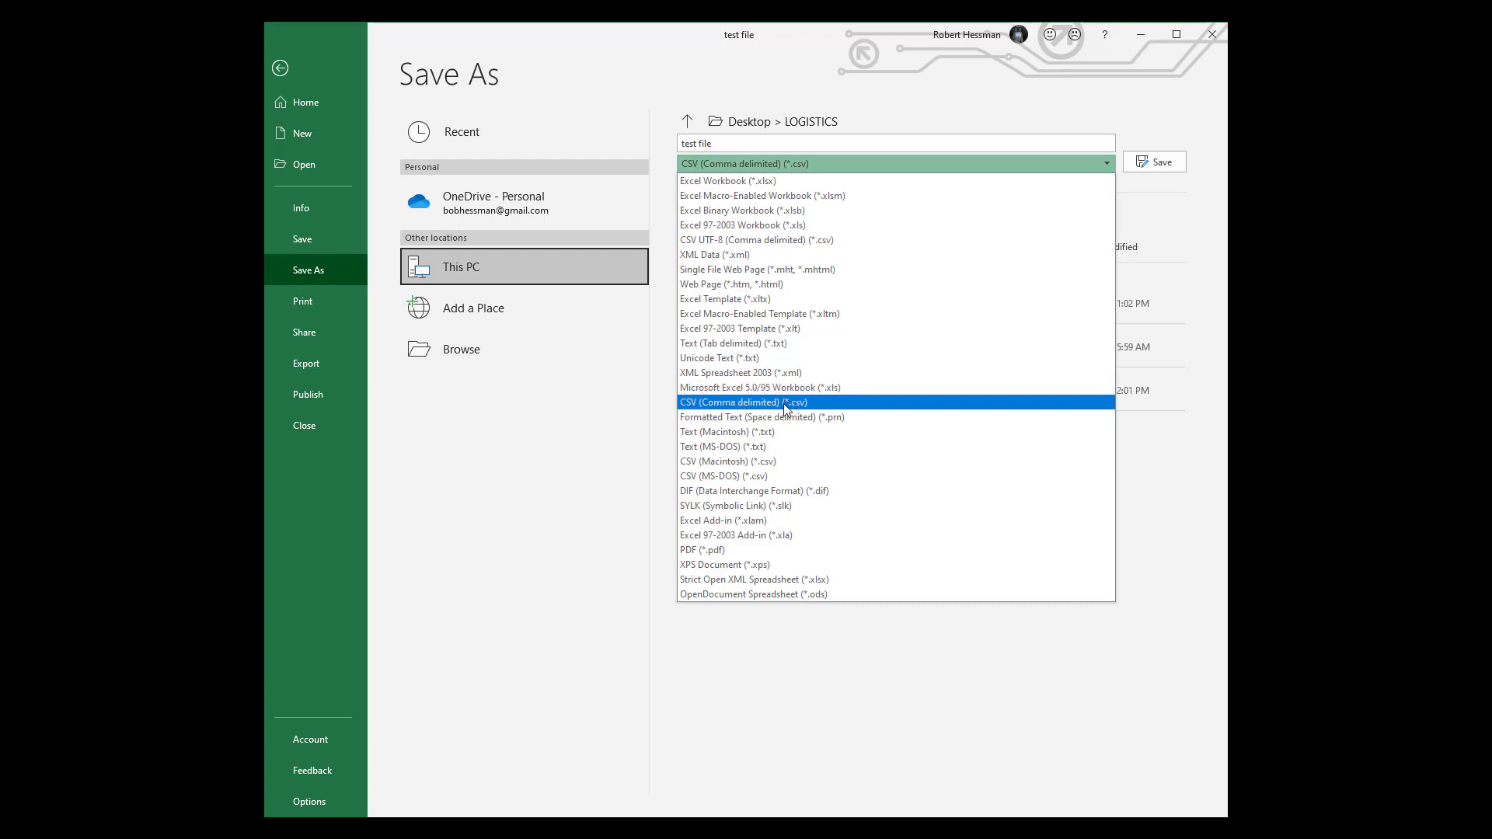
click(755, 403)
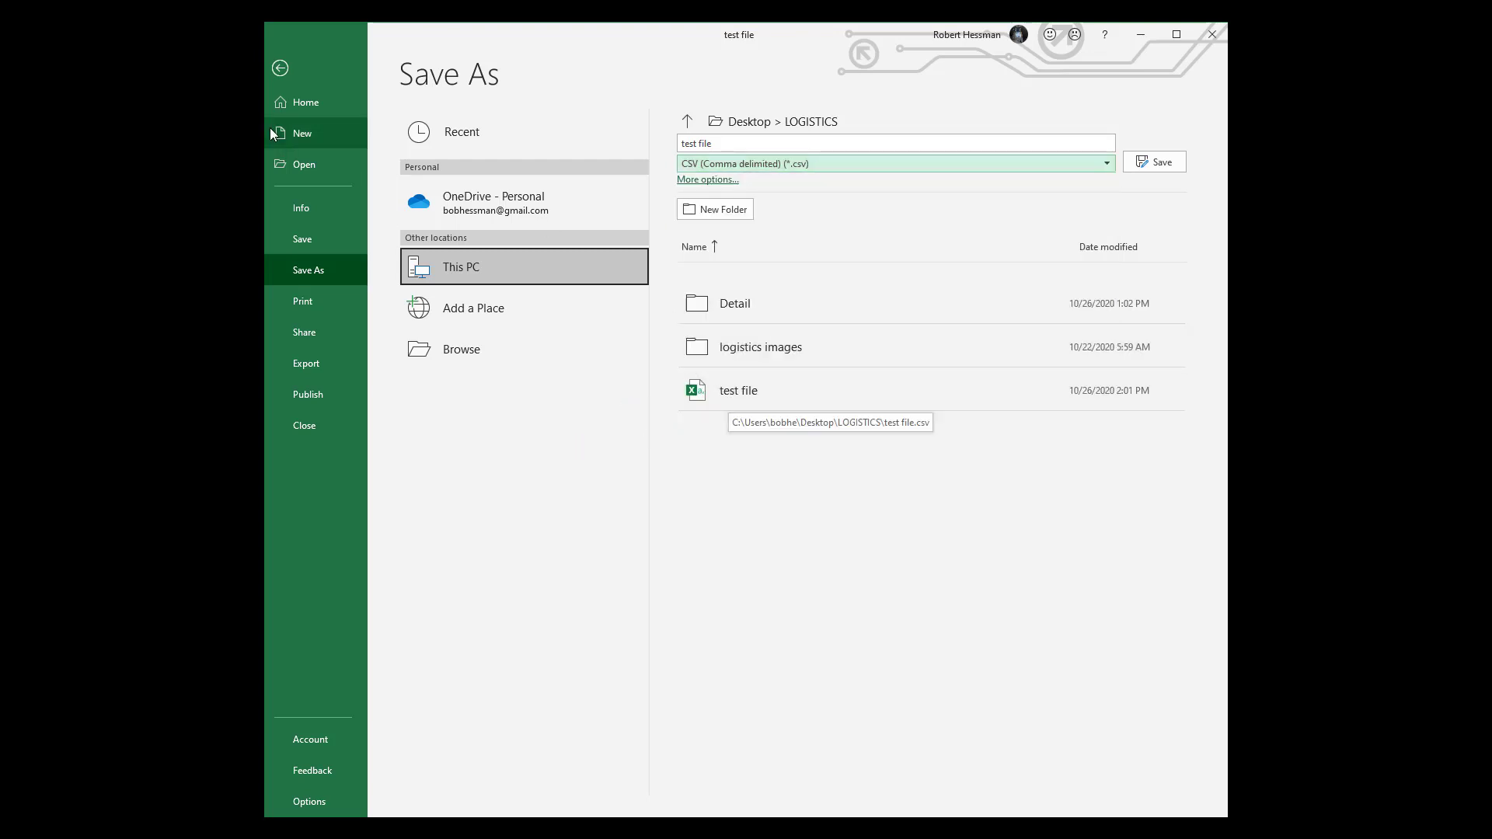
click(310, 232)
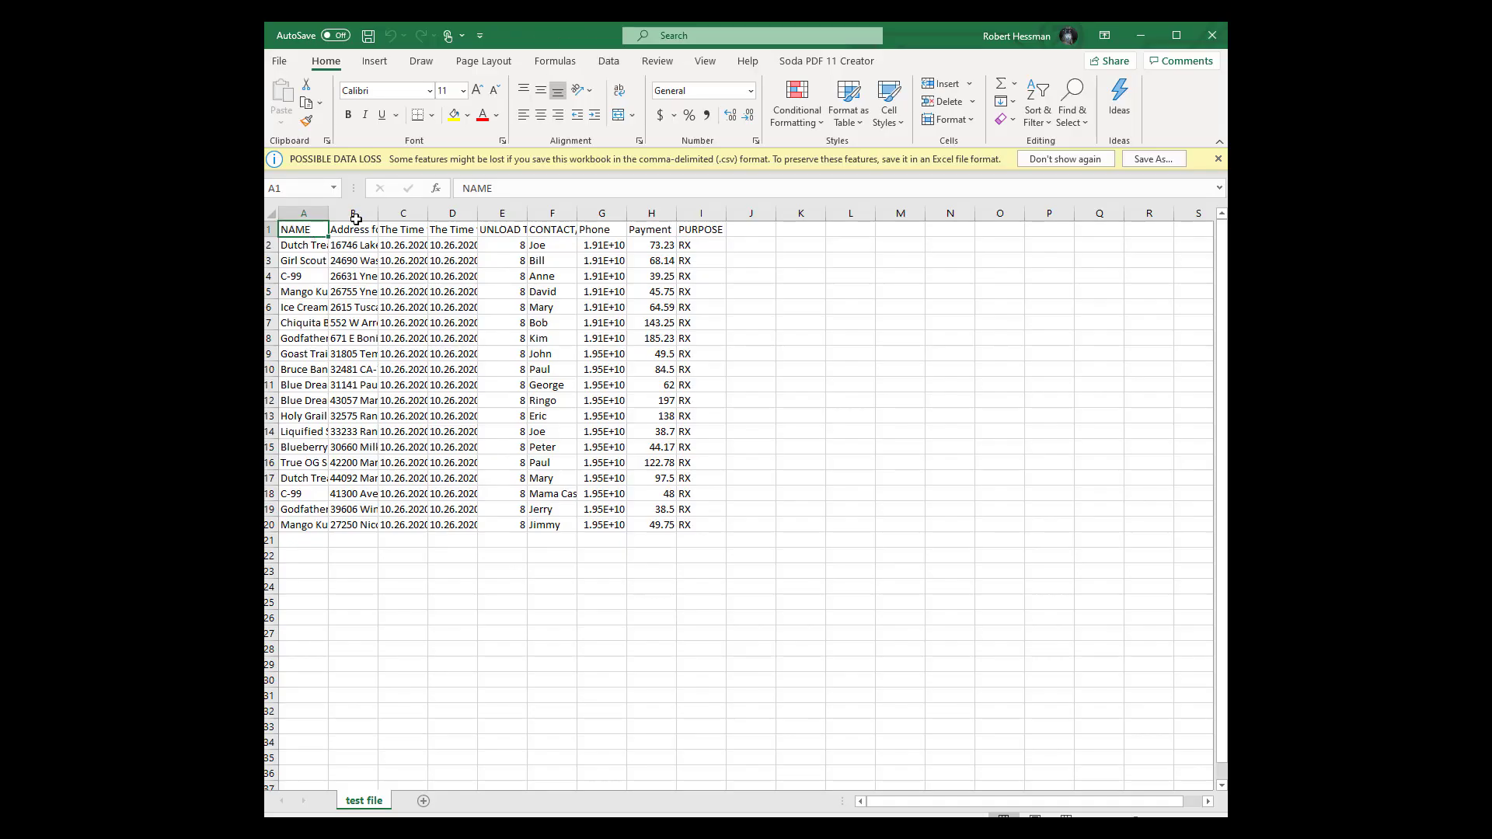
click(1213, 37)
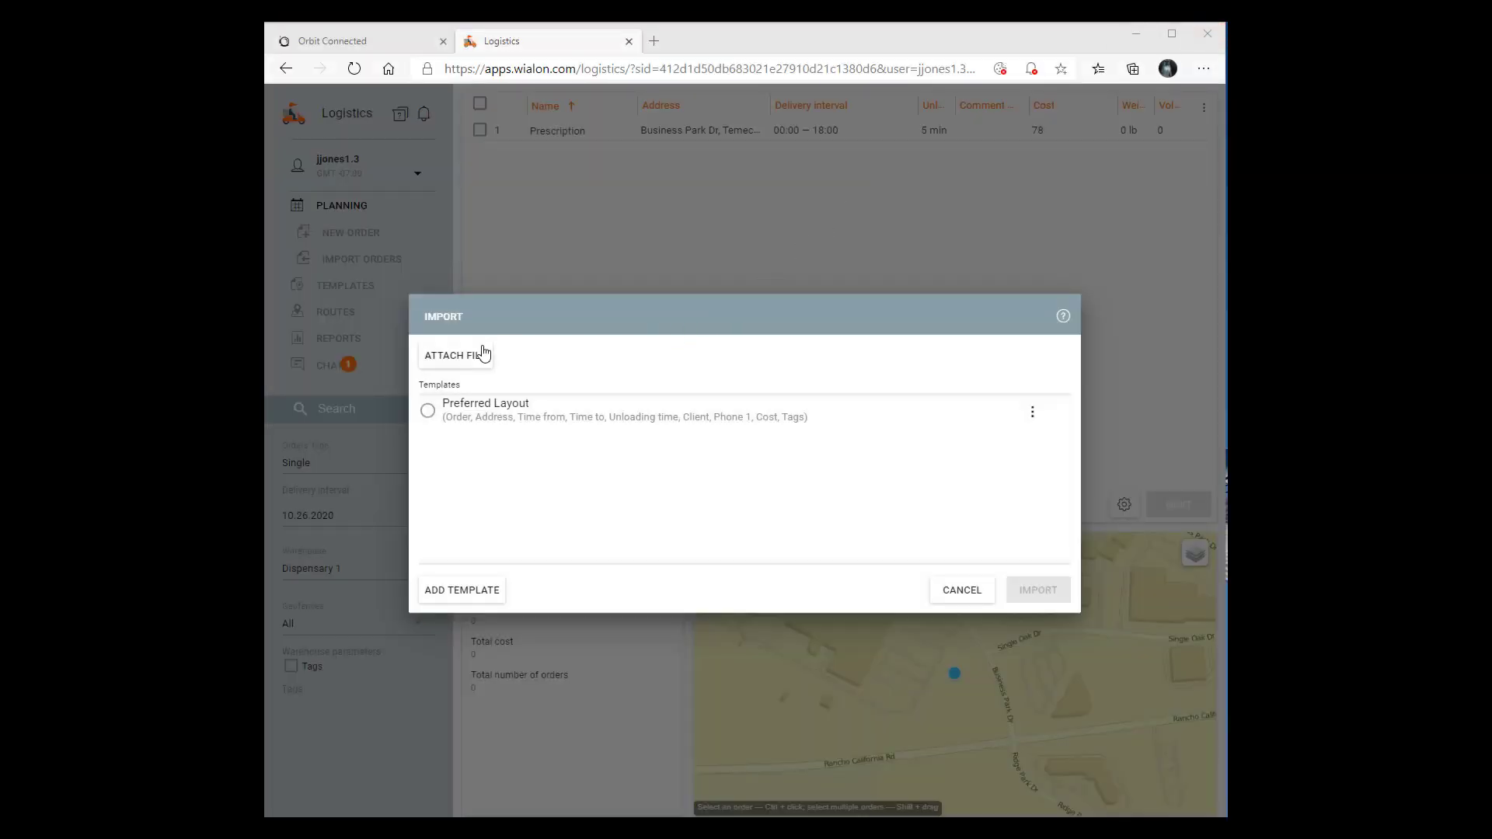
Attach test file.csv to the Wialon import and import its orders
click(457, 365)
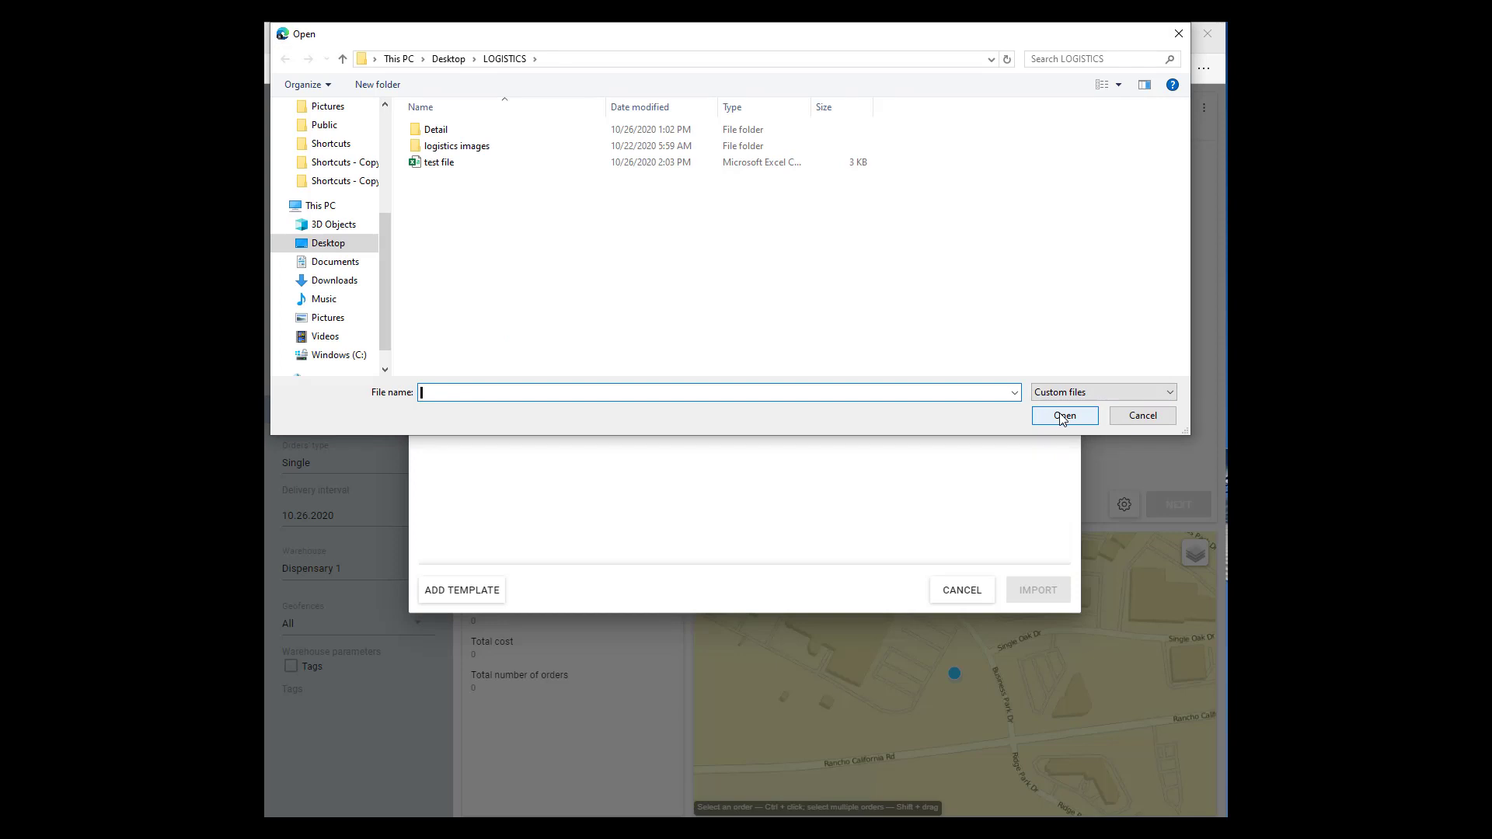
double_click(423, 163)
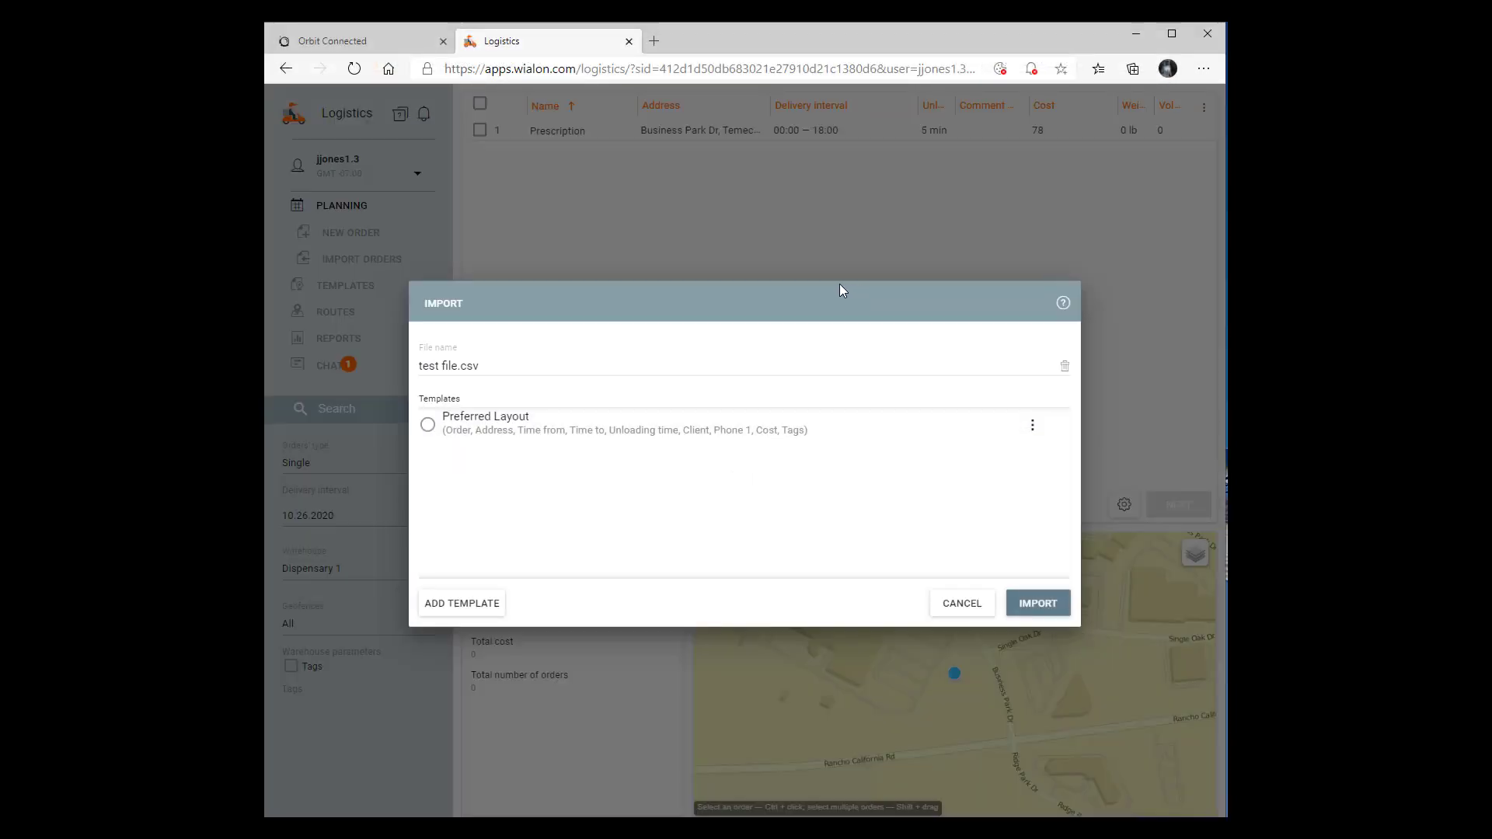
click(1038, 607)
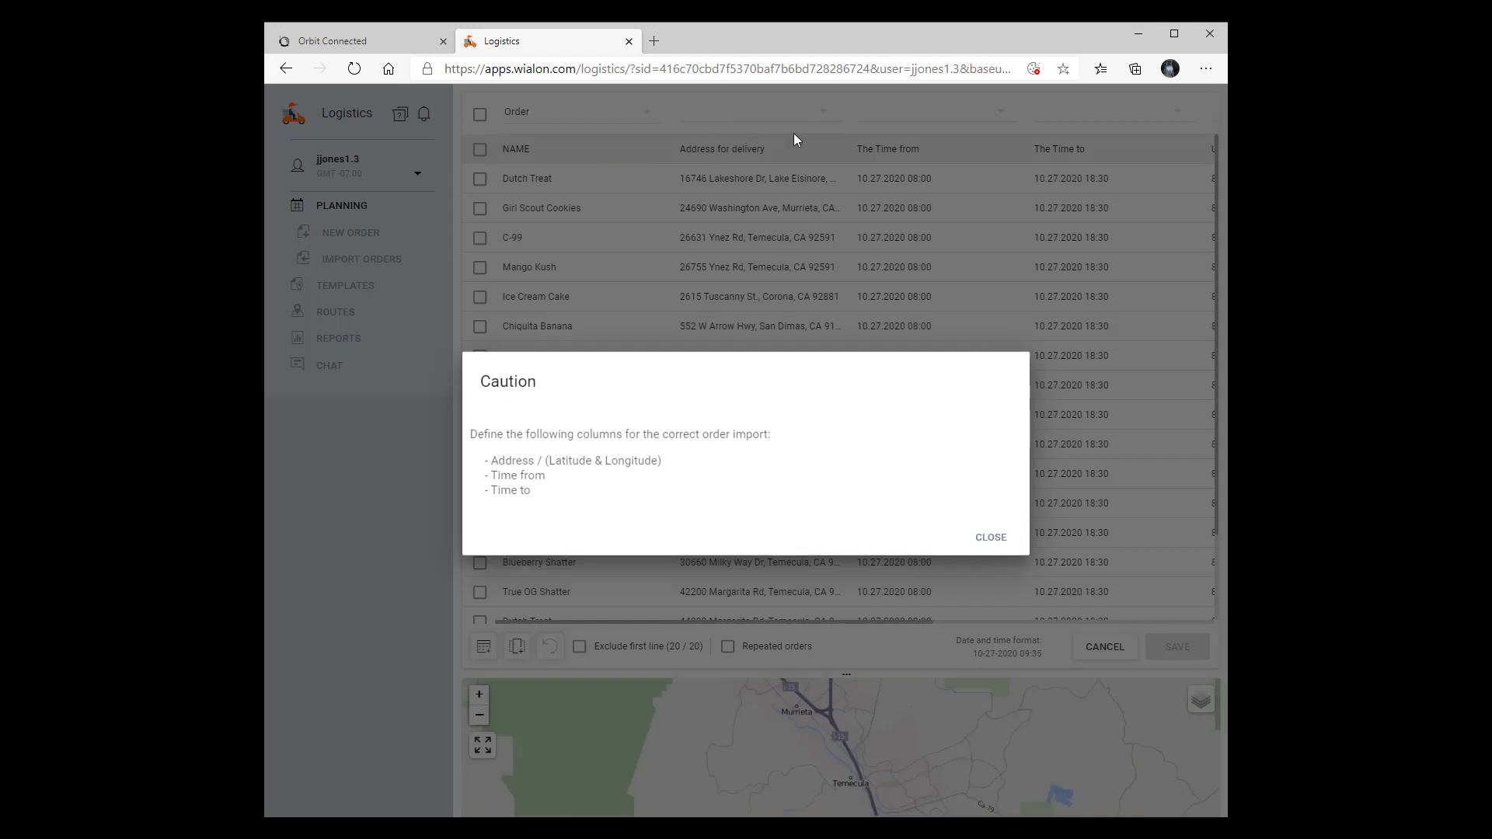
Dismiss the column warning and map columns two to four to Address, Time from and Time to
click(989, 538)
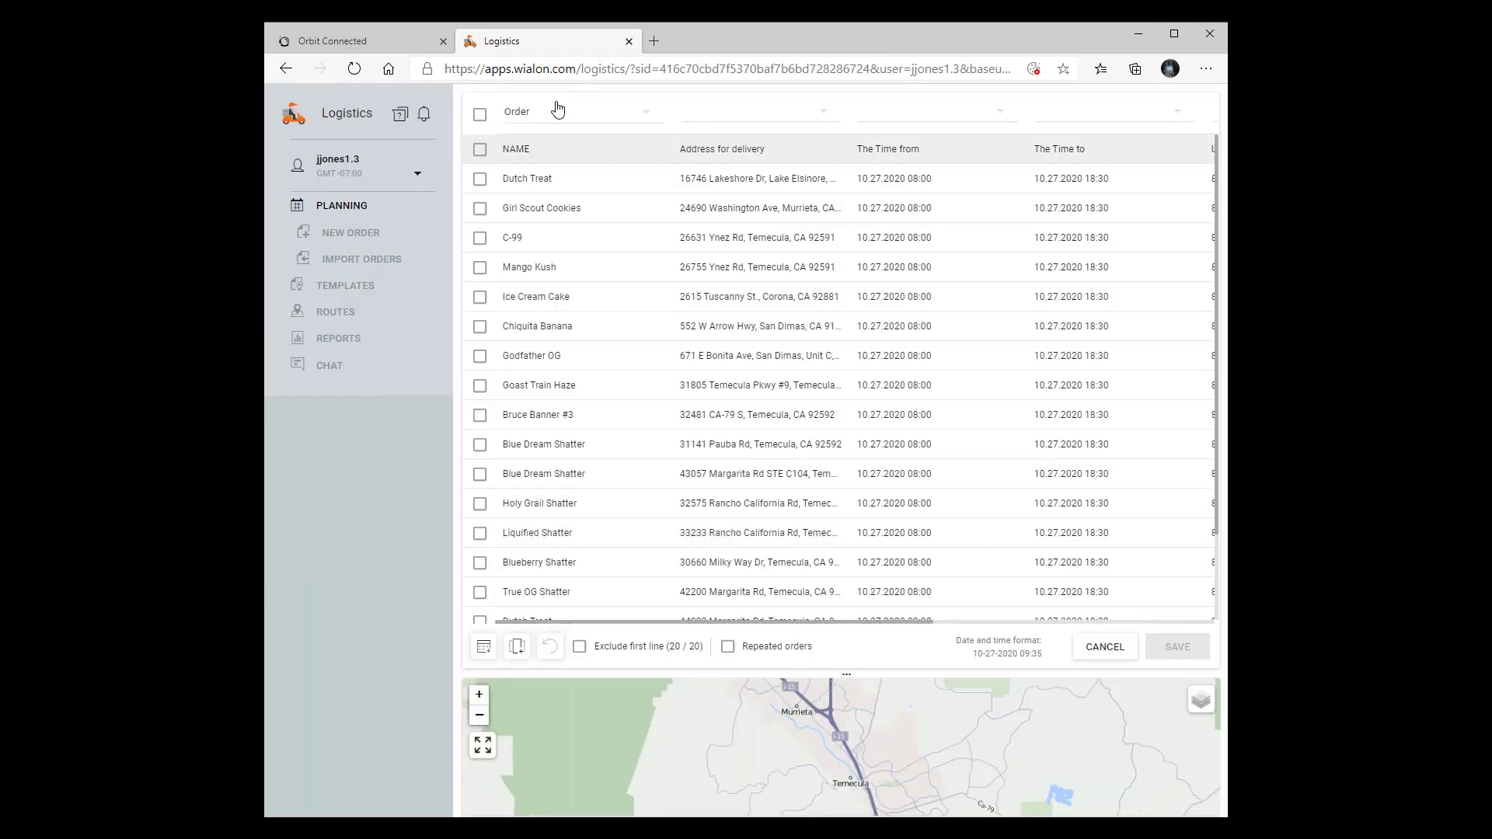
click(820, 114)
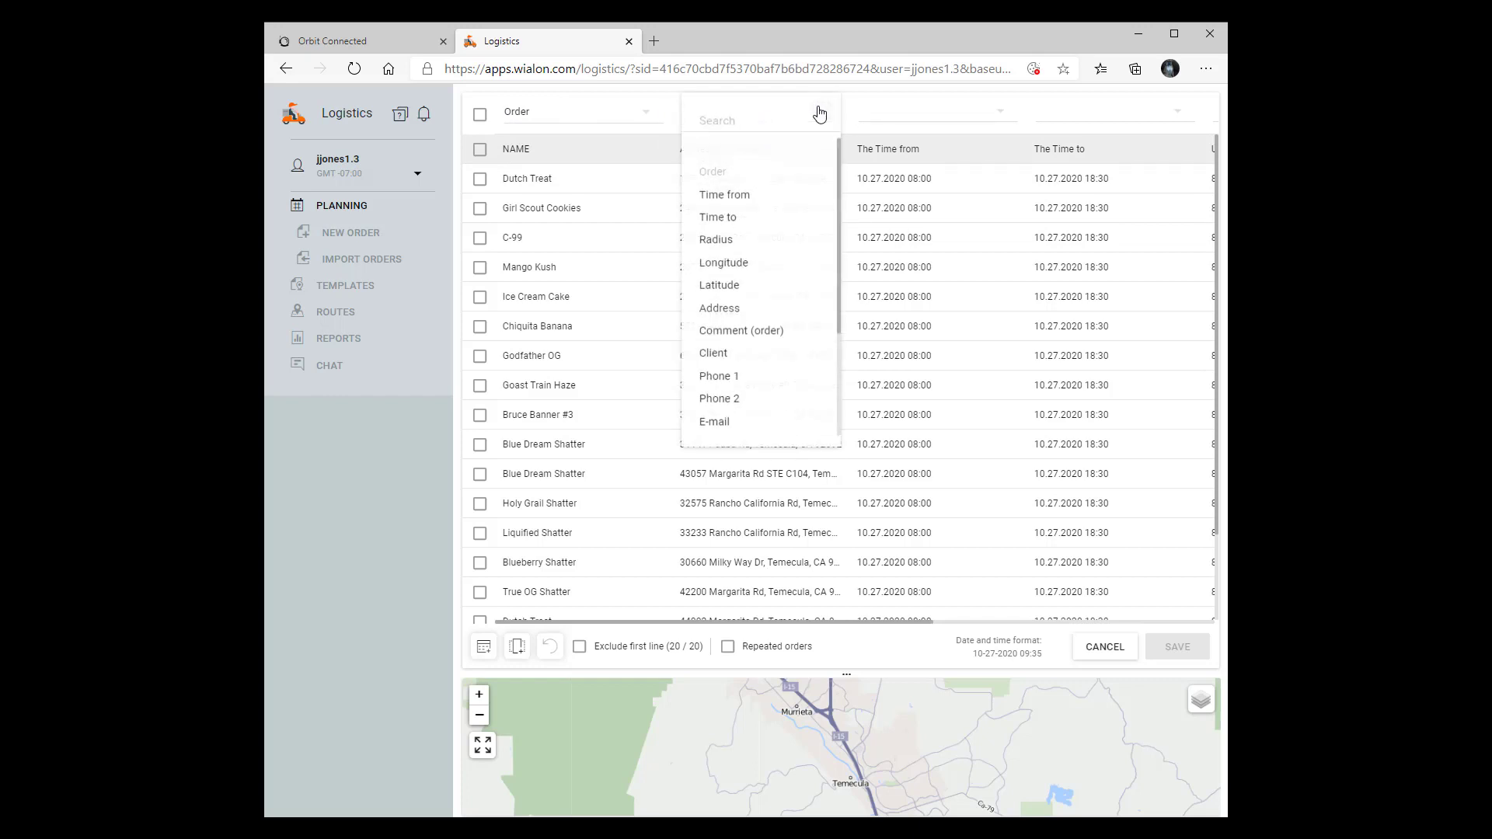
click(740, 317)
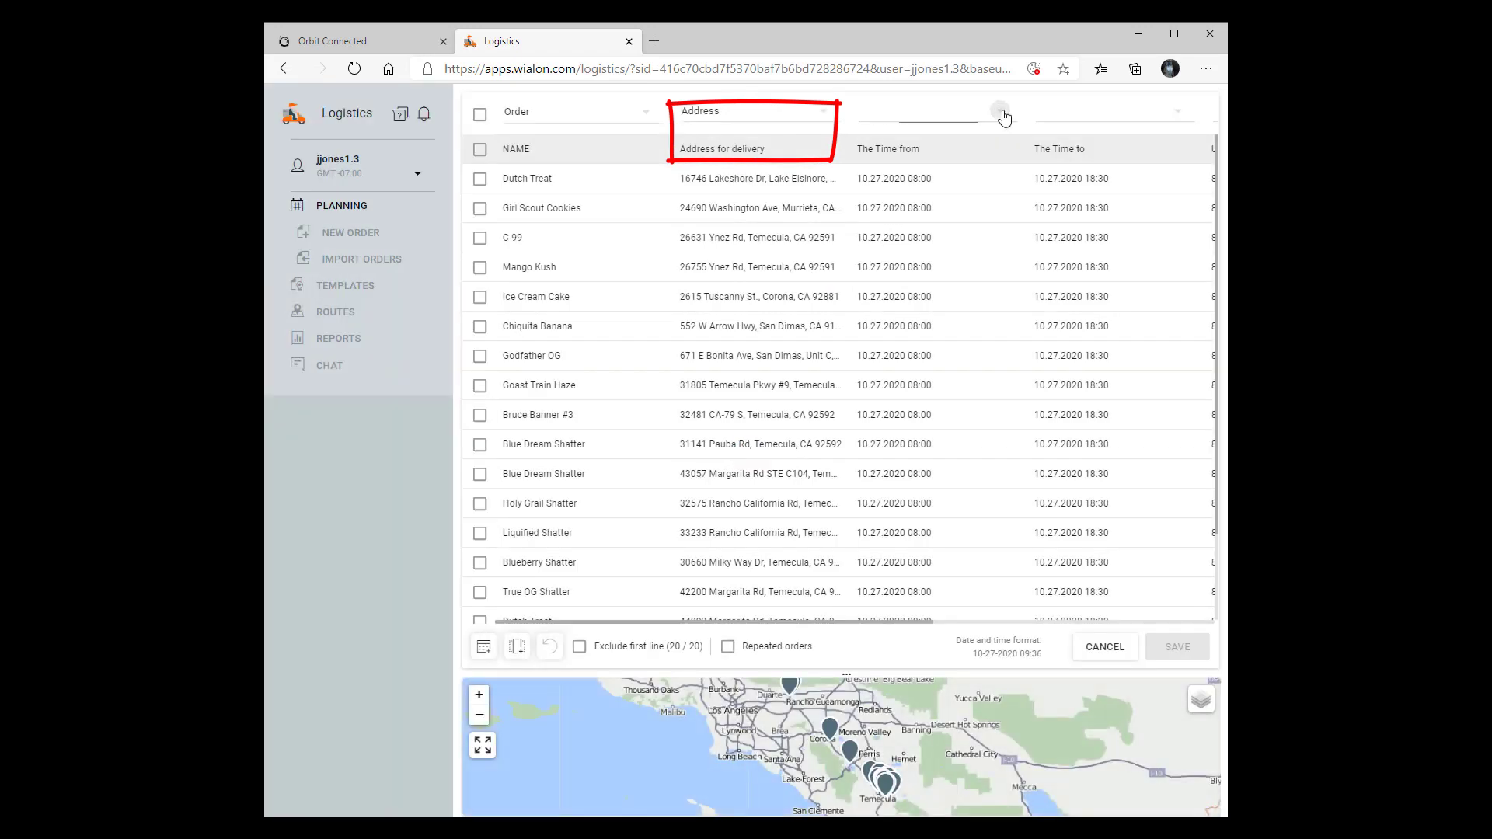
click(1004, 111)
click(949, 199)
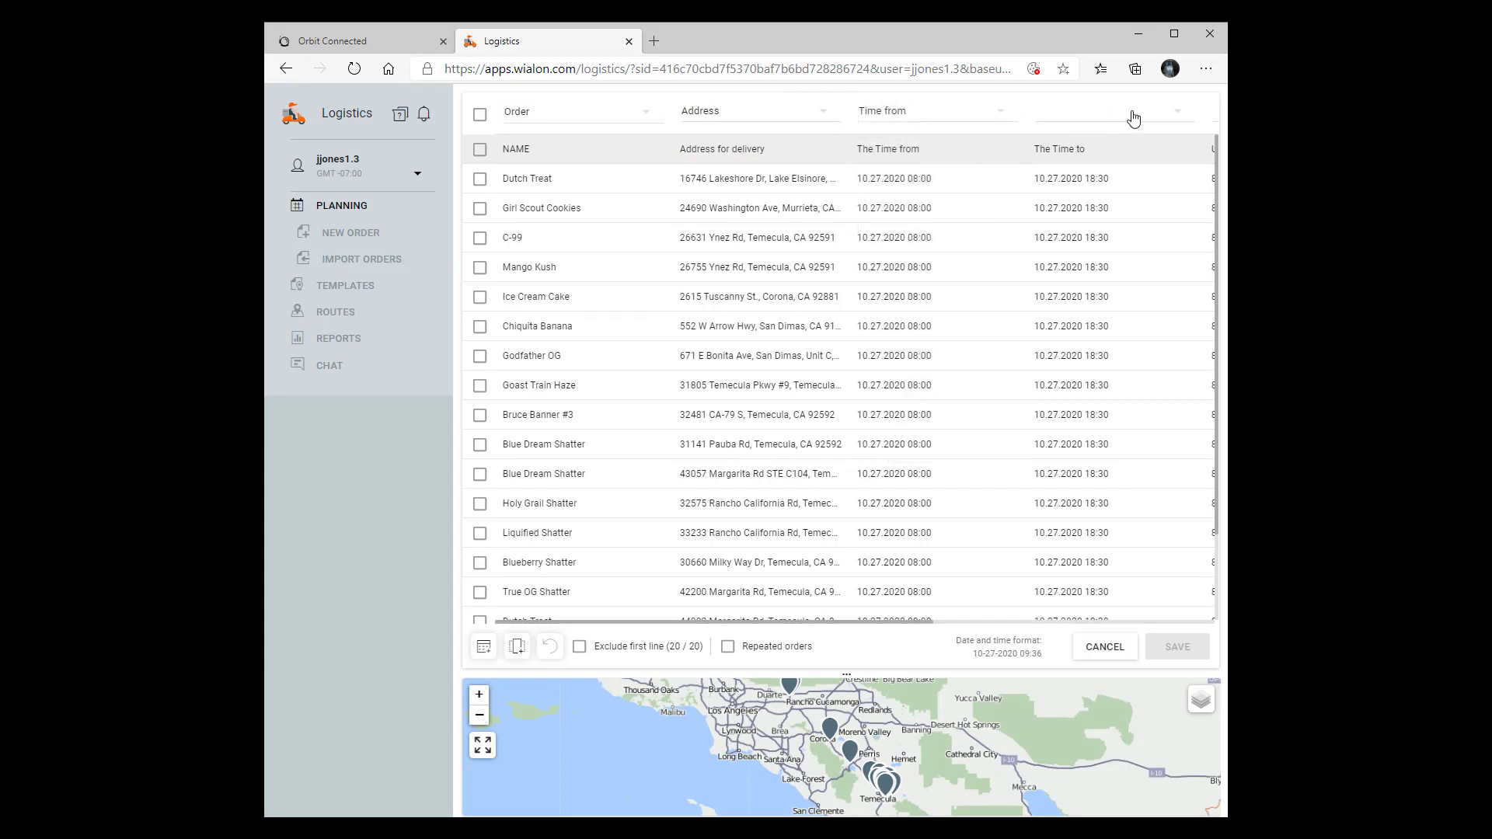
click(1179, 114)
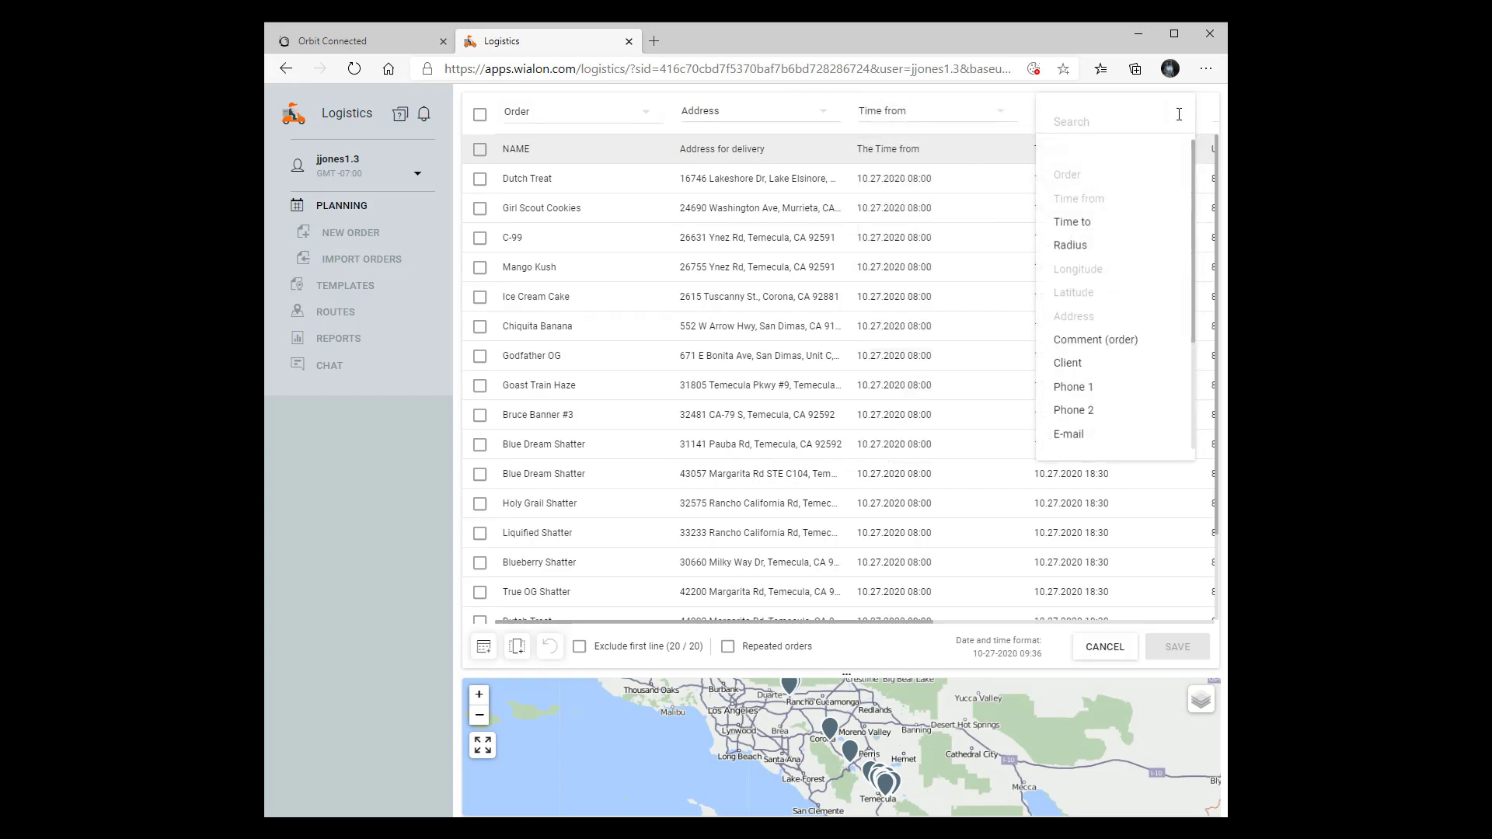
click(1088, 222)
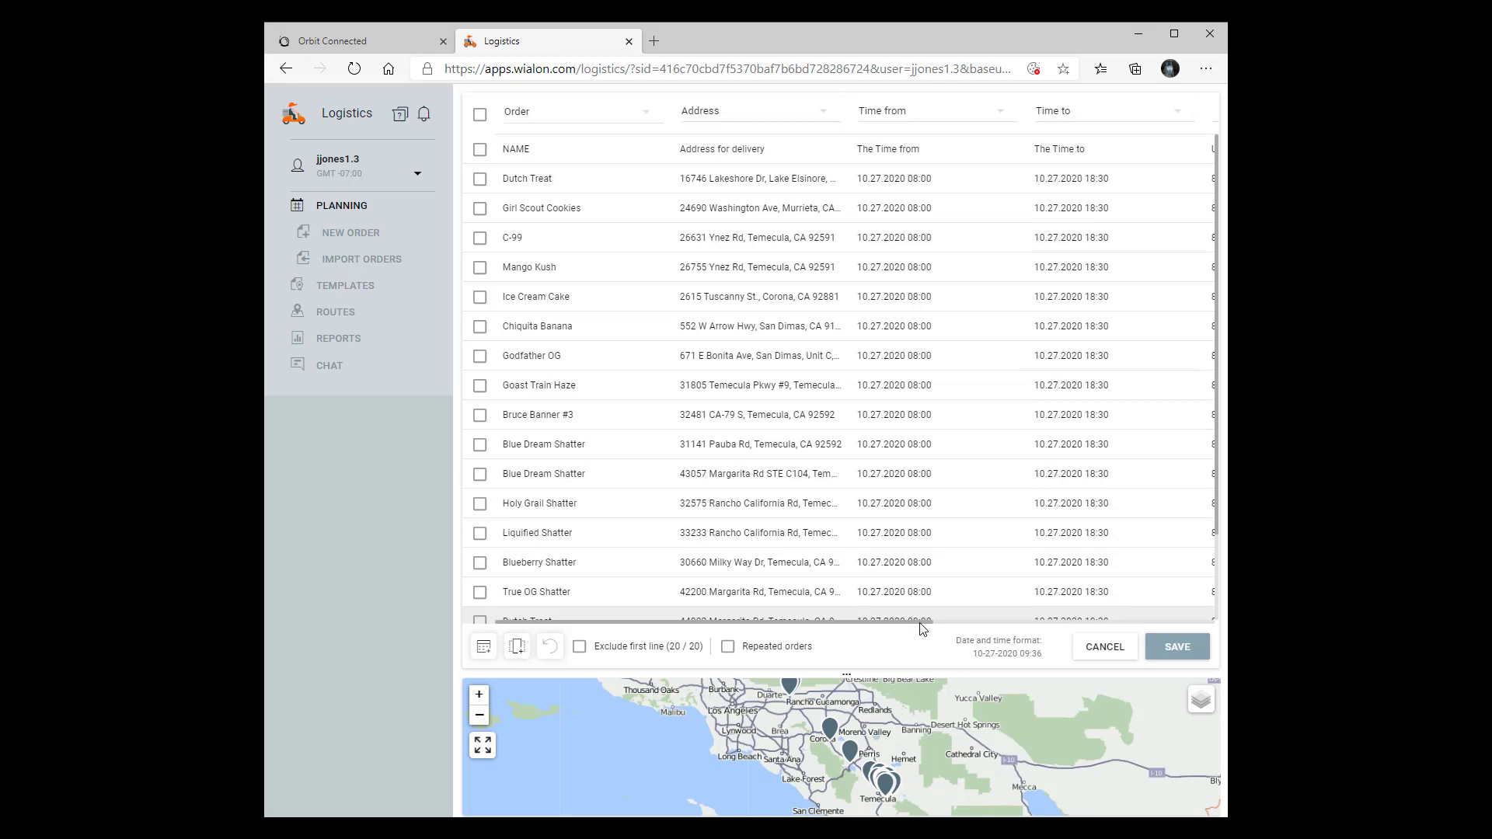
Map the UNLOAD TIME column to Unloading time and CONTACT/ TYPE to Client
drag(930, 621, 1213, 617)
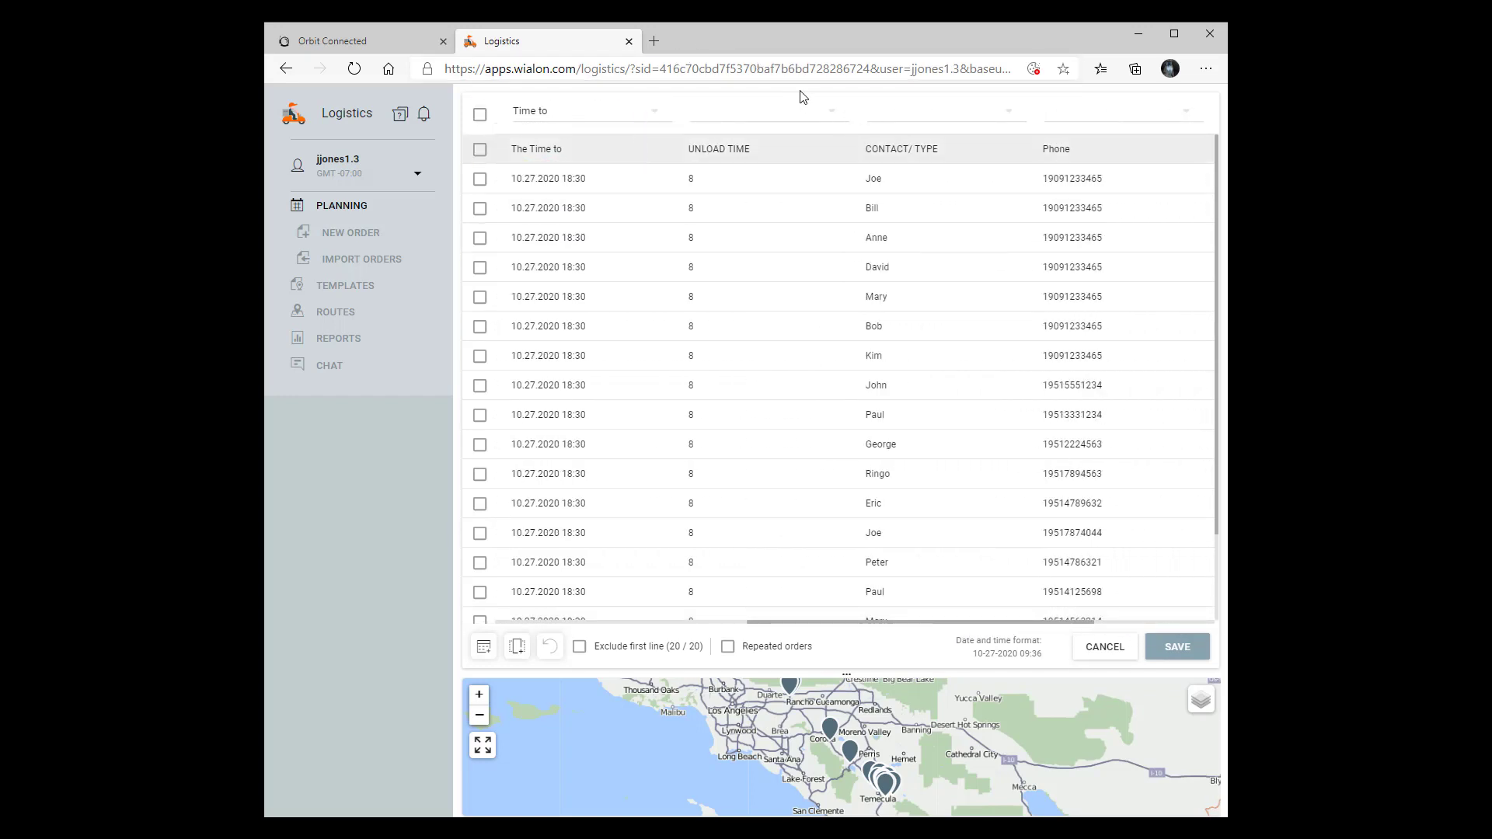
click(831, 115)
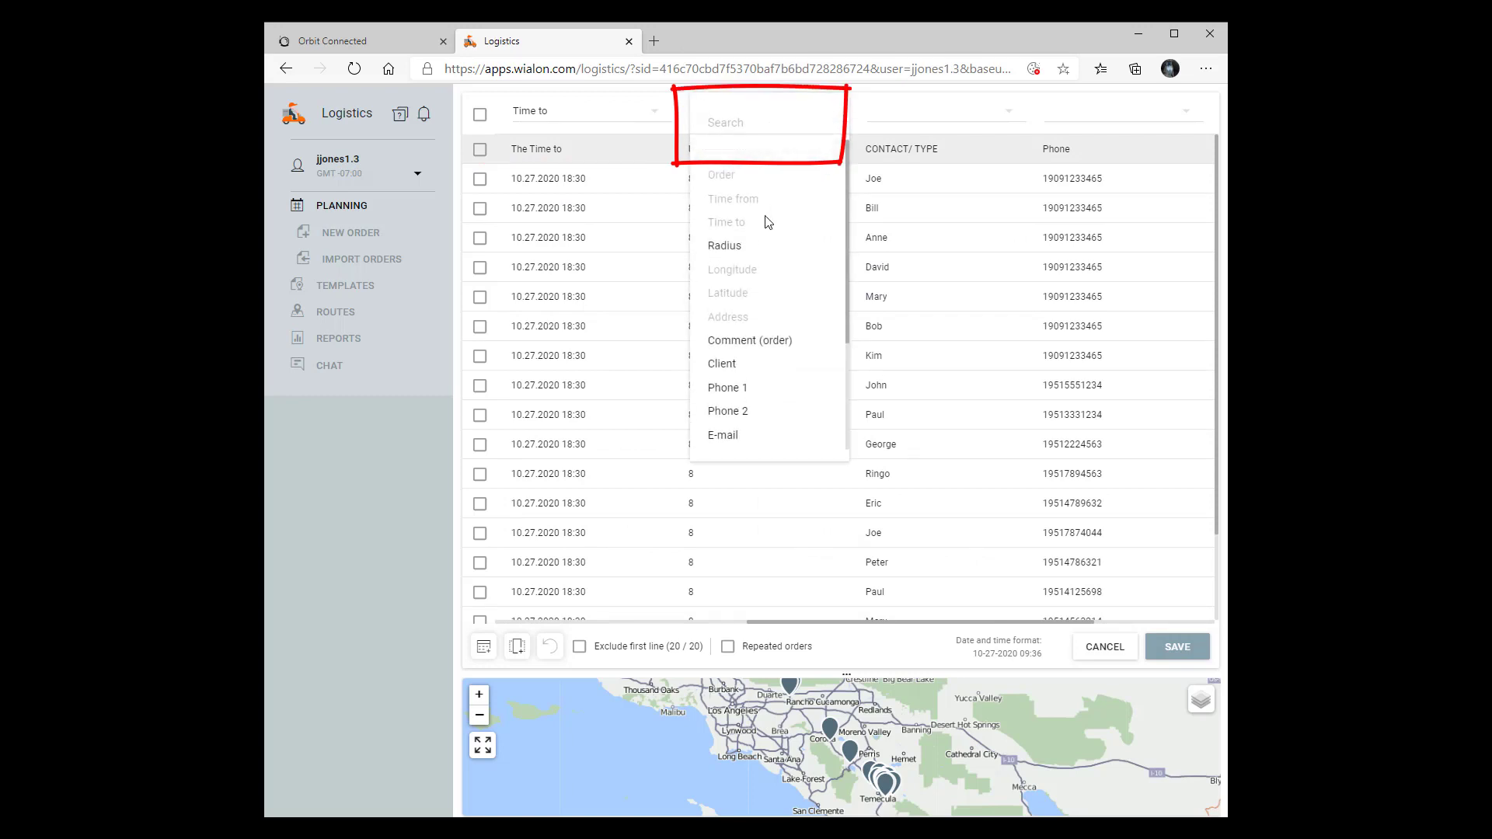
scroll(764, 334, down, 2)
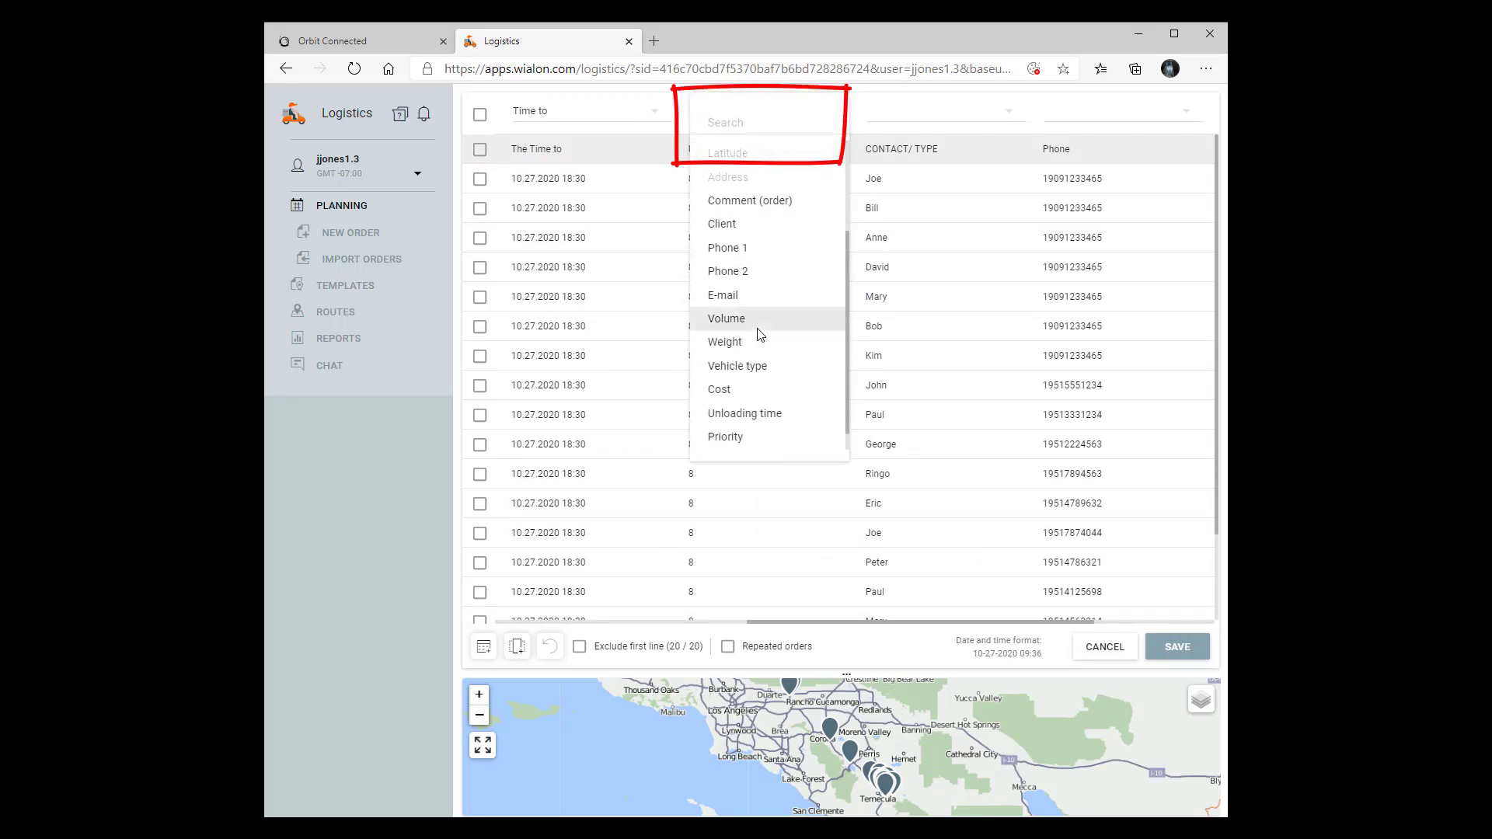
click(786, 416)
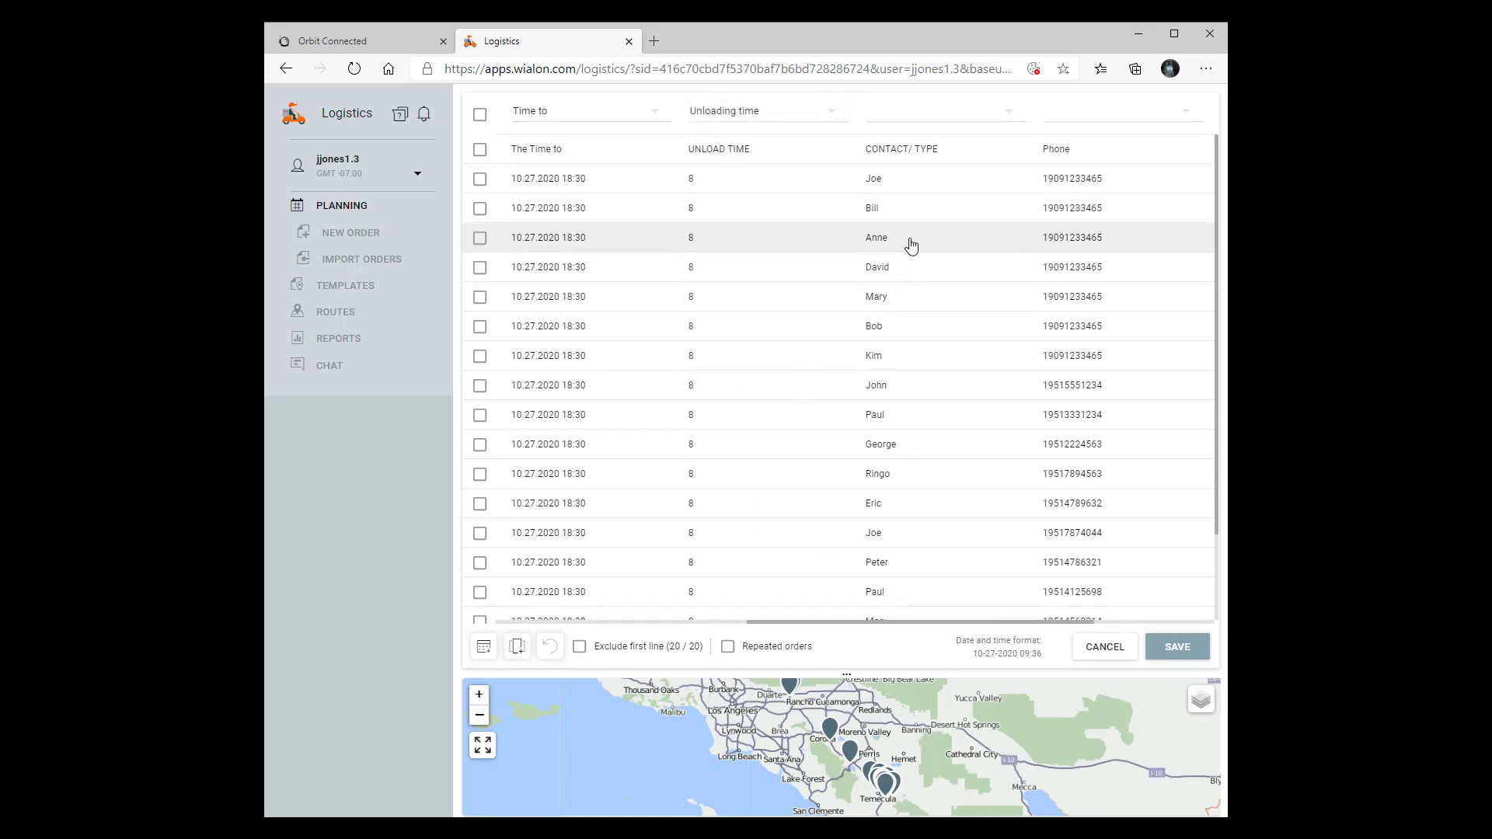
click(1008, 116)
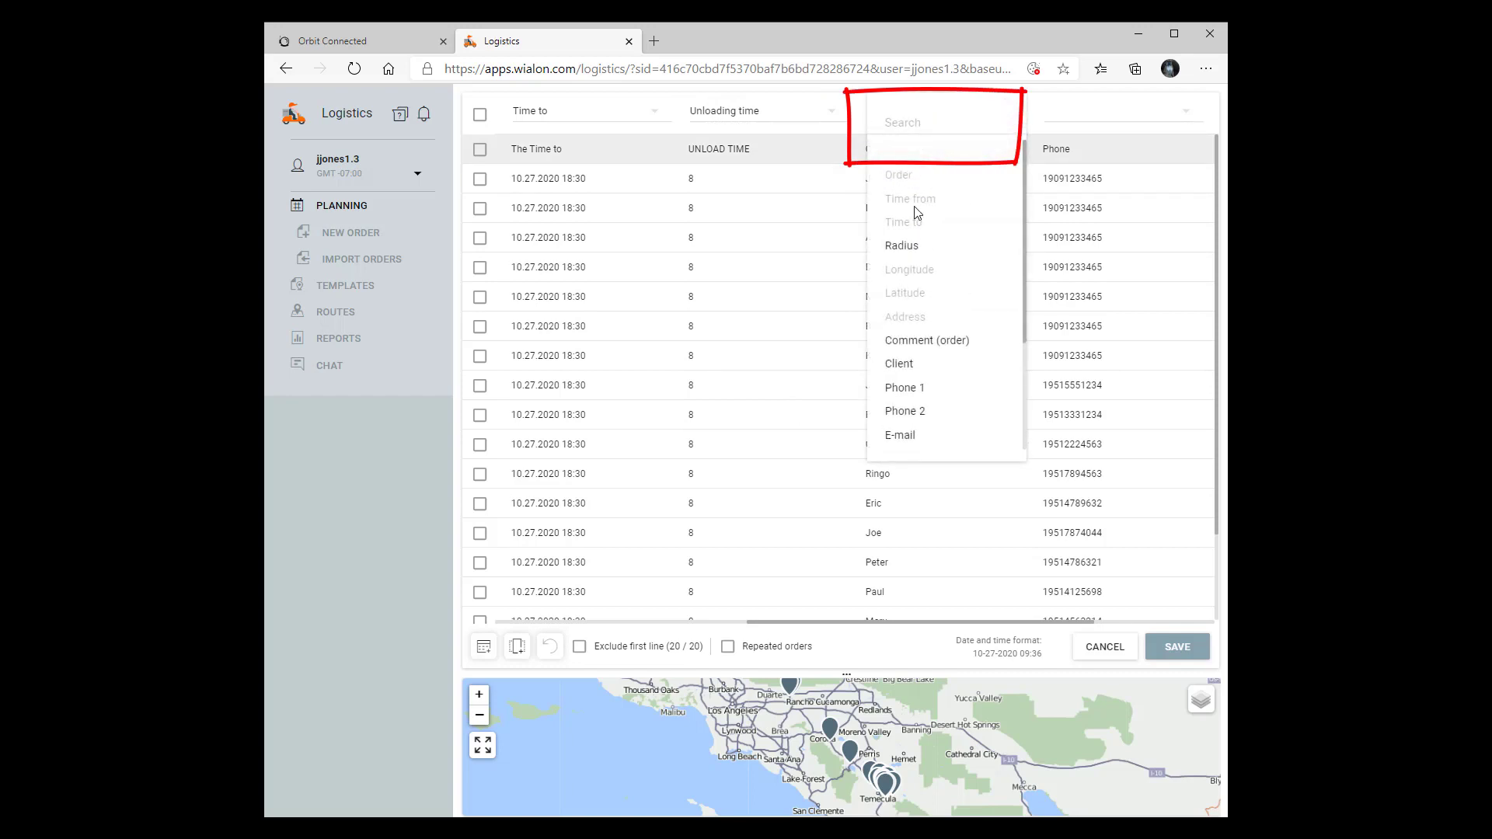
click(919, 366)
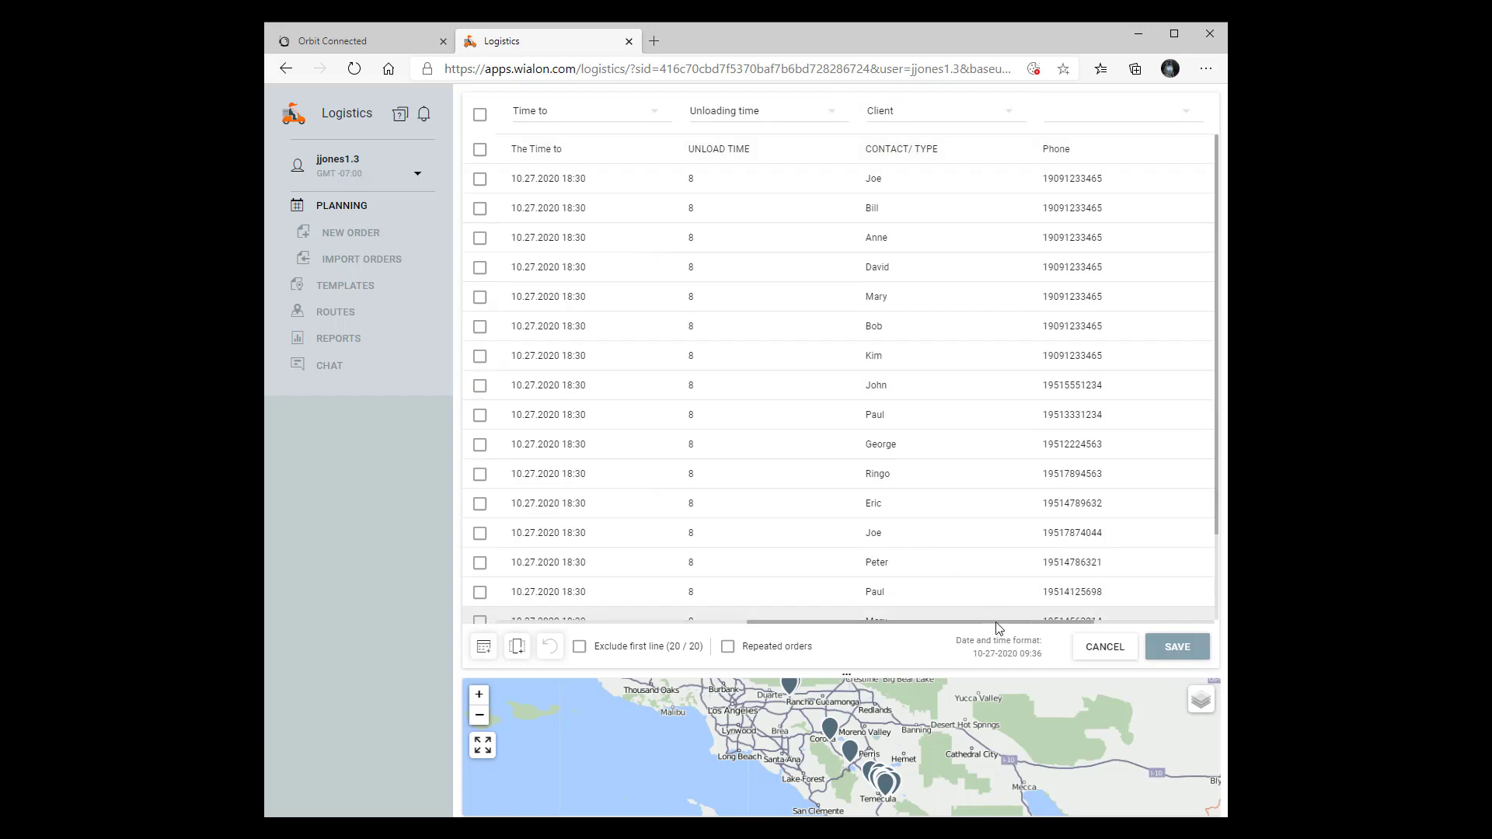
Map Phone to Phone 1 and Payment to Tags, and exclude the header line
drag(1000, 626, 1074, 624)
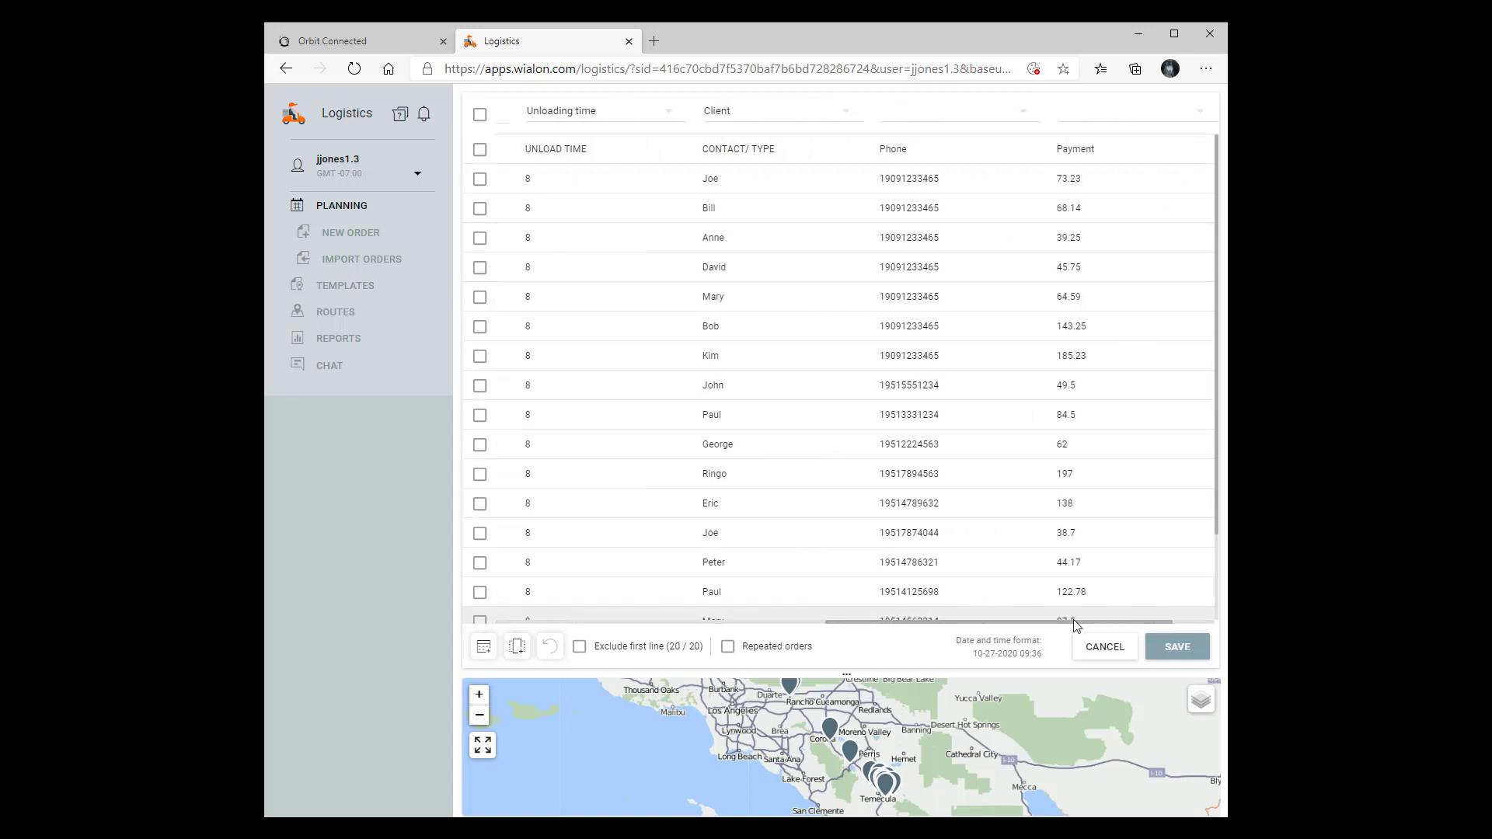
click(1024, 117)
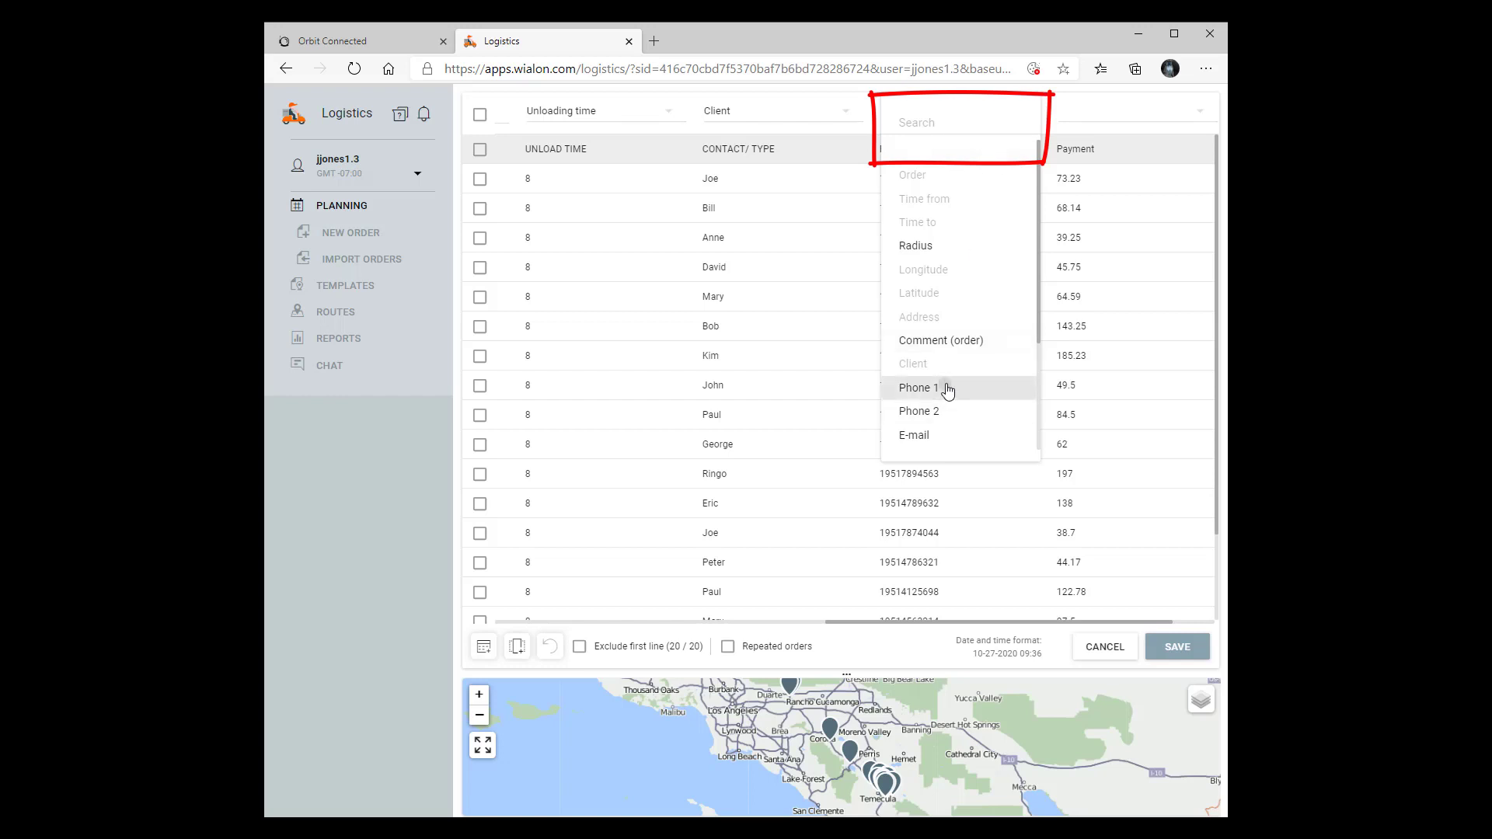
click(946, 389)
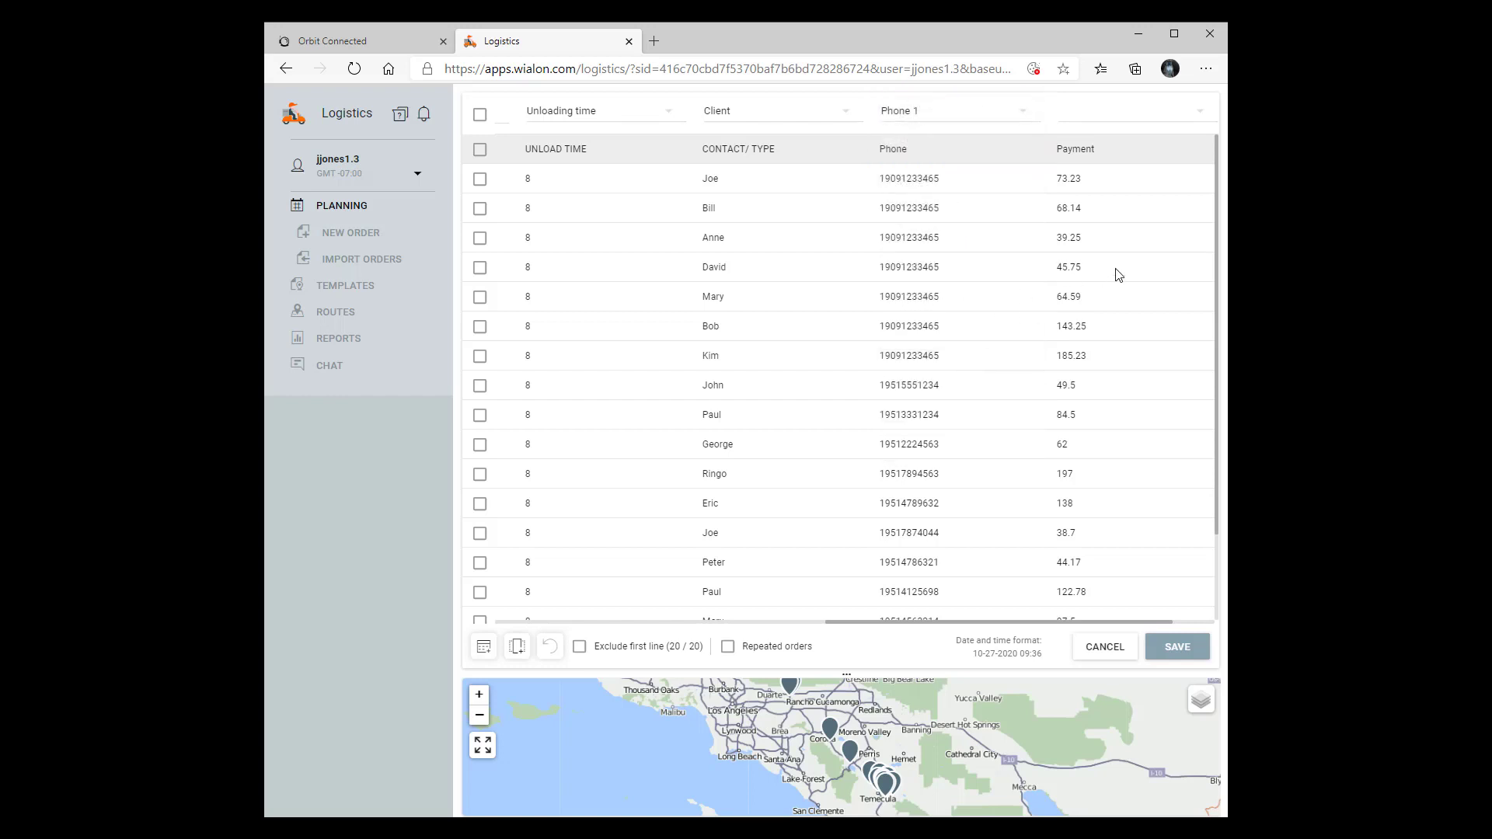
click(1193, 113)
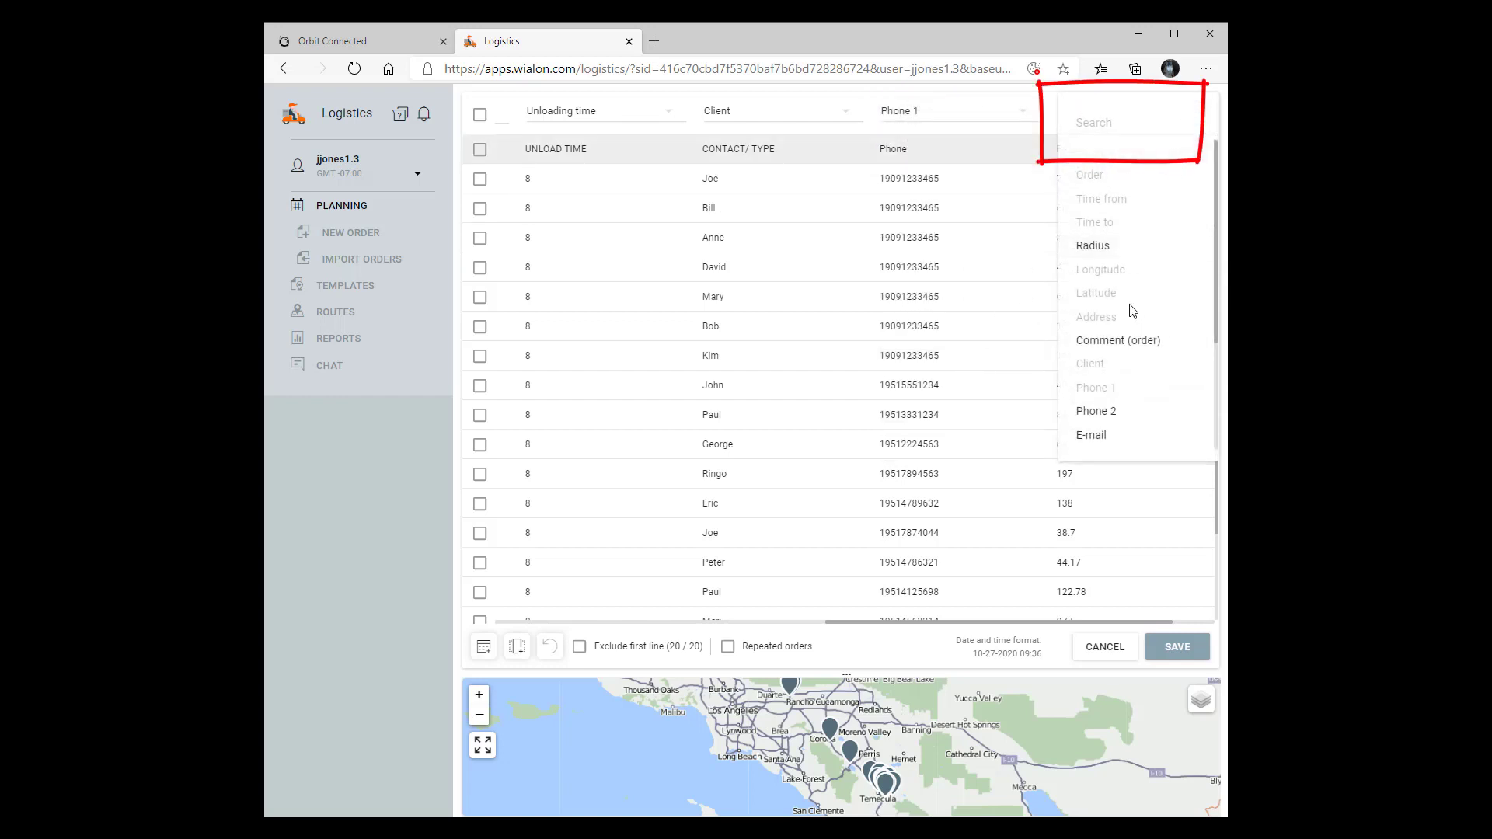
scroll(1123, 319, down, 3)
click(1132, 435)
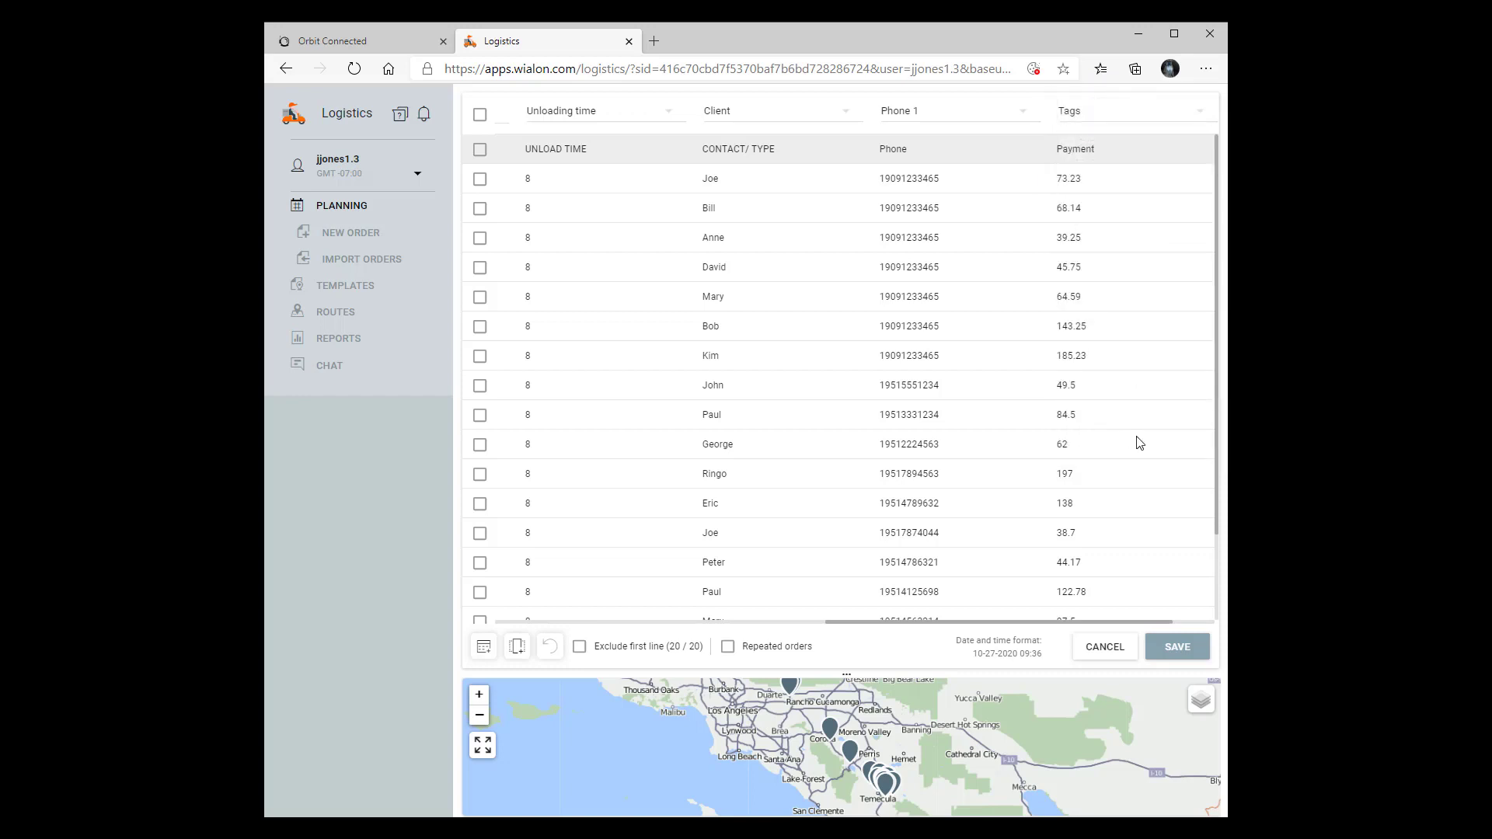
click(579, 647)
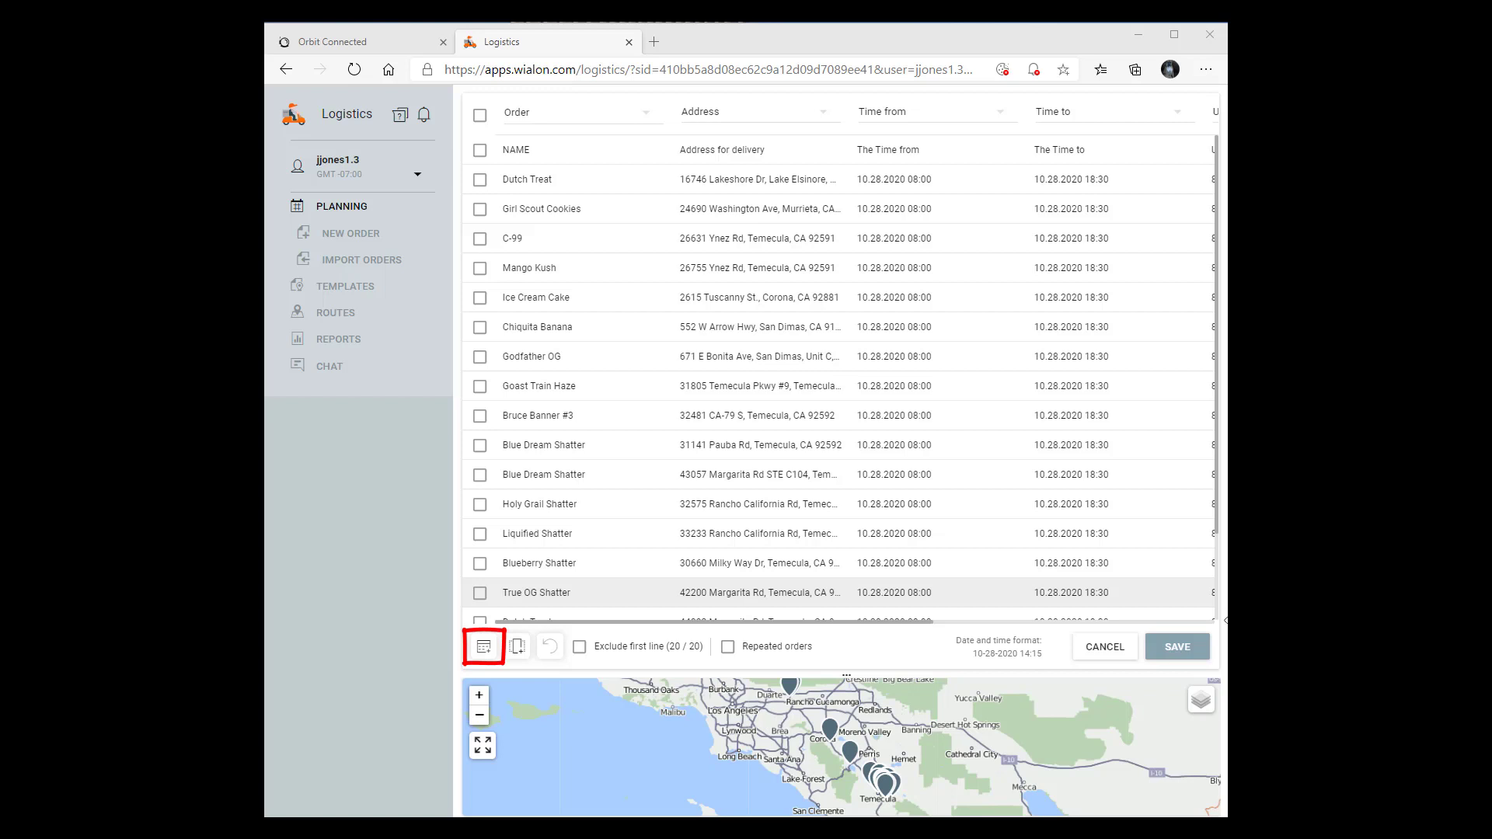
Save the column mapping as a new import template with the name 'test'
click(479, 645)
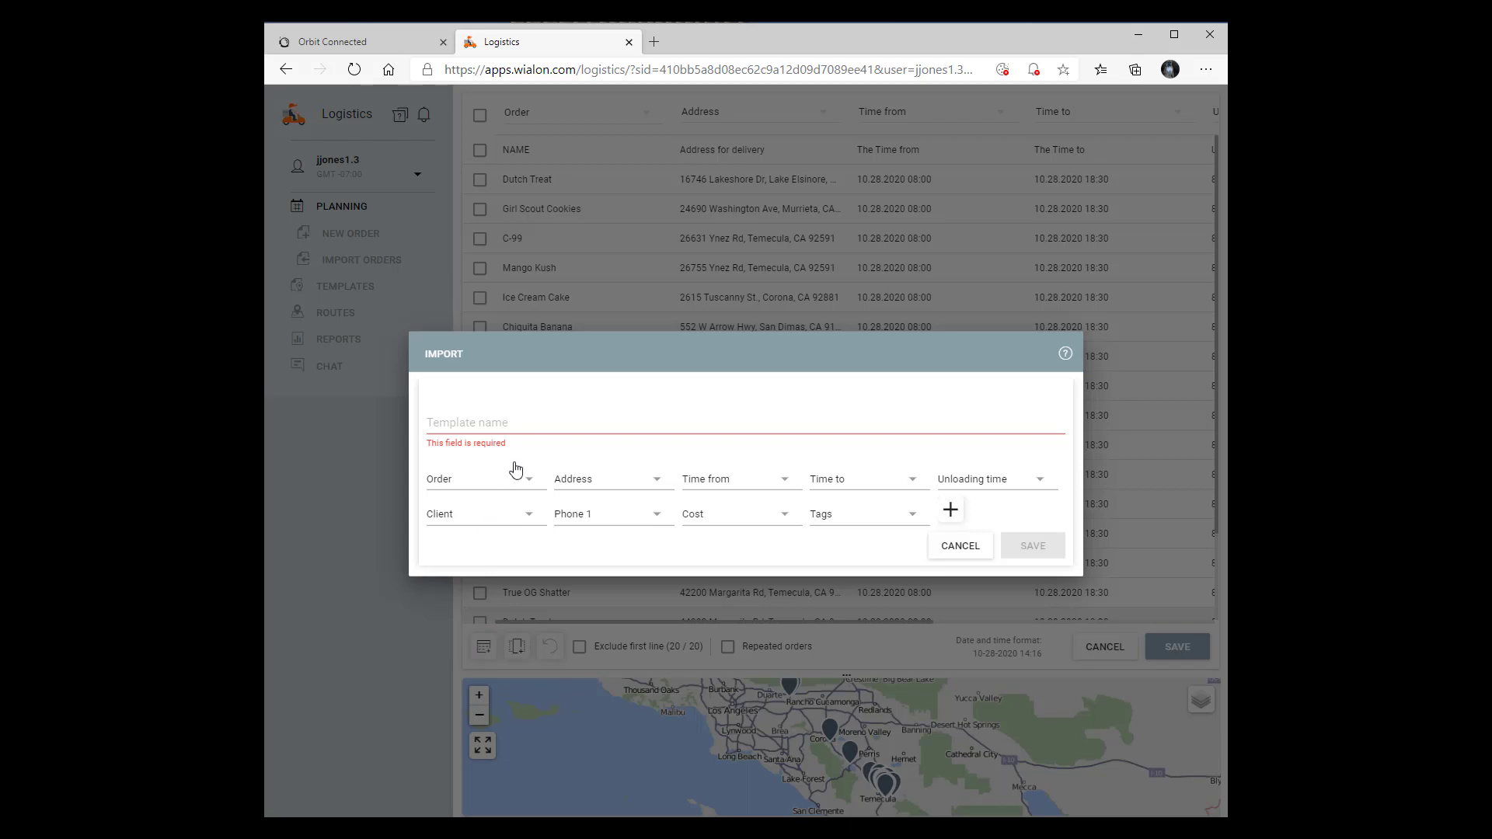
click(486, 424)
text(test)
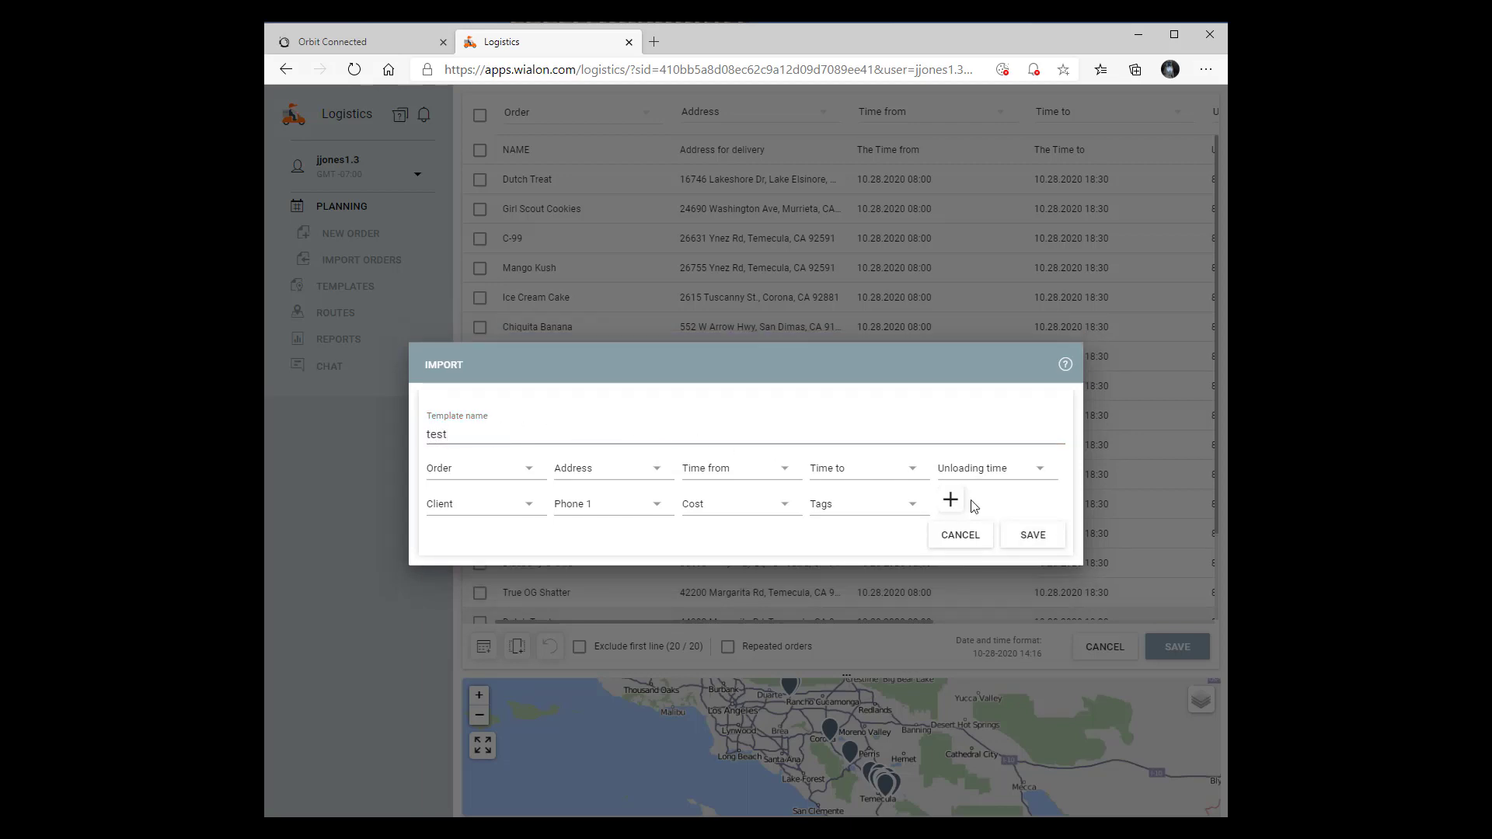
click(1034, 536)
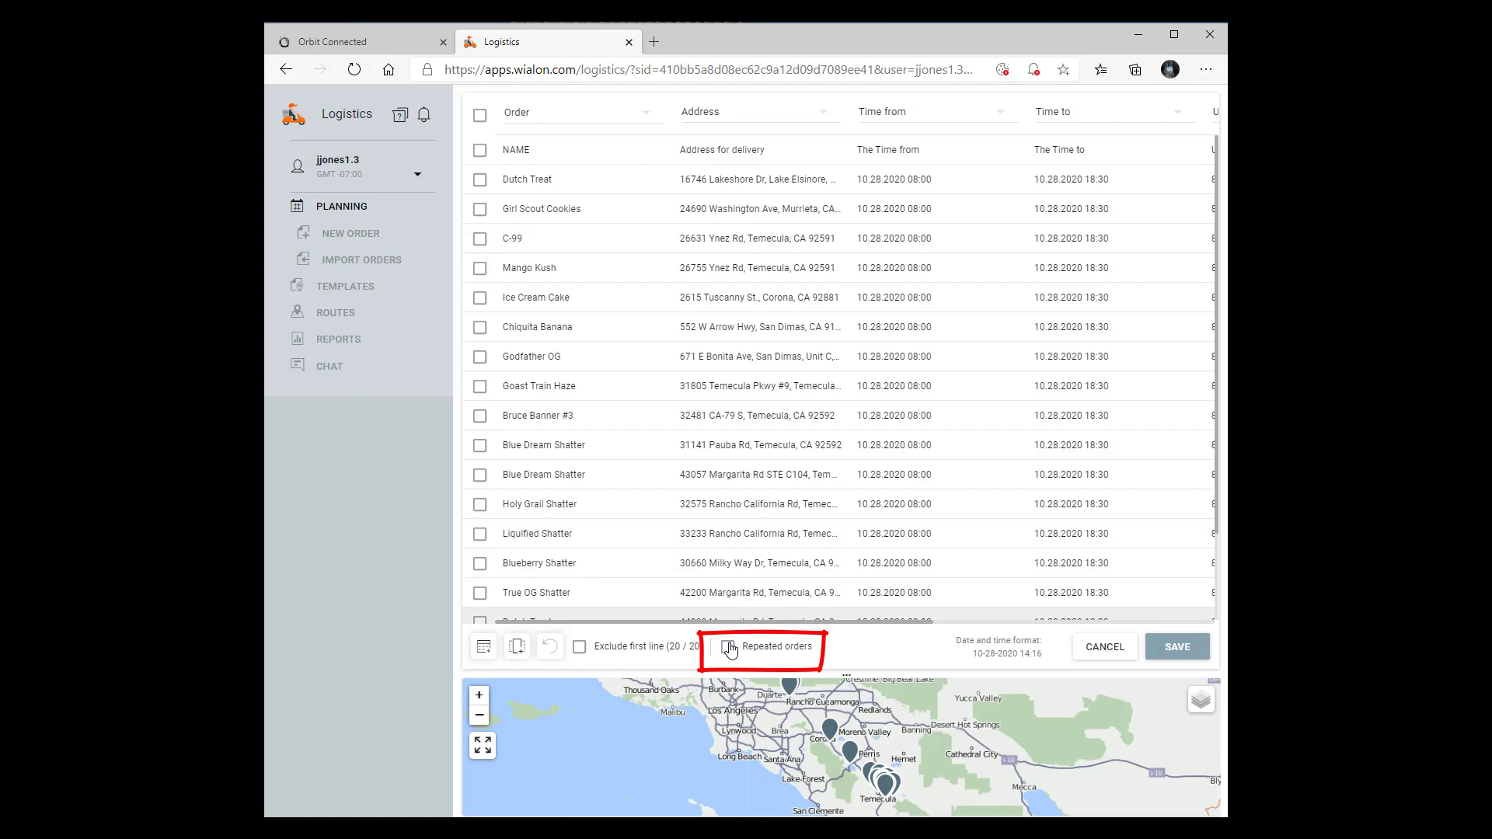
Select every imported order row and save them to the planning list
click(480, 115)
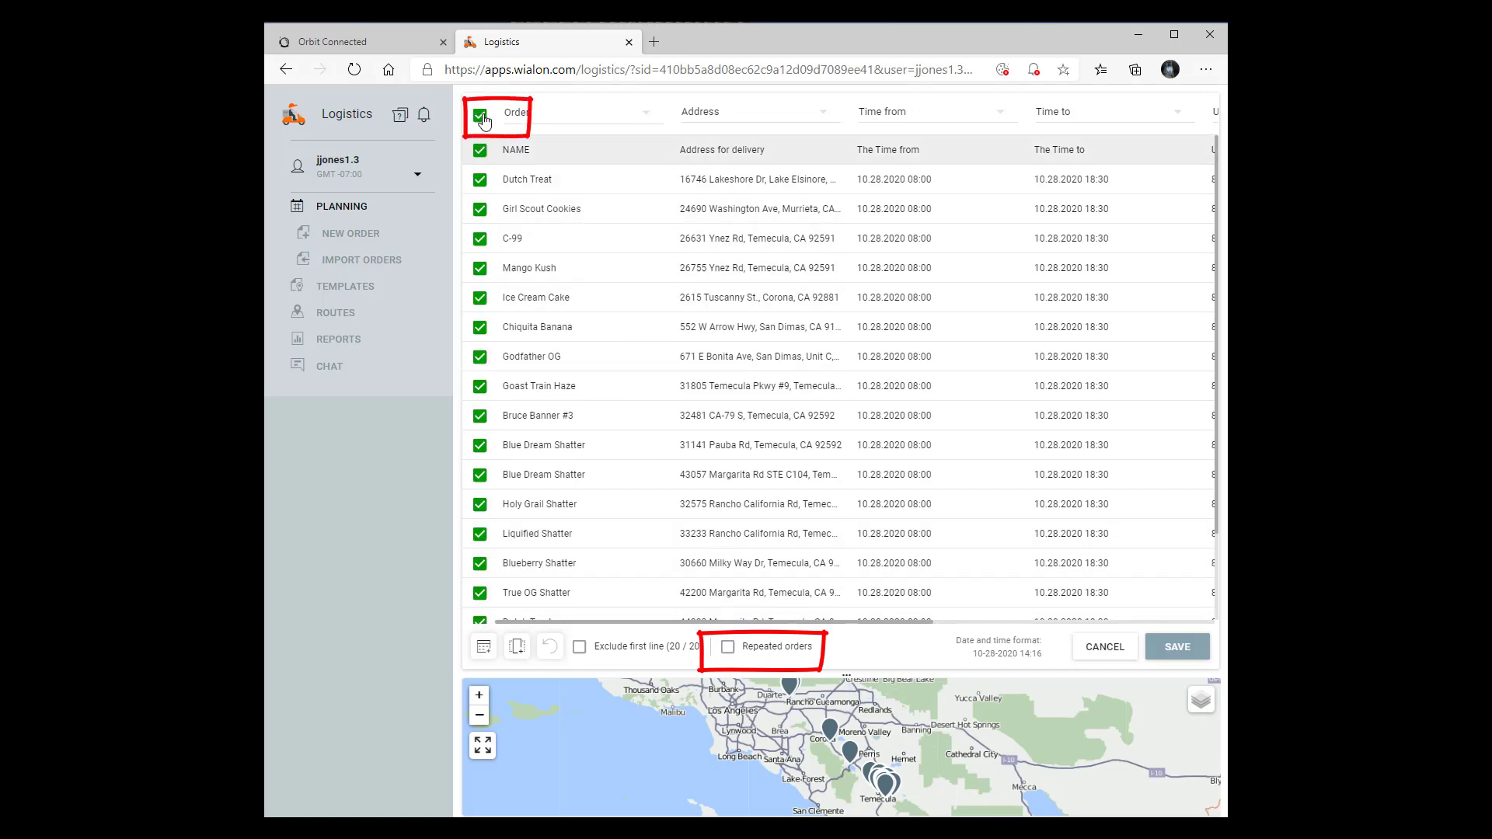
click(1185, 650)
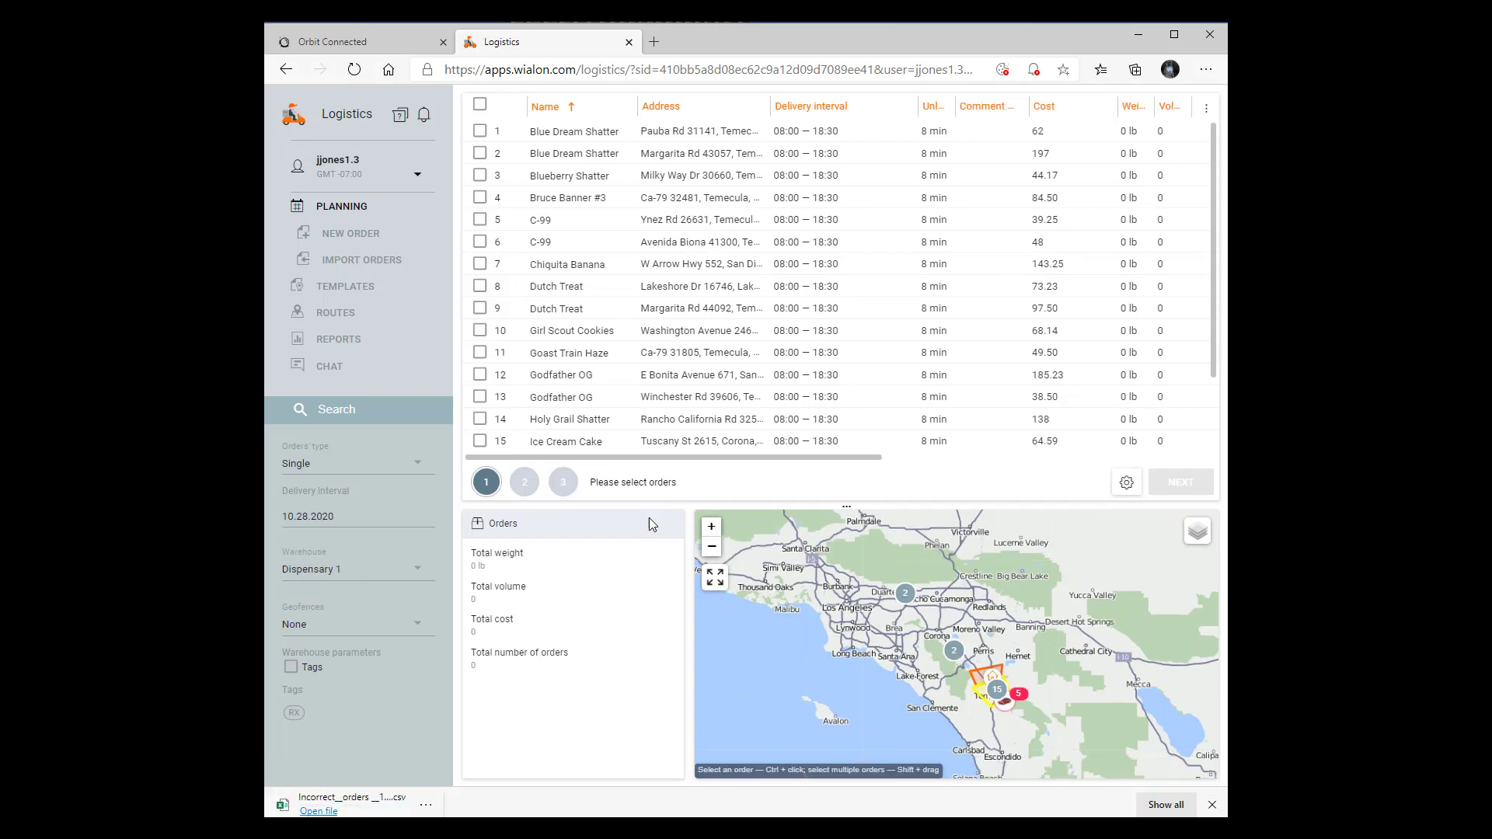
Show Single orders for the 10.28.2020 delivery interval and zoom the map to all 19
click(413, 467)
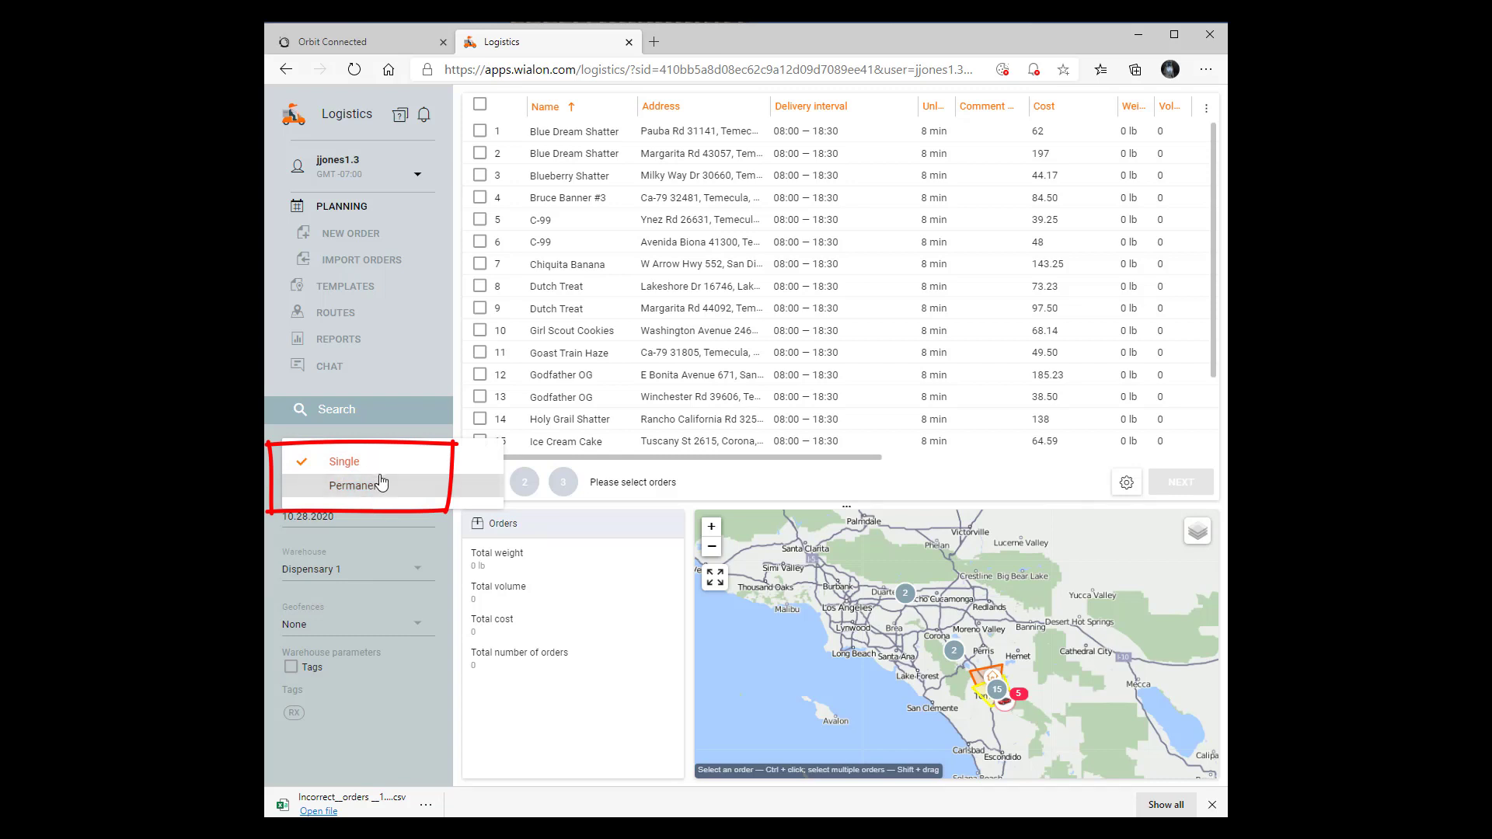
click(432, 437)
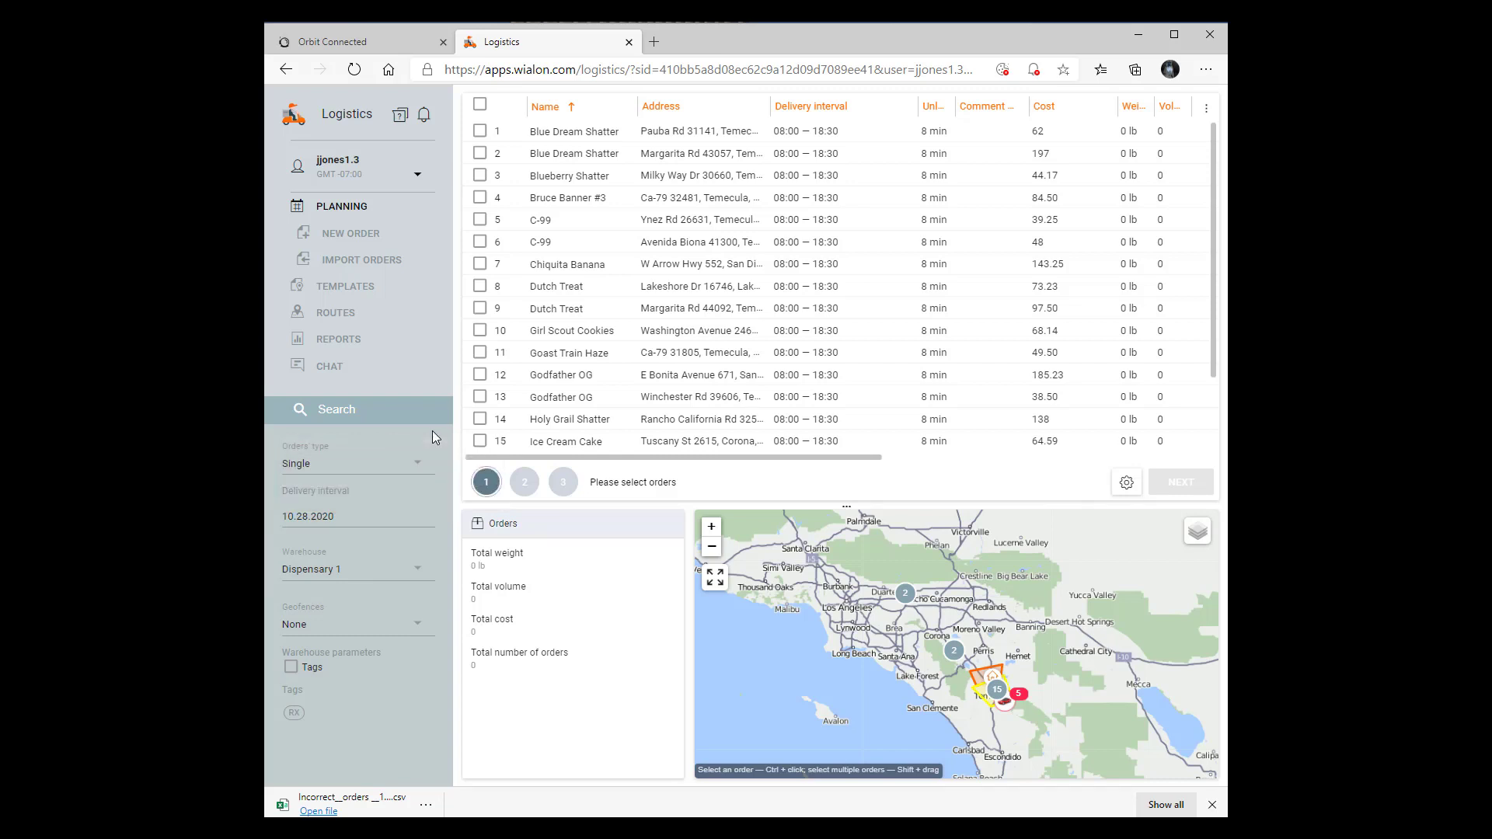
click(323, 518)
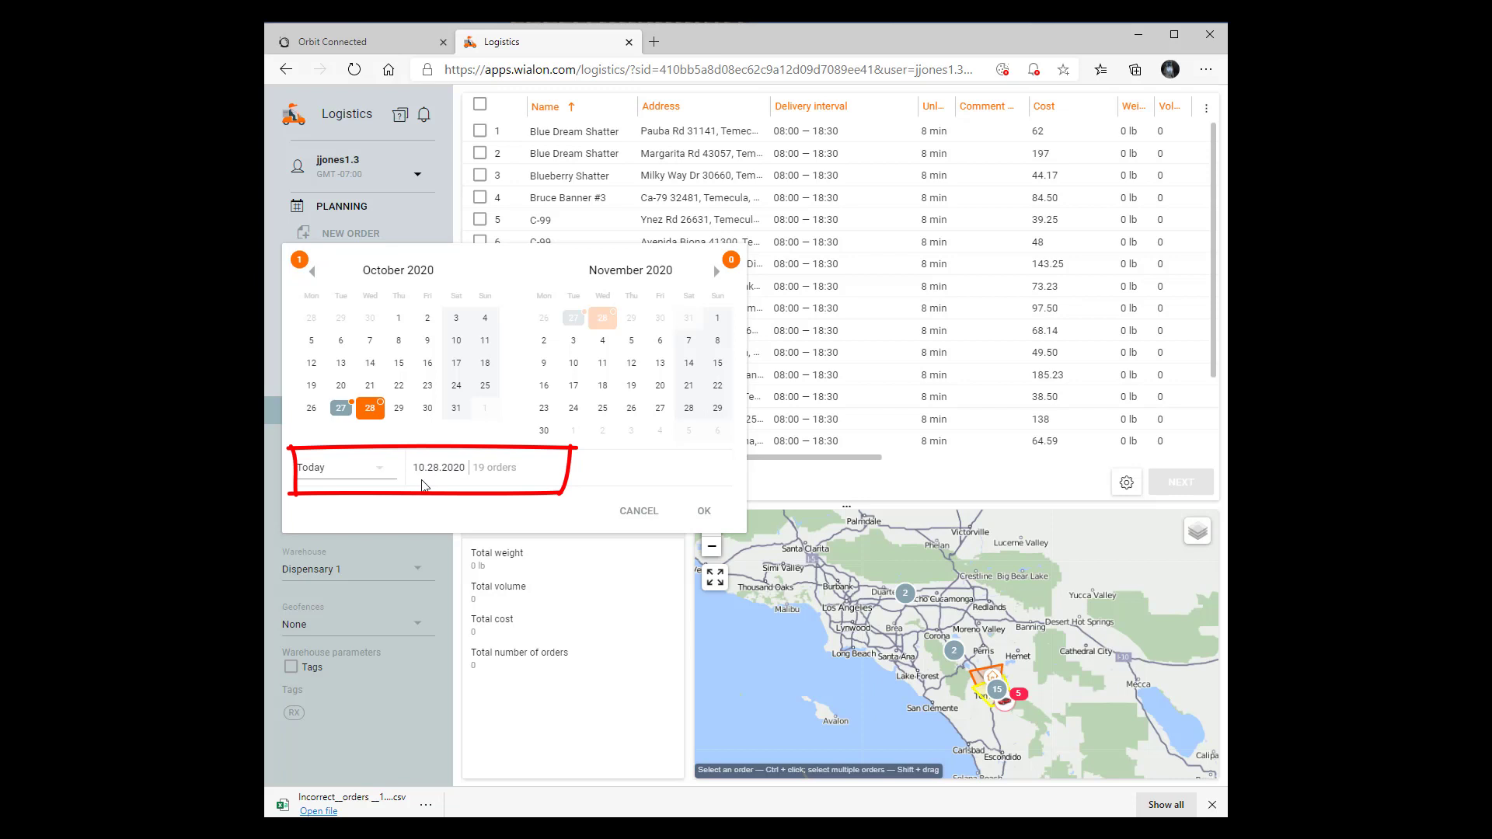
click(705, 513)
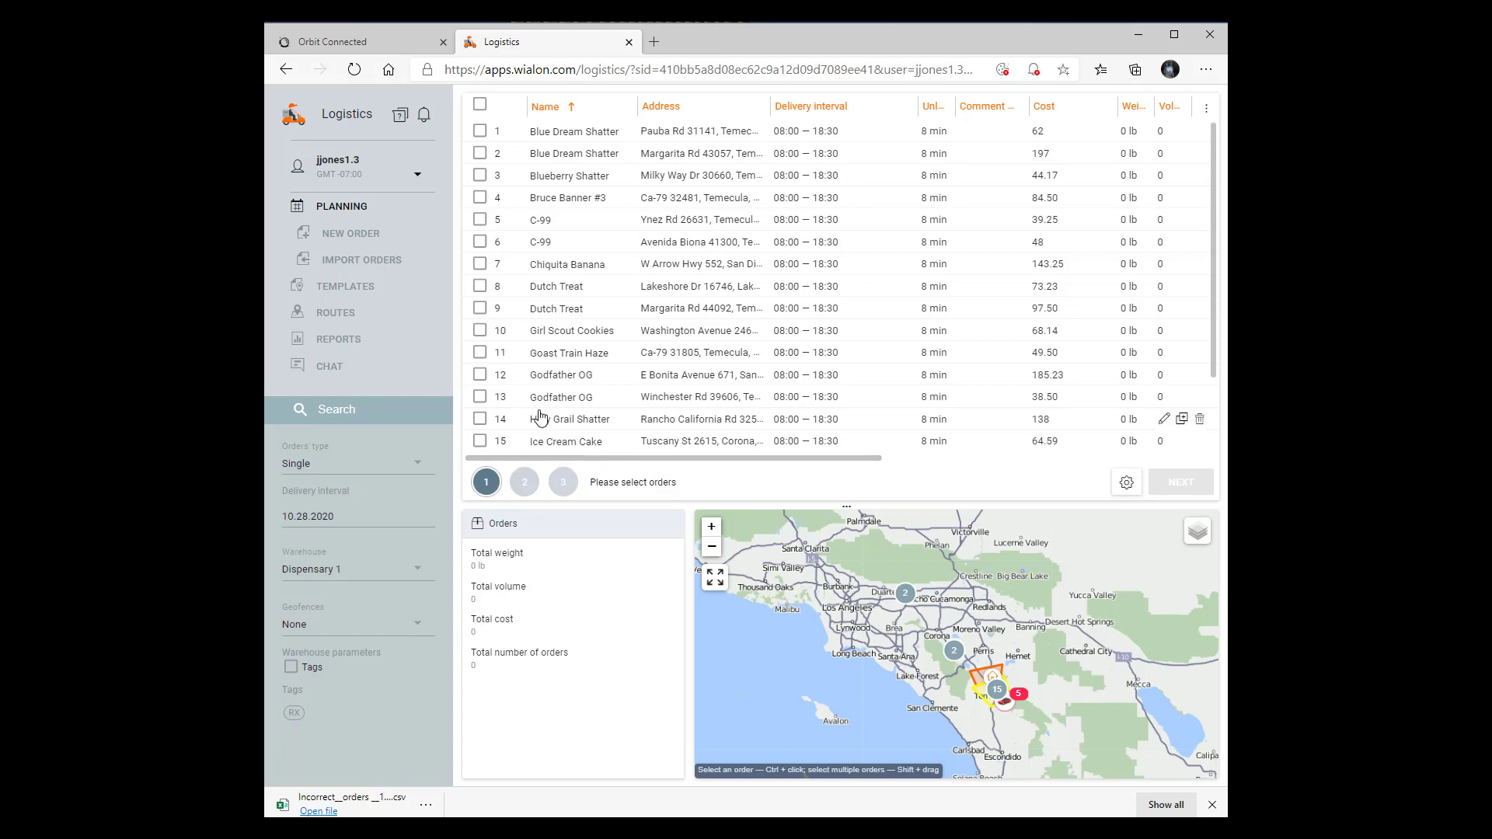
scroll(537, 419, down, 1)
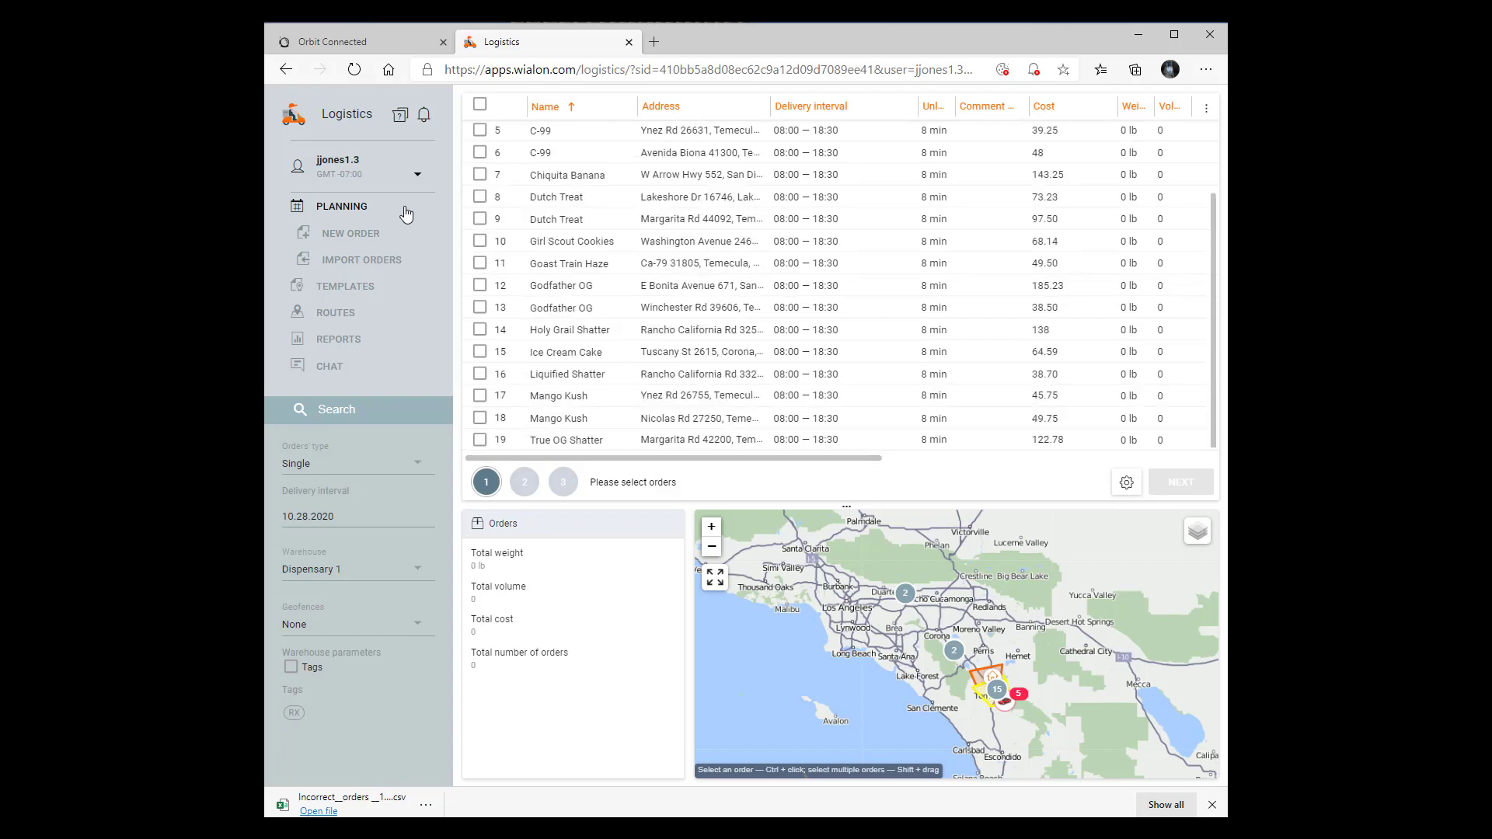
click(481, 105)
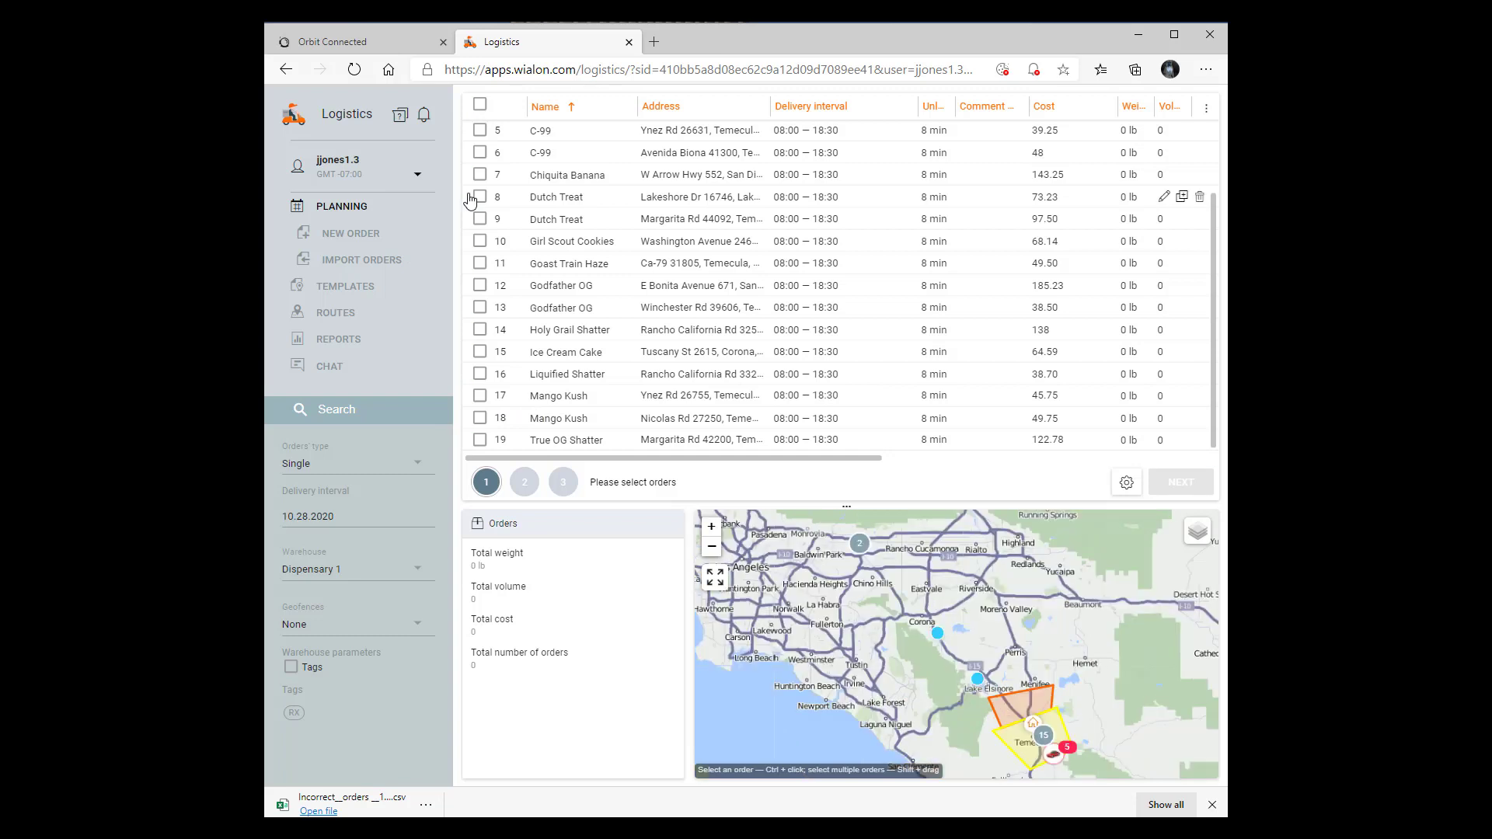